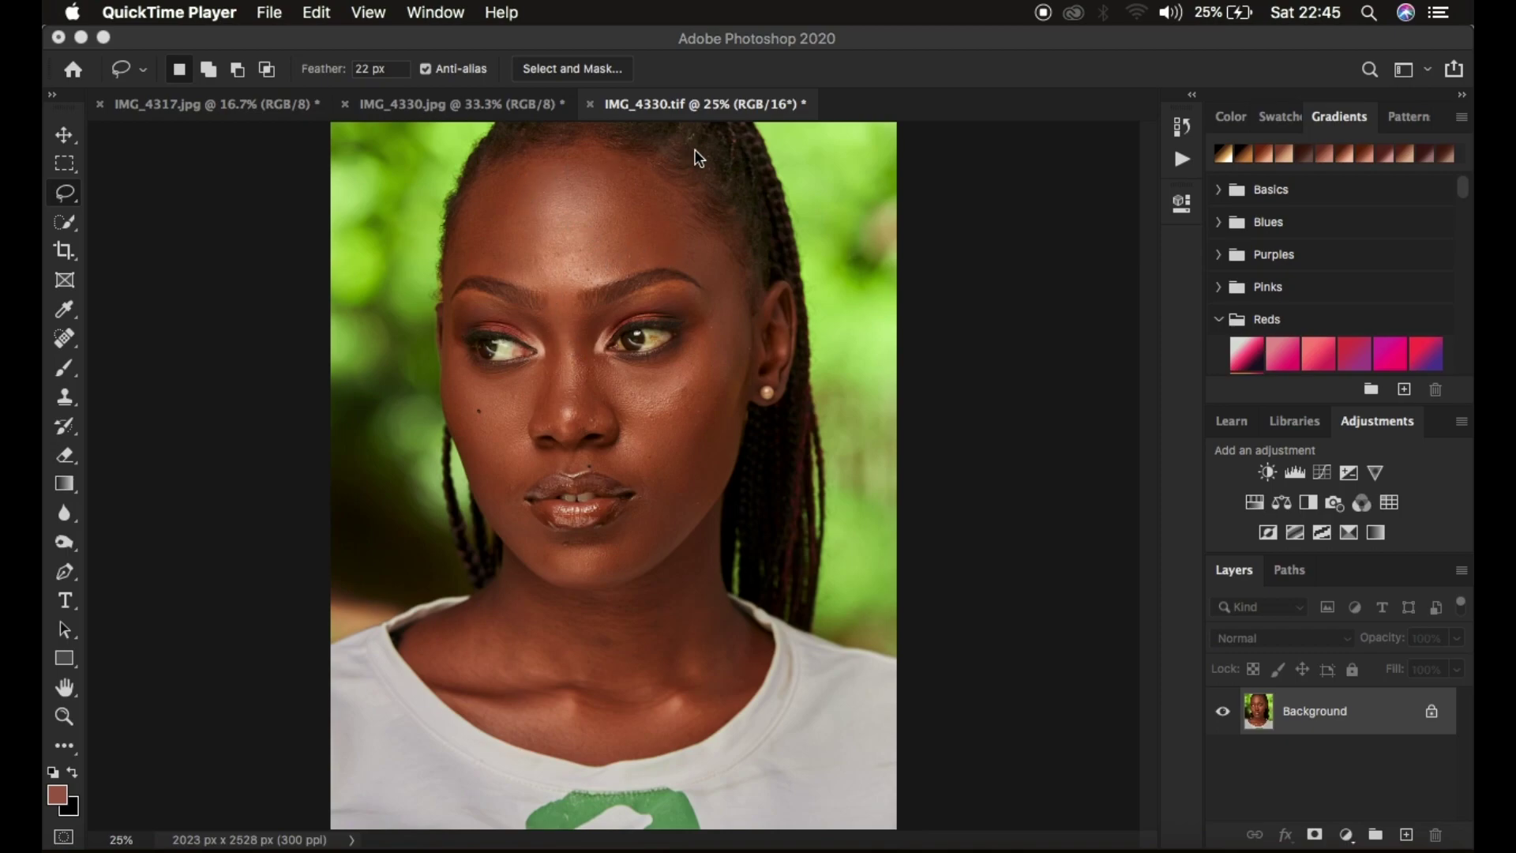
# Step: Run the FS 16 BIT frequency separation action on the portrait
pyautogui.click(1185, 171)
pyautogui.click(1182, 162)
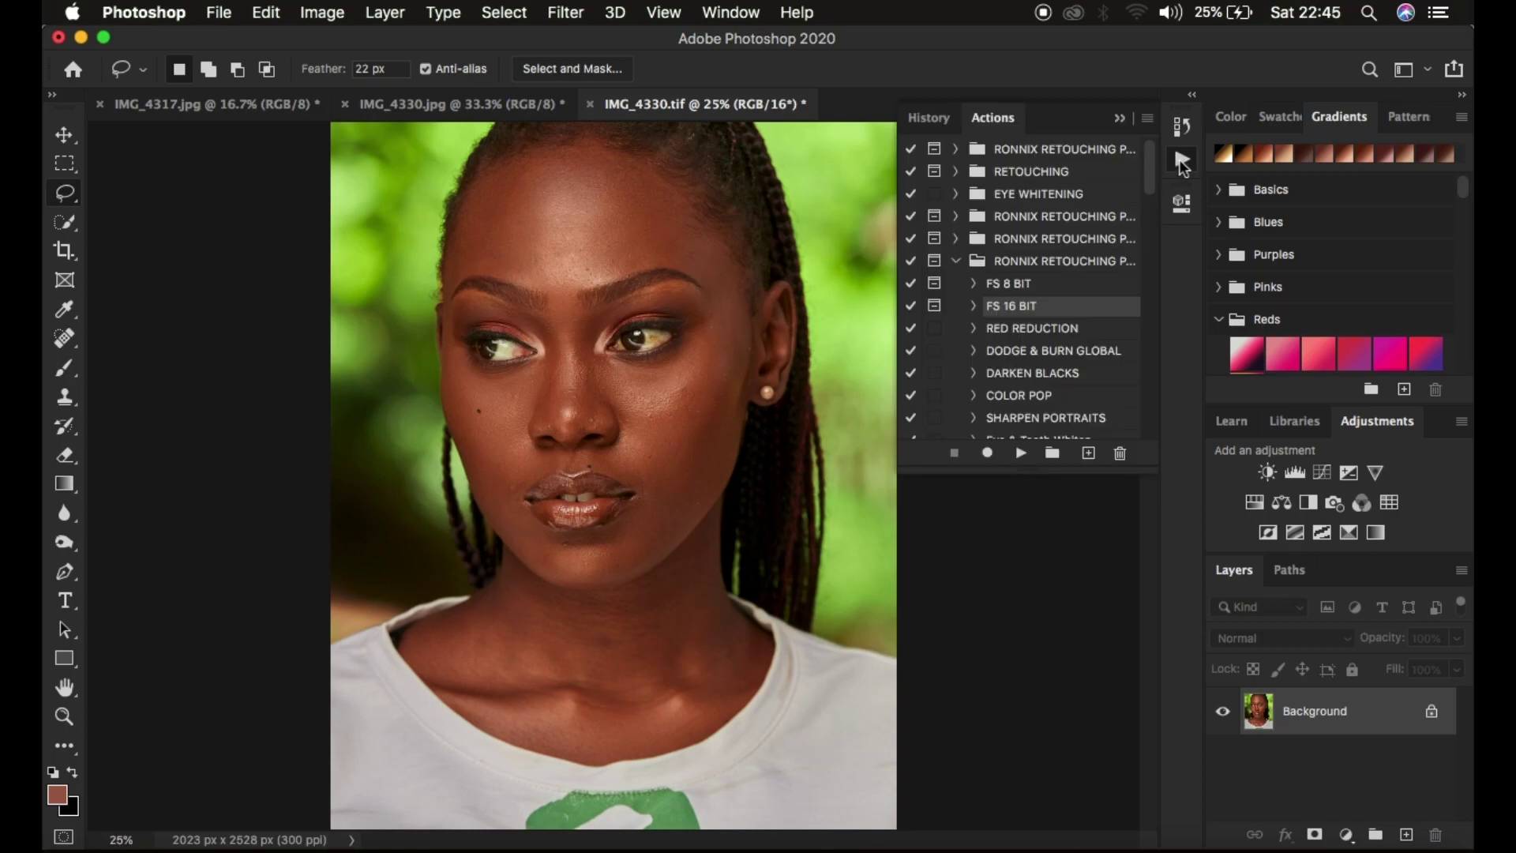
pyautogui.click(1182, 162)
pyautogui.click(1182, 162)
pyautogui.click(1023, 454)
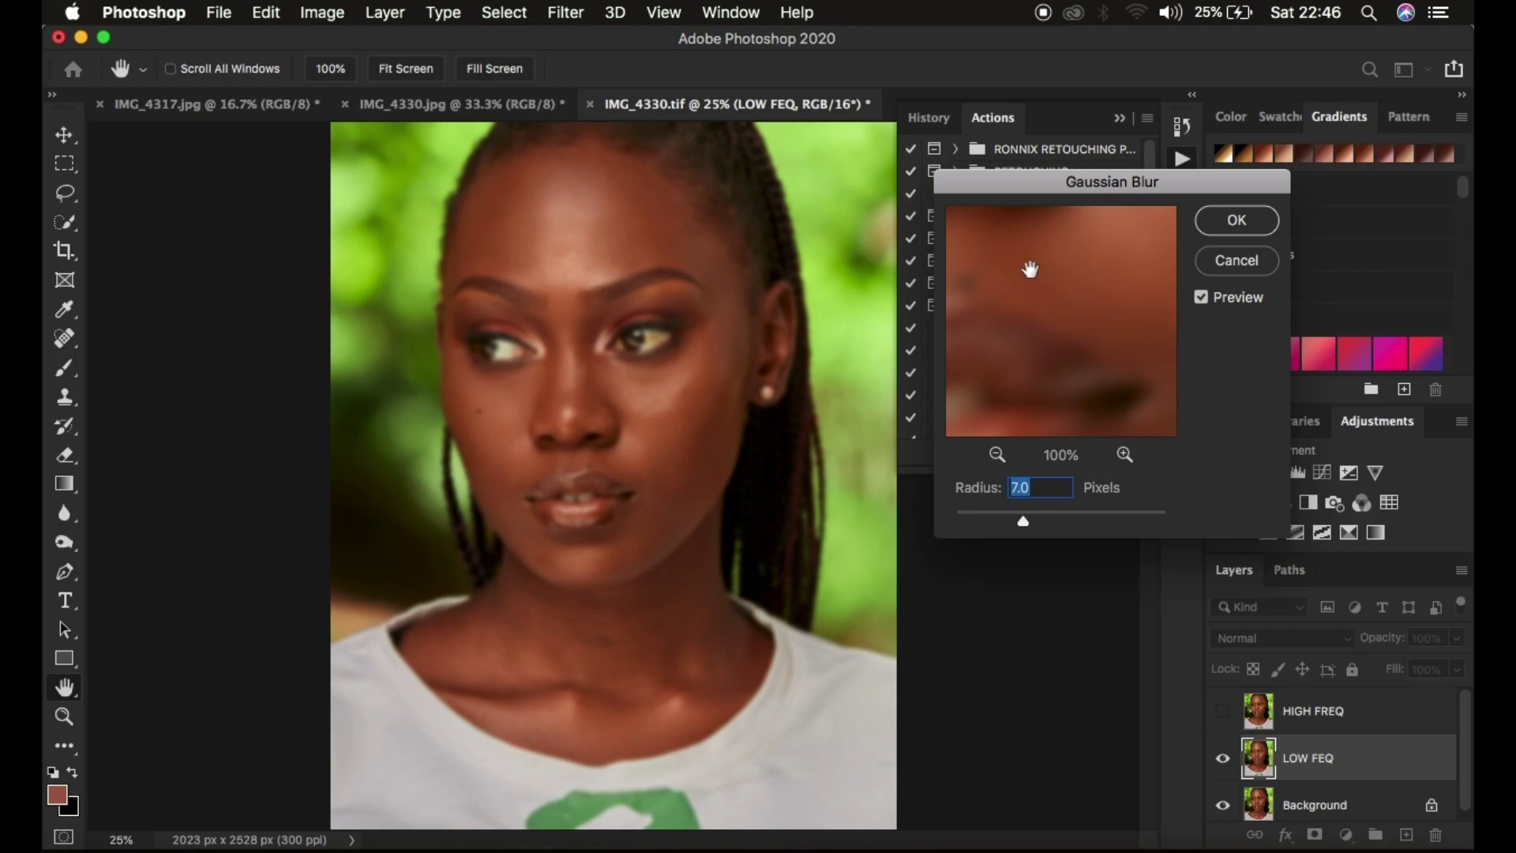
# Step: Preview a stronger blur on the low-frequency layer and apply Gaussian Blur with a radius of 7.0 pixels
pyautogui.moveTo(1023, 258); pyautogui.dragTo(1018, 372)
pyautogui.click(997, 456)
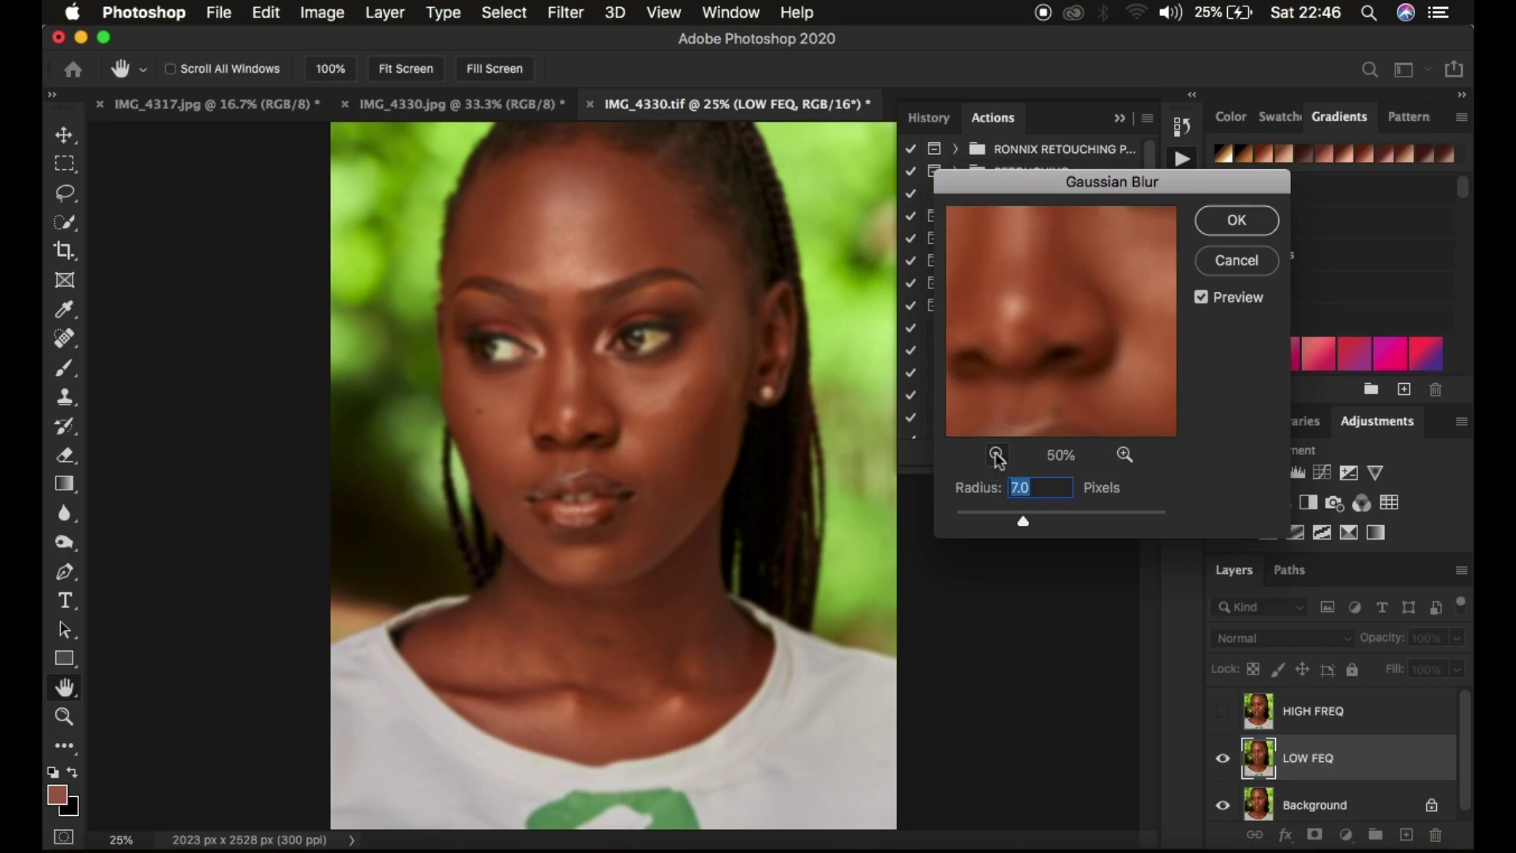
pyautogui.moveTo(1056, 271); pyautogui.dragTo(1081, 402)
pyautogui.moveTo(1068, 348); pyautogui.dragTo(1043, 244)
pyautogui.moveTo(1016, 521); pyautogui.dragTo(1053, 519)
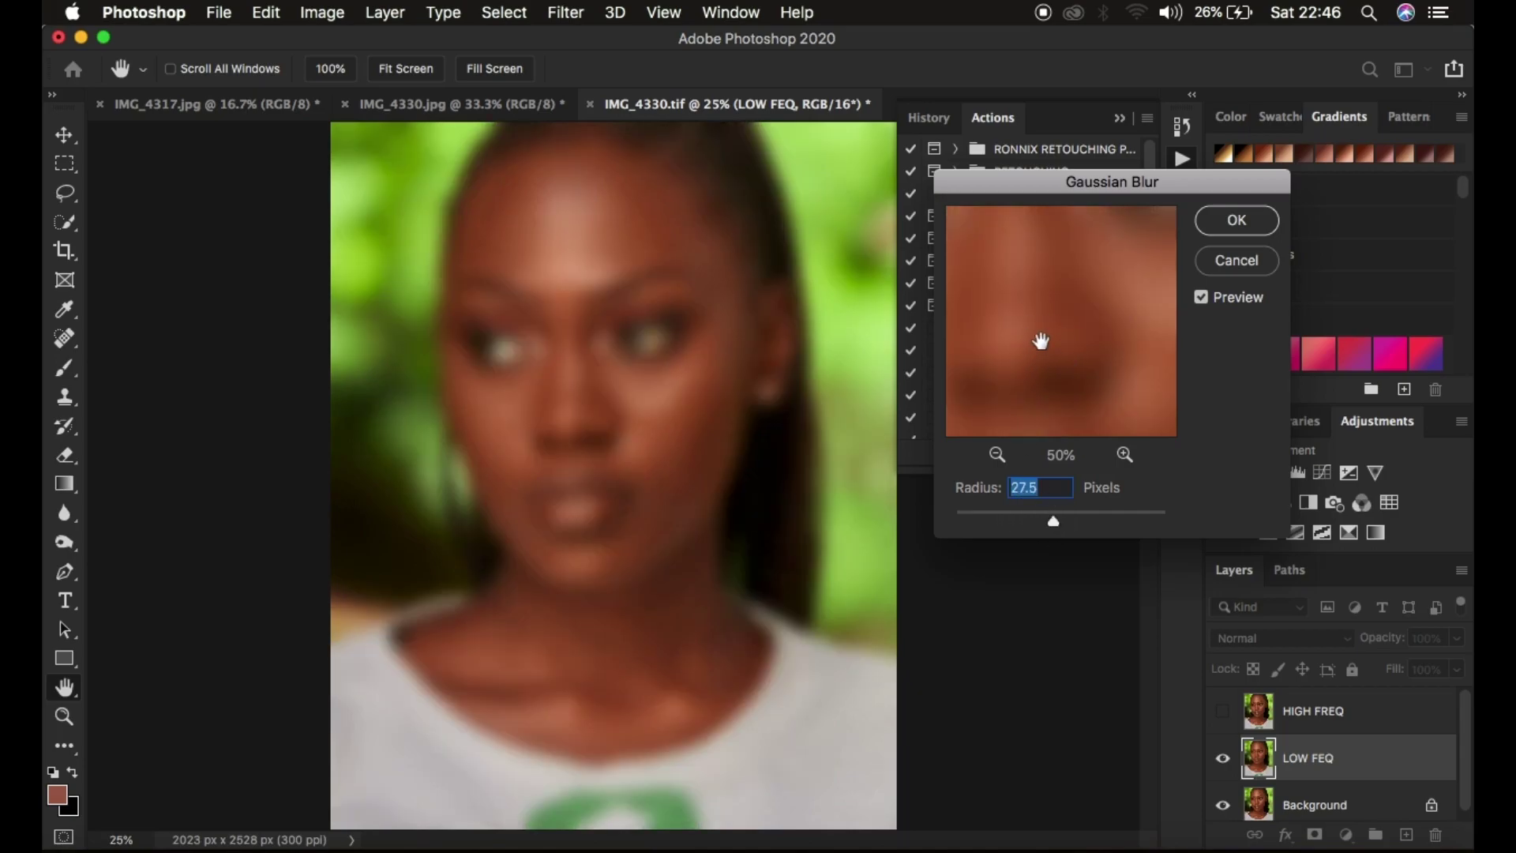
pyautogui.moveTo(1050, 521)
pyautogui.mouseDown()
pyautogui.moveTo(953, 520)
pyautogui.moveTo(1027, 529)
pyautogui.mouseUp()
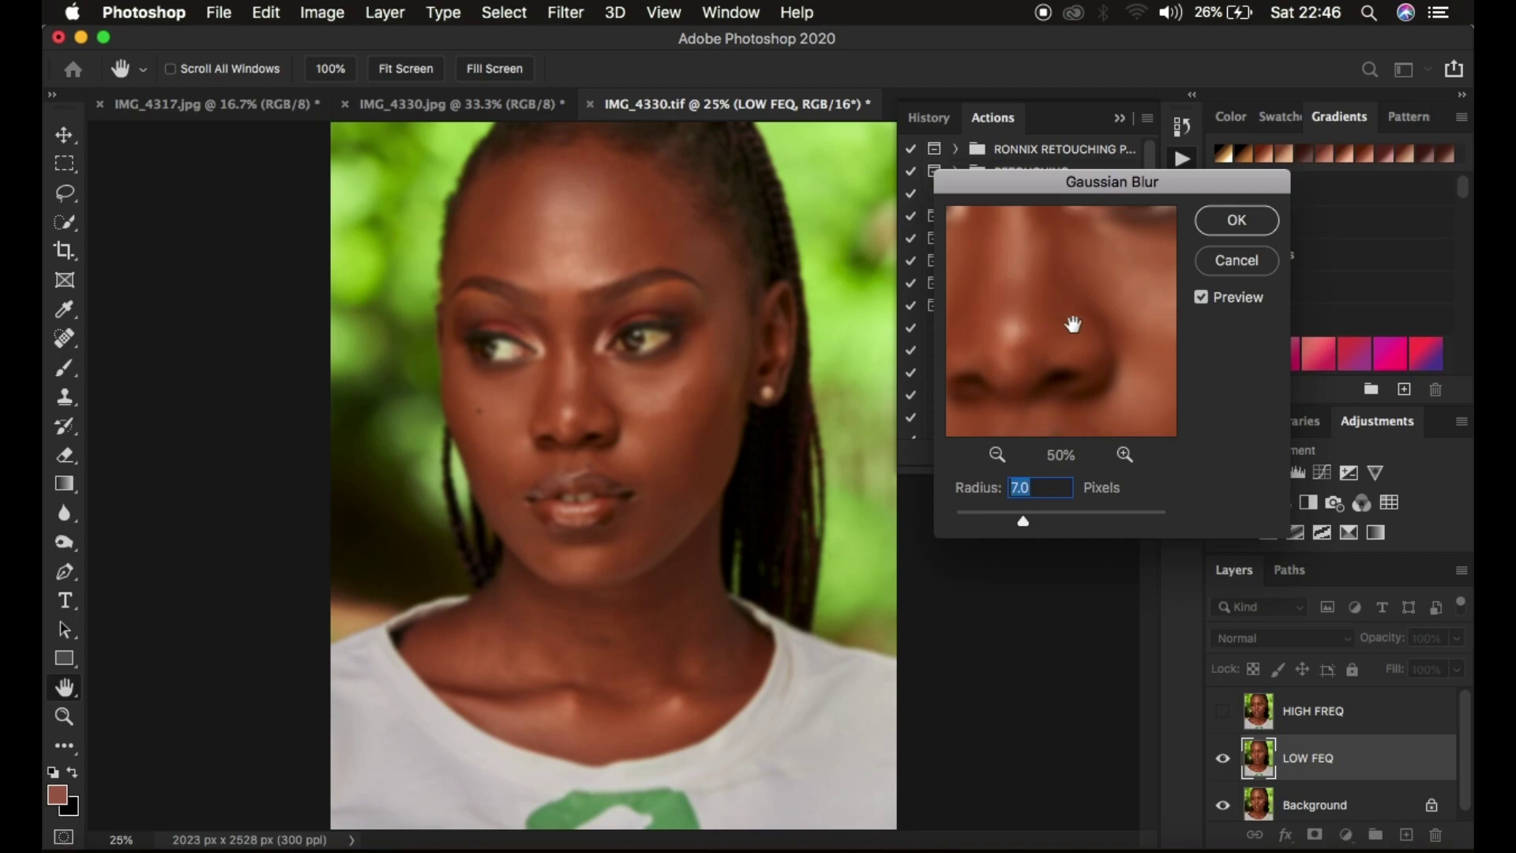
pyautogui.click(1232, 225)
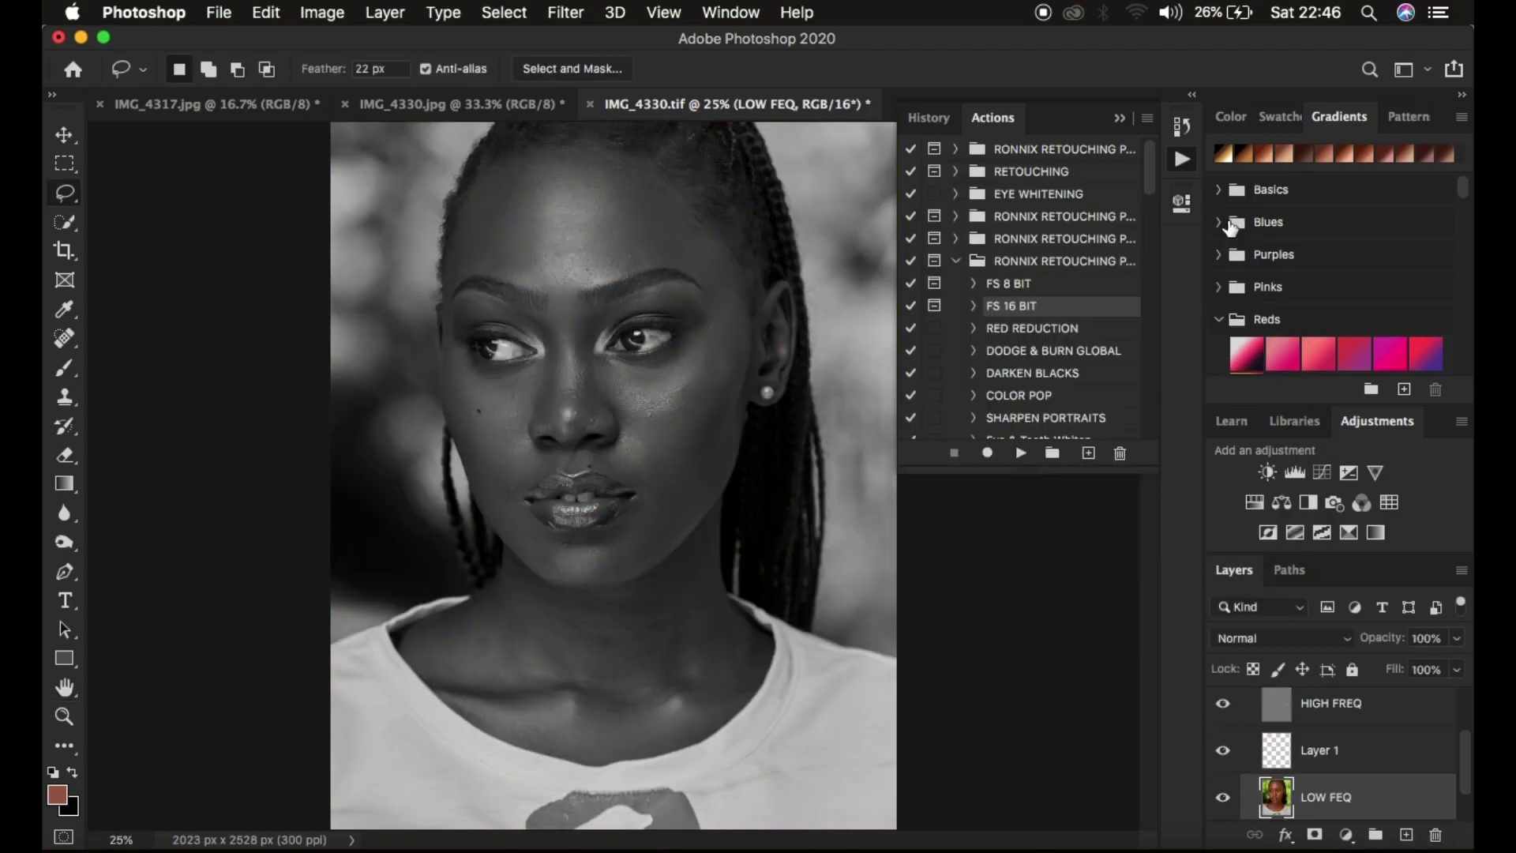
# Step: Hide the actions list and make the LOW FEQ layer in the FREQ SEP 16 BIT group active
pyautogui.click(1121, 119)
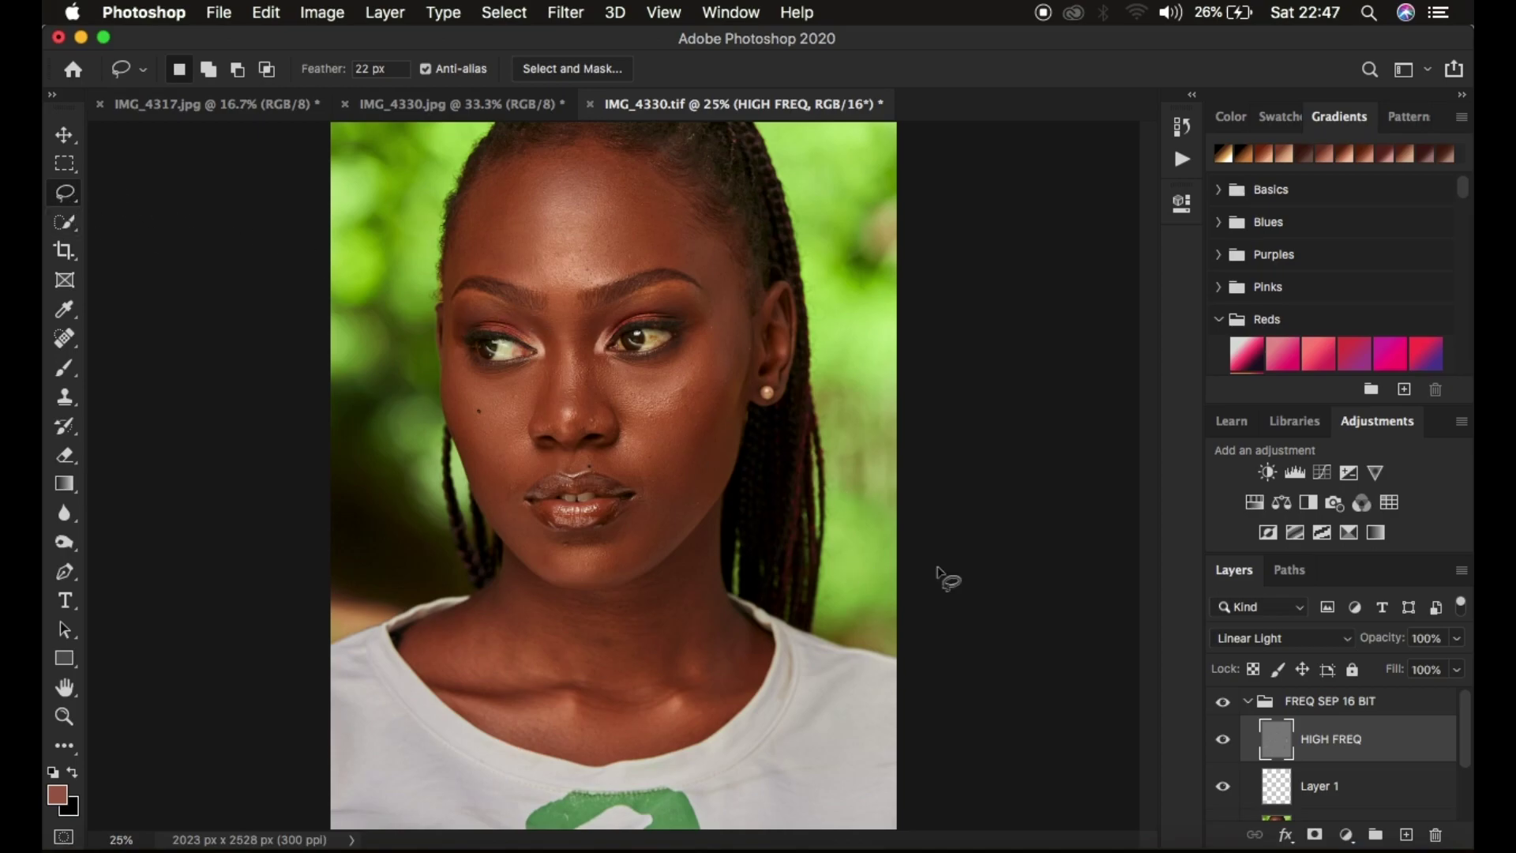
pyautogui.scroll(-2, 1386, 738)
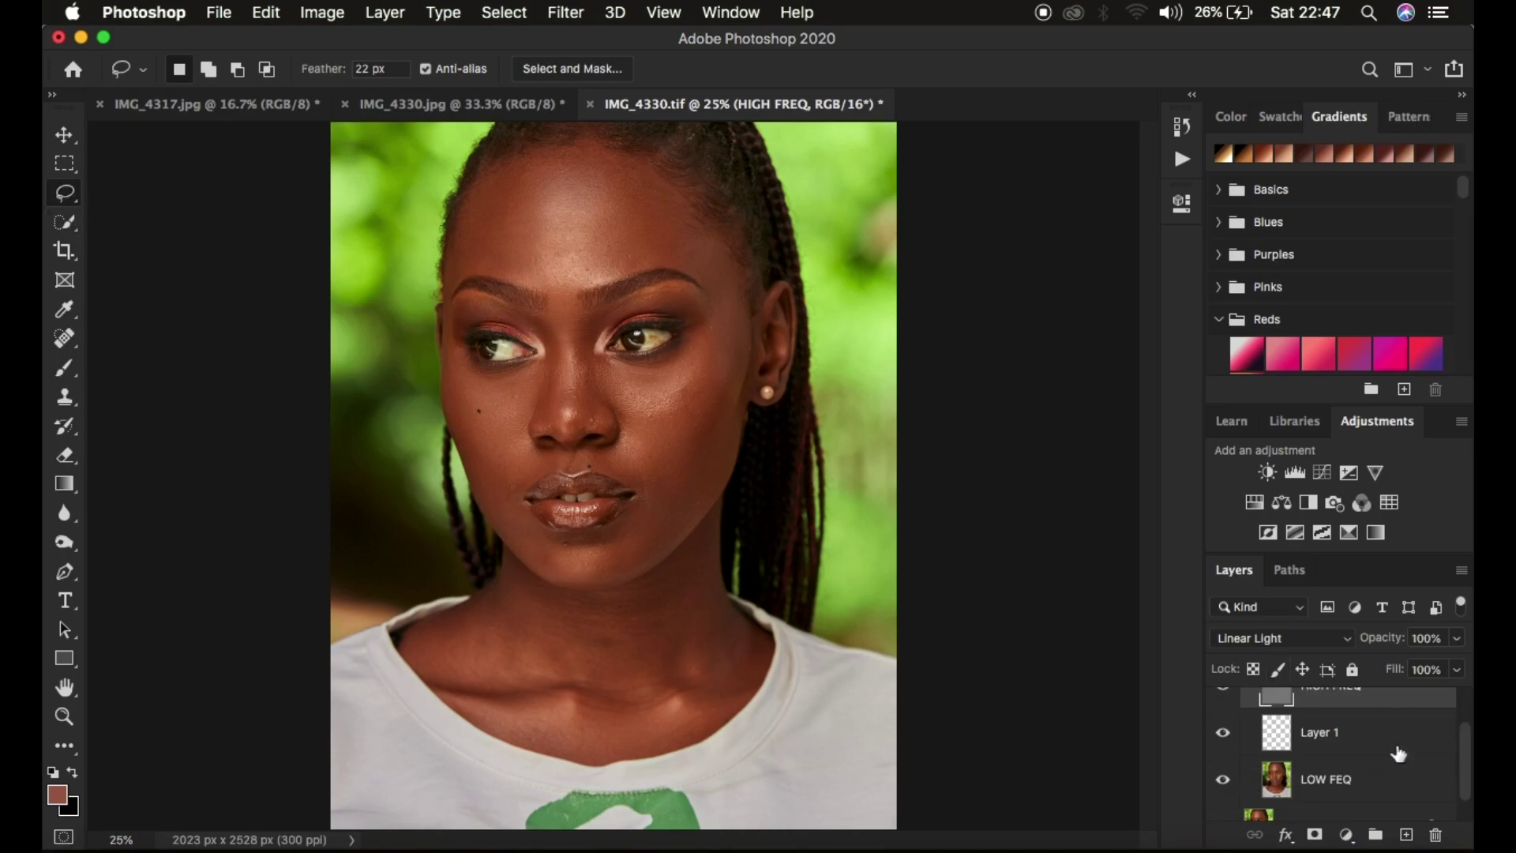
pyautogui.click(1332, 763)
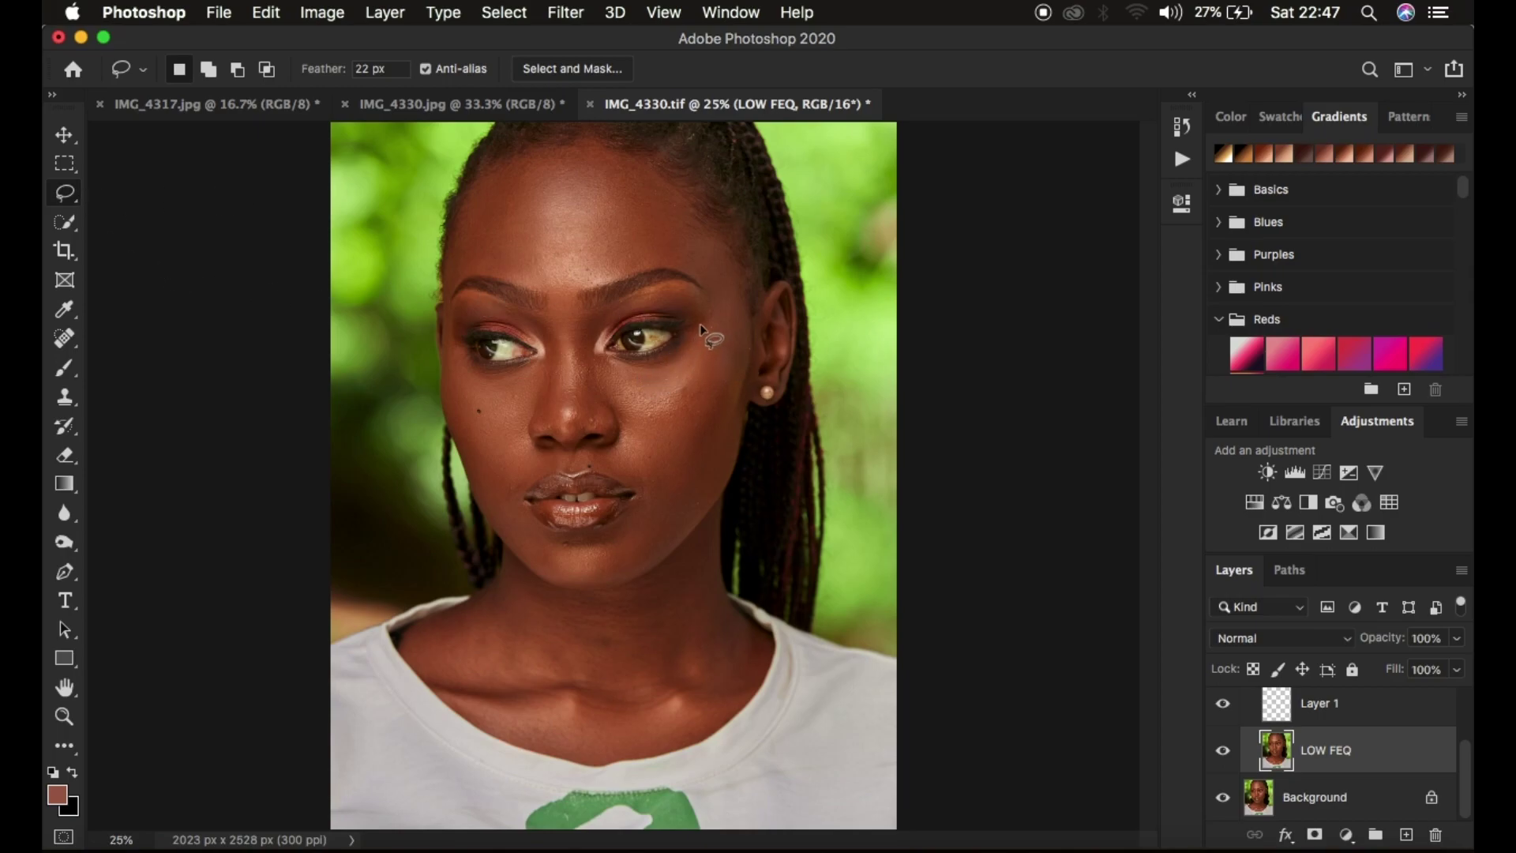
# Step: Lasso the cheek below the eye nearest the earring and apply Gaussian Blur with a radius of 31.7 pixels
pyautogui.moveTo(704, 321)
pyautogui.mouseDown()
pyautogui.moveTo(620, 383)
pyautogui.moveTo(639, 432)
pyautogui.moveTo(690, 430)
pyautogui.moveTo(720, 315)
pyautogui.mouseUp()
pyautogui.click(566, 12)
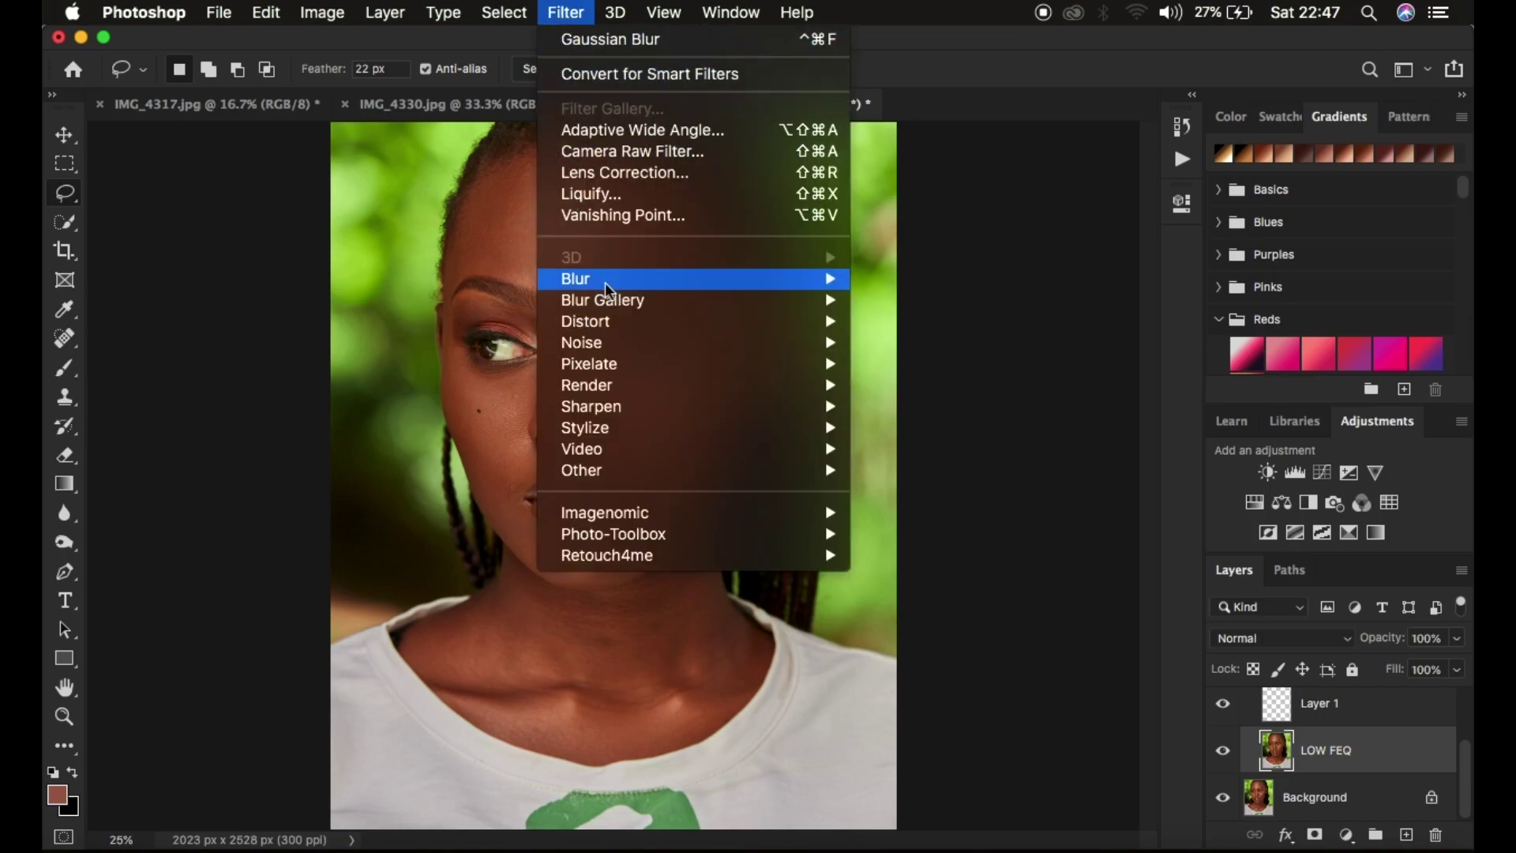
pyautogui.moveTo(609, 290)
pyautogui.click(916, 364)
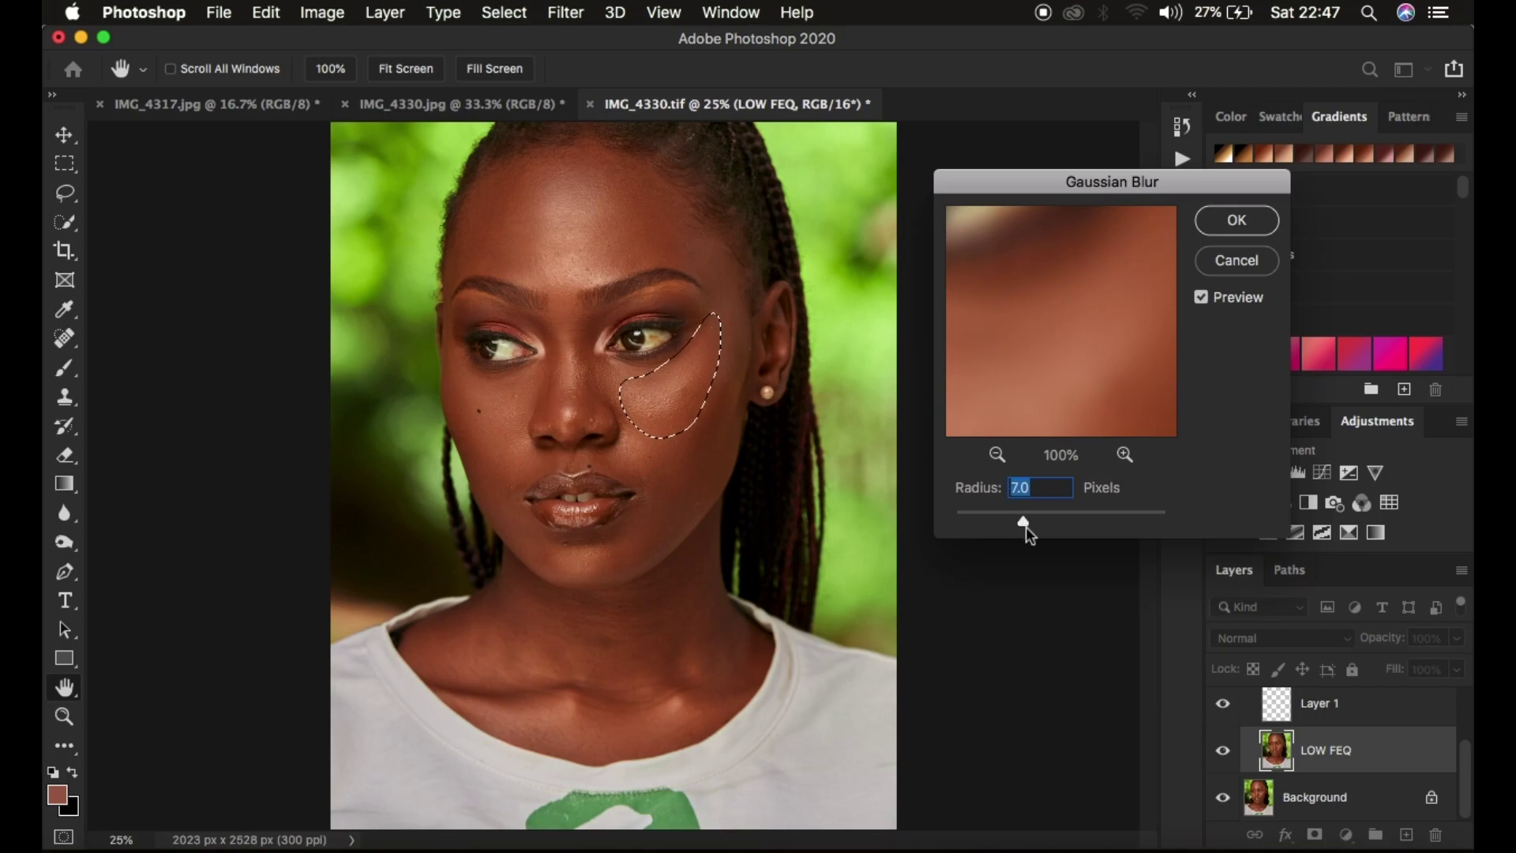
pyautogui.moveTo(1024, 518); pyautogui.dragTo(1035, 525)
pyautogui.click(1036, 523)
pyautogui.moveTo(1051, 519); pyautogui.dragTo(1057, 521)
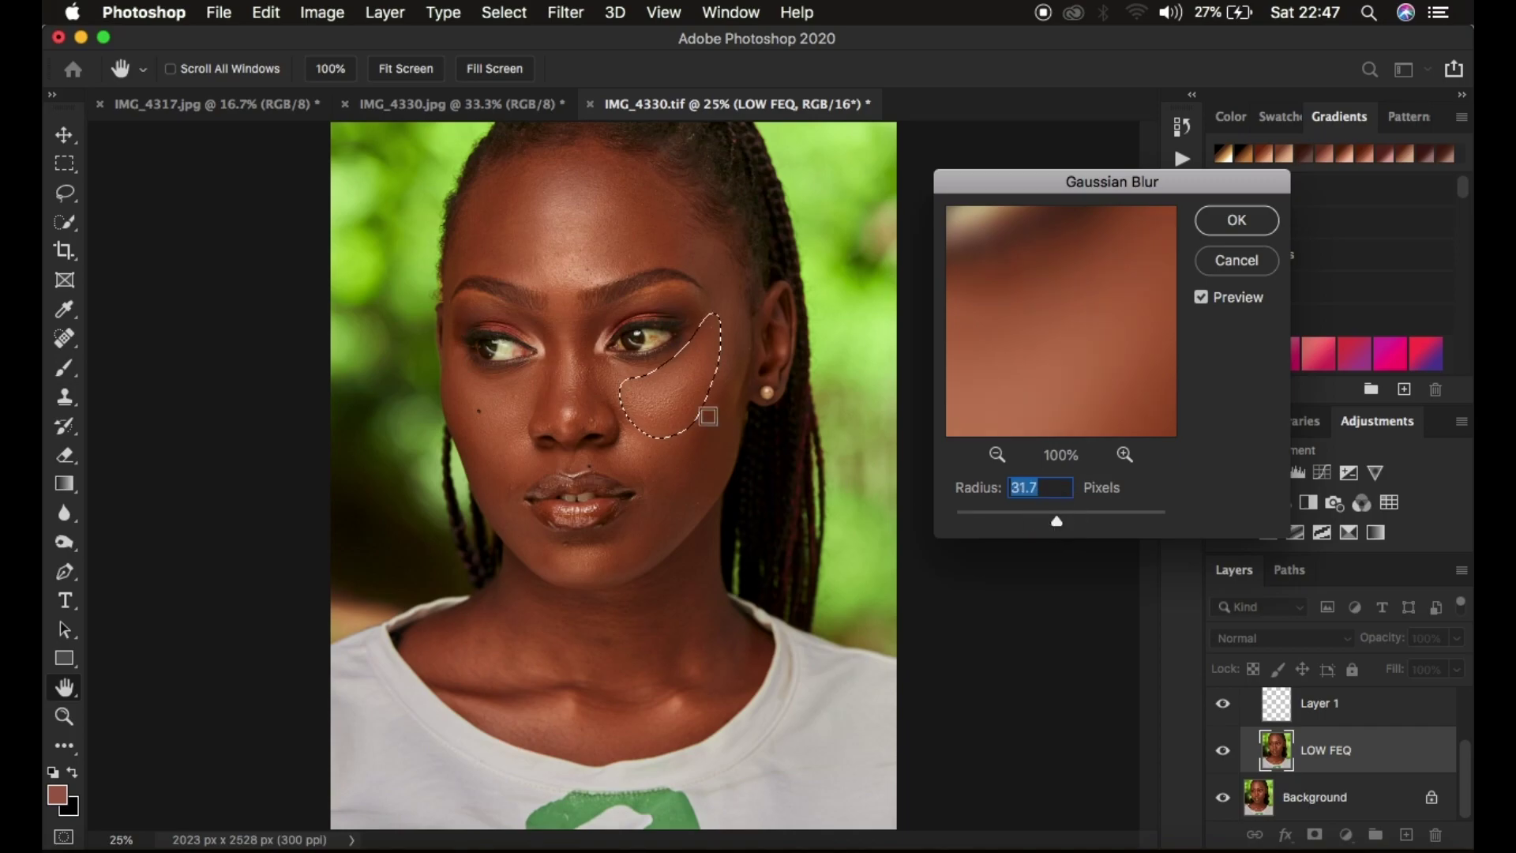
pyautogui.click(1236, 222)
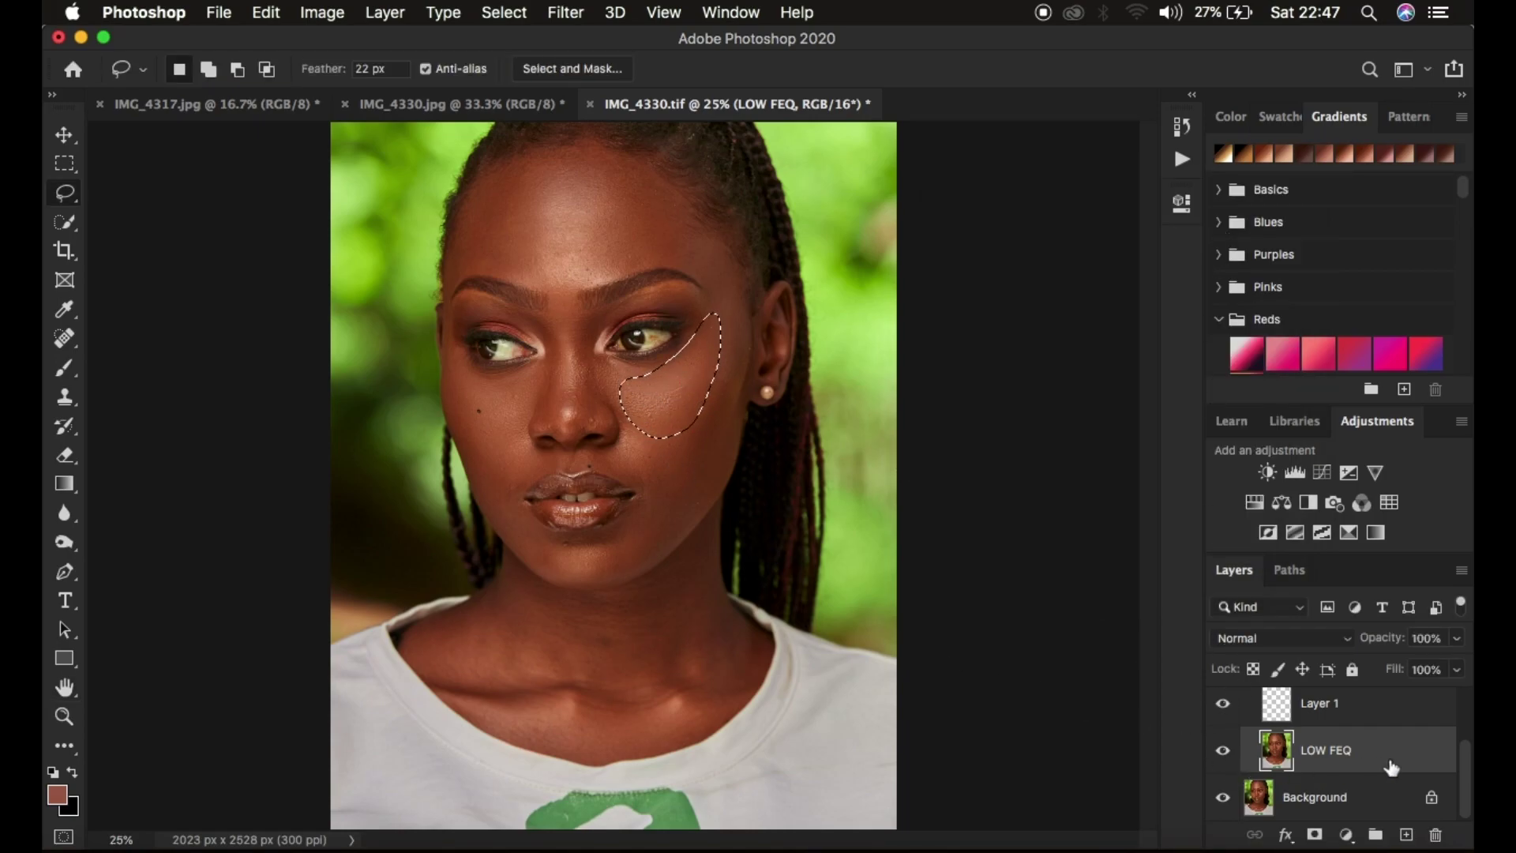
# Step: Compare the portrait with the FREQ SEP 16 BIT group hidden and shown
pyautogui.scroll(3, 1391, 767)
pyautogui.click(1224, 703)
pyautogui.click(1224, 702)
pyautogui.click(1225, 702)
pyautogui.click(1224, 702)
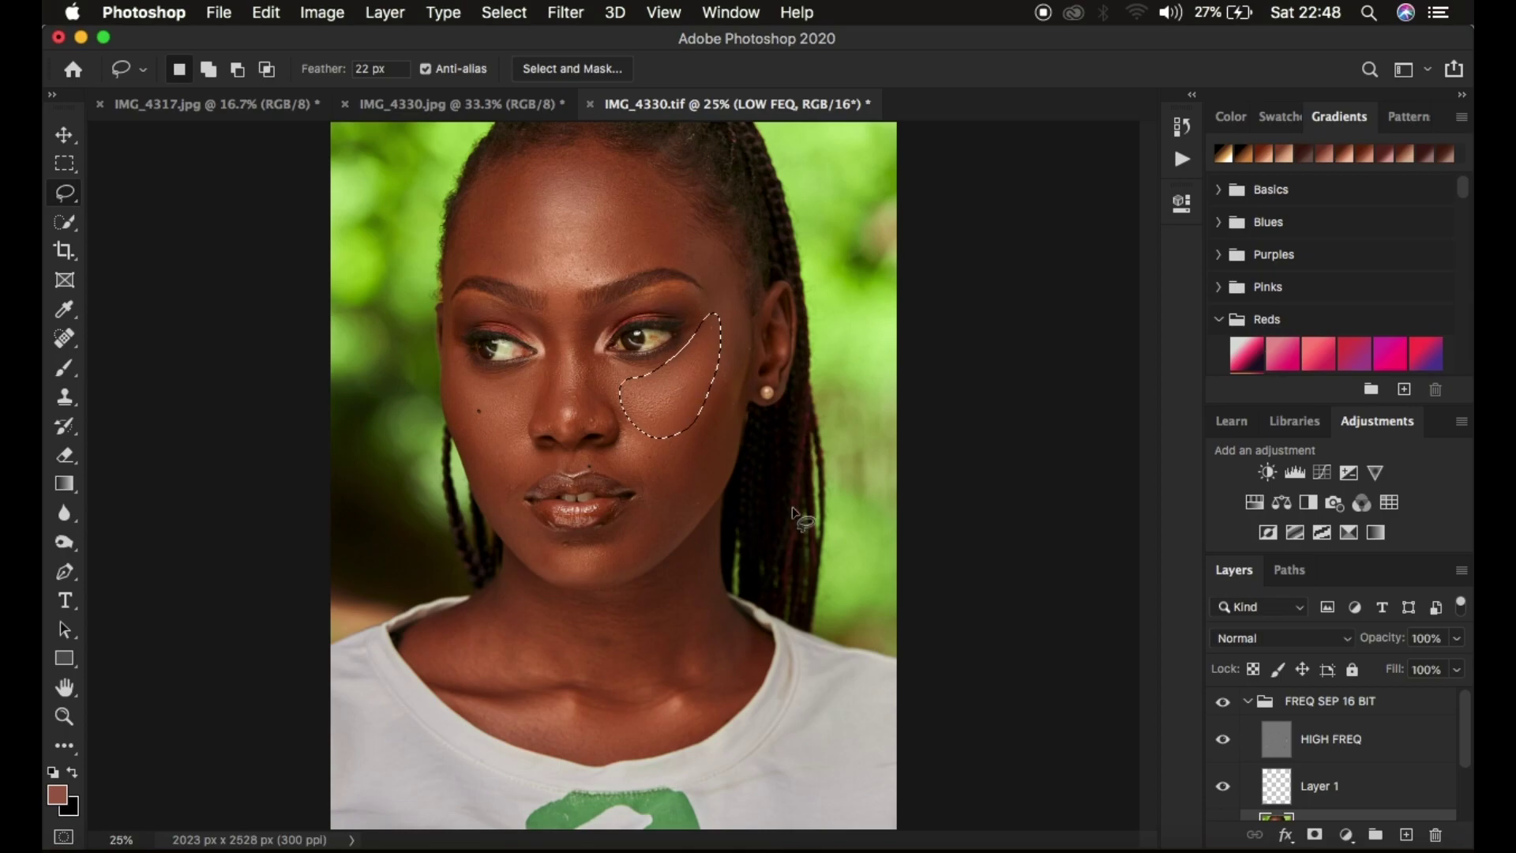
# Step: Clear the cheek selection, lasso the side of the nose and reapply the last Gaussian Blur to it
pyautogui.click(649, 473)
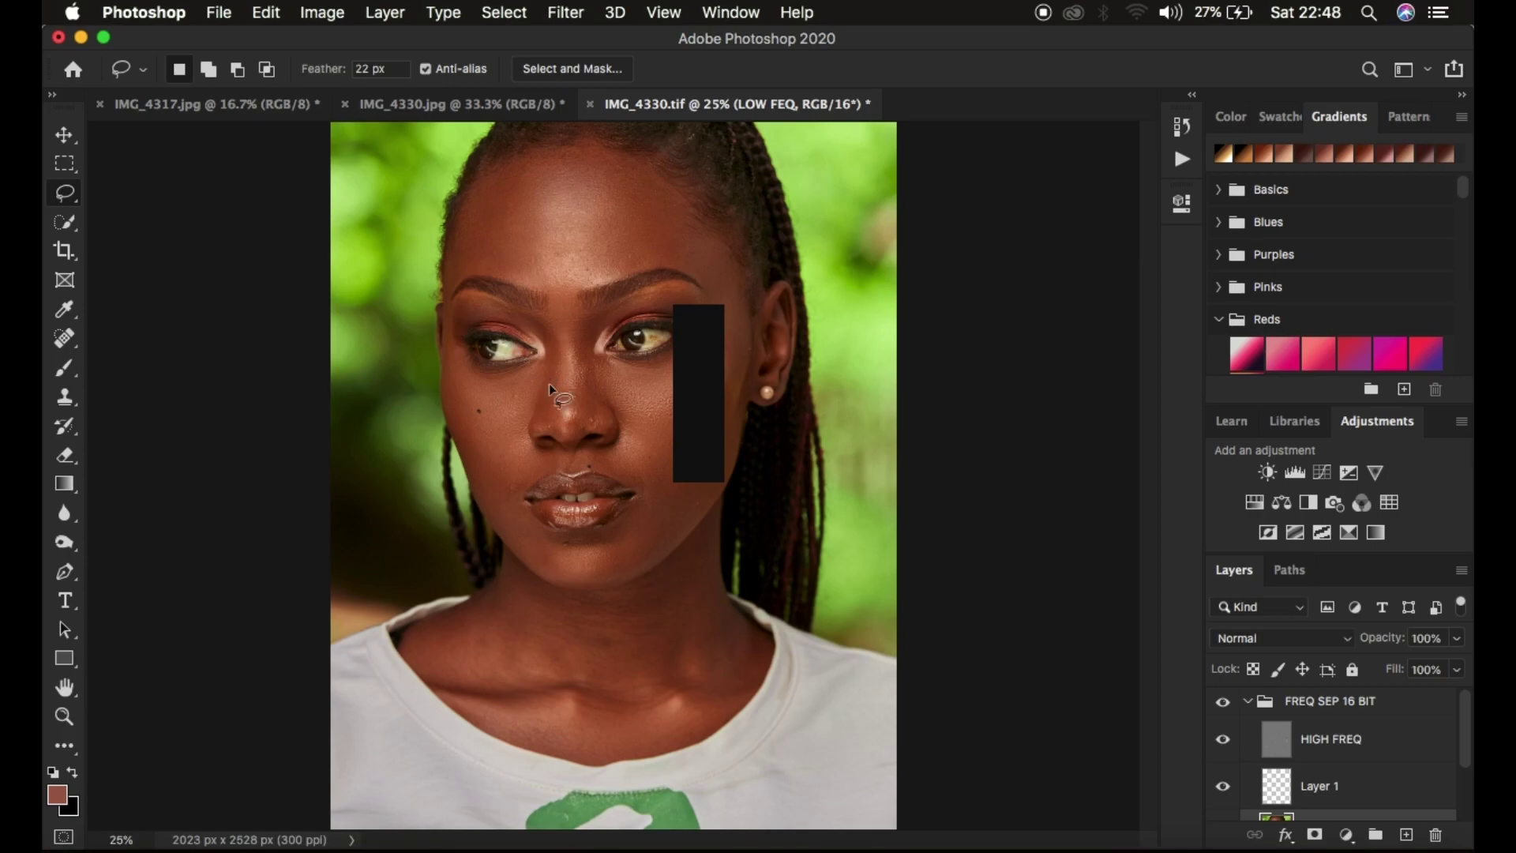
pyautogui.press('super+minus')
pyautogui.press('super+equal')
pyautogui.press('super+equal')
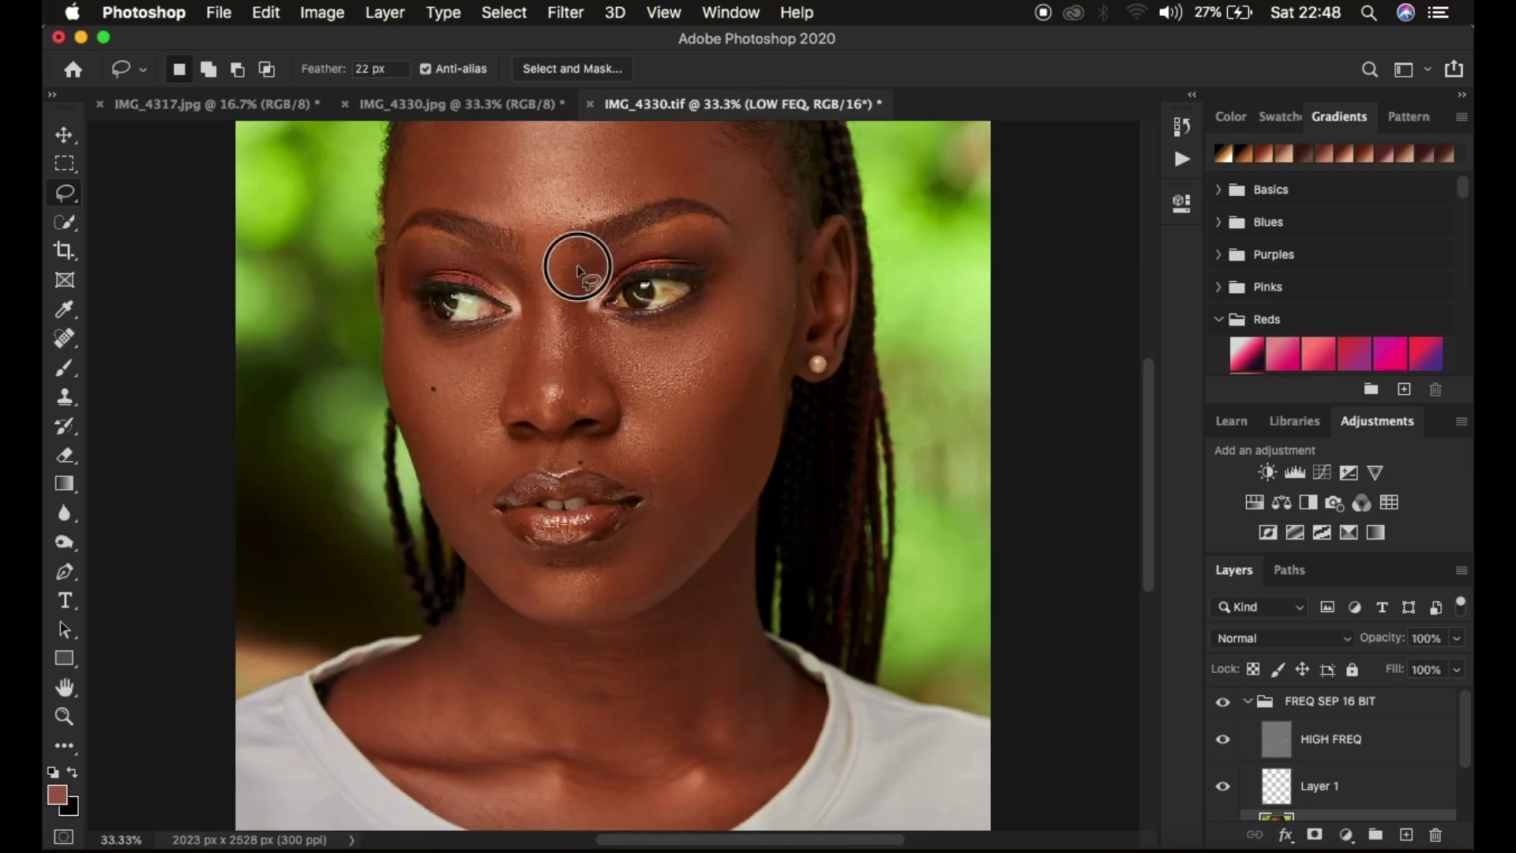
pyautogui.moveTo(578, 269); pyautogui.dragTo(555, 301)
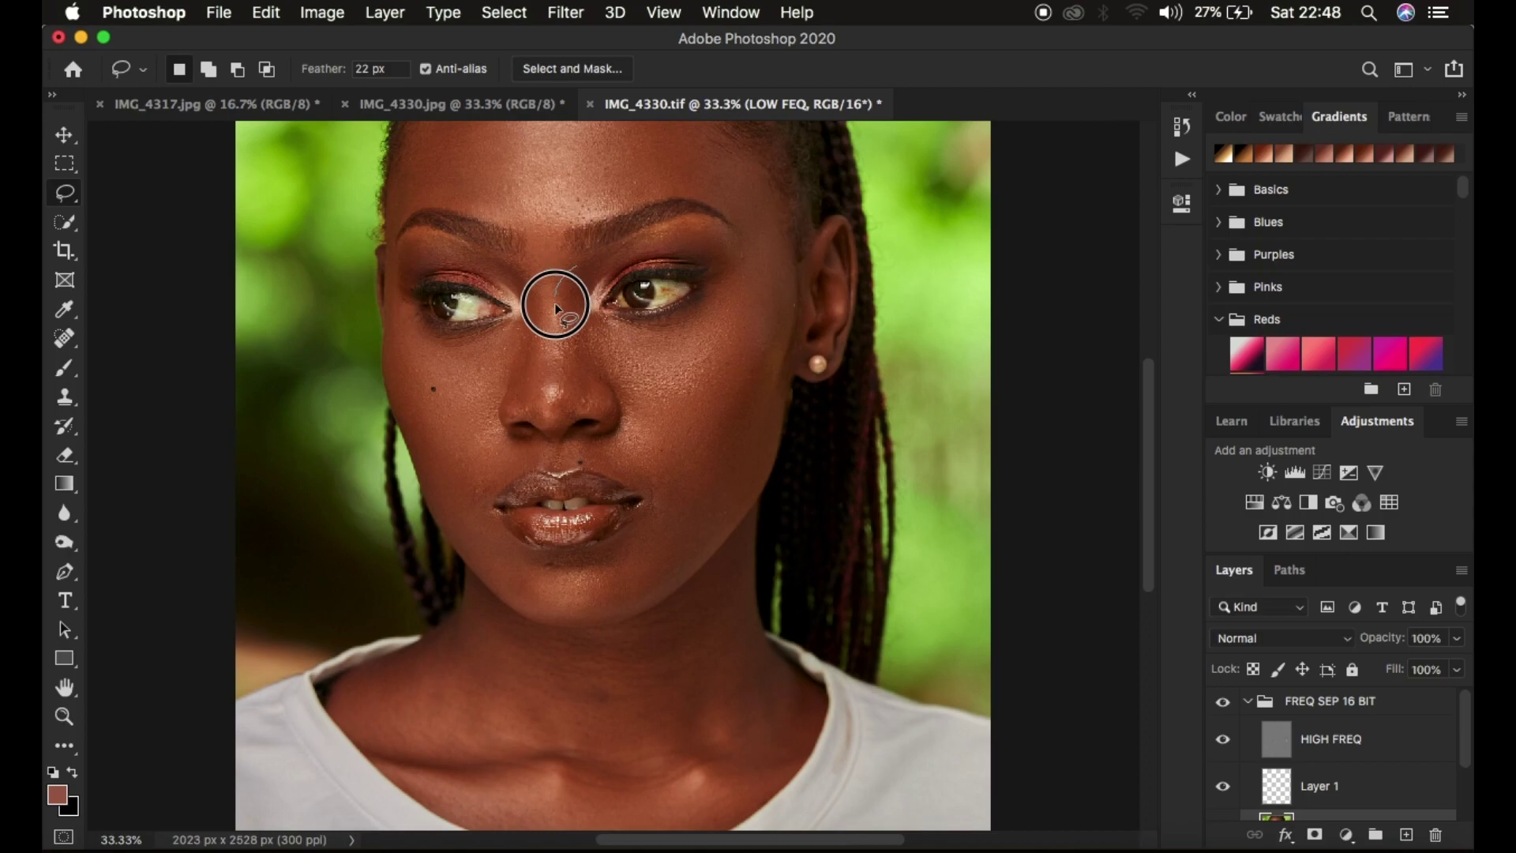
pyautogui.moveTo(562, 387)
pyautogui.mouseDown()
pyautogui.moveTo(611, 392)
pyautogui.moveTo(579, 271)
pyautogui.mouseUp()
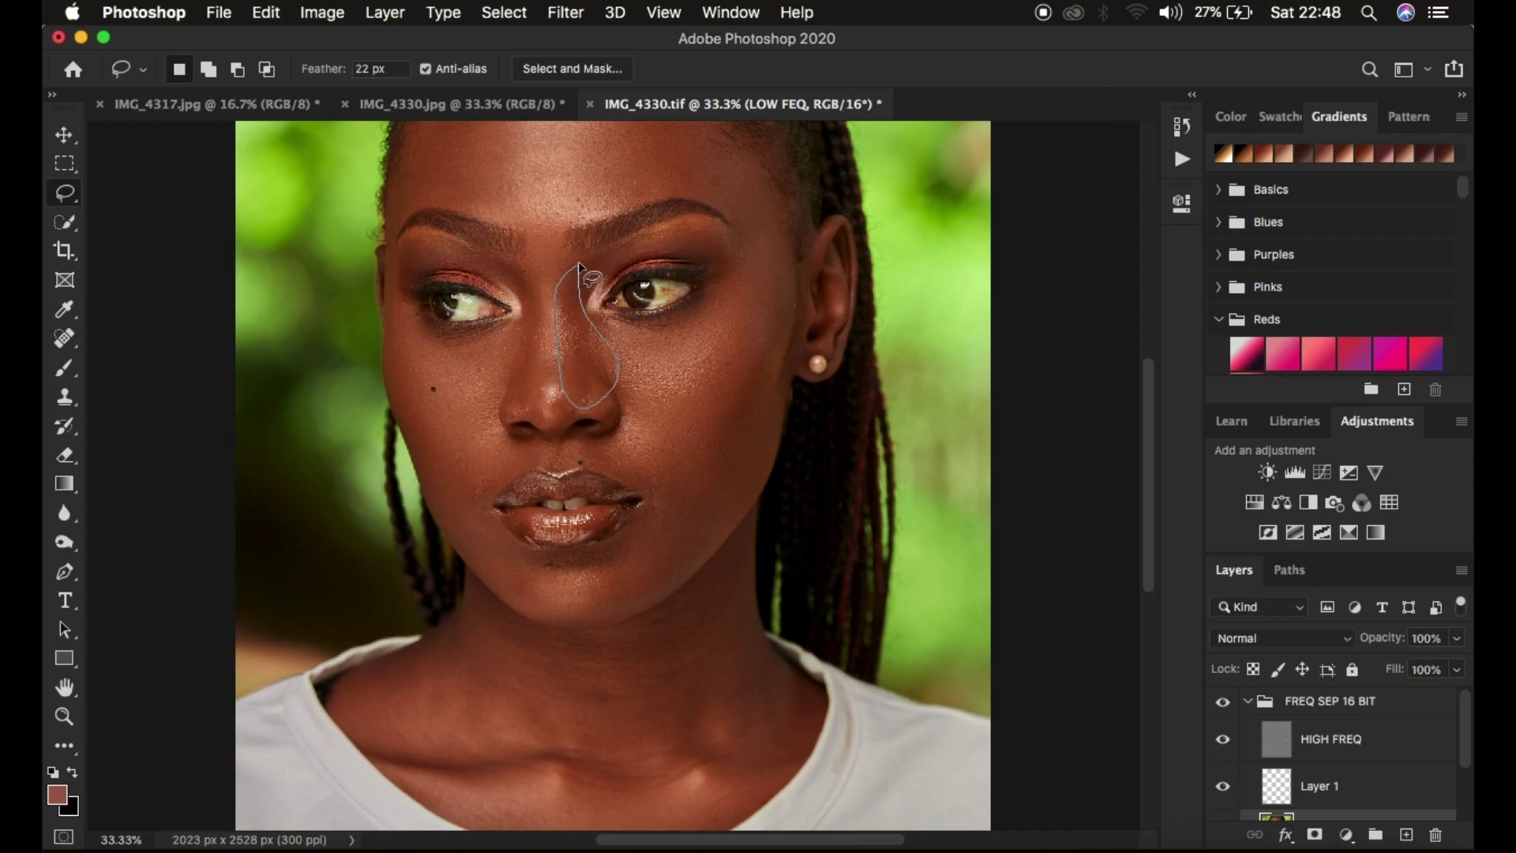
pyautogui.rightClick(582, 353)
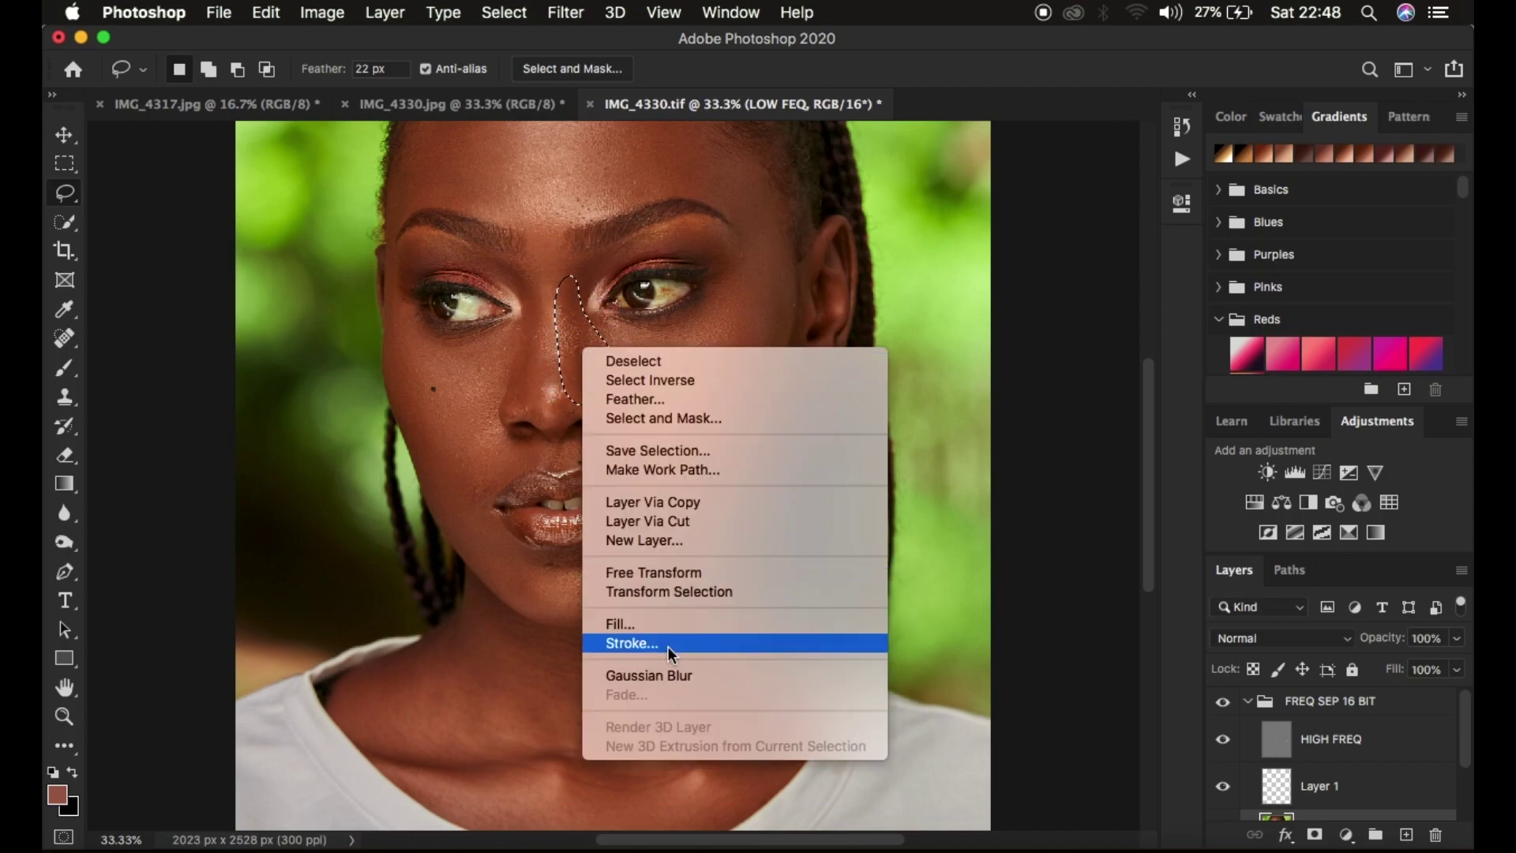
pyautogui.click(672, 673)
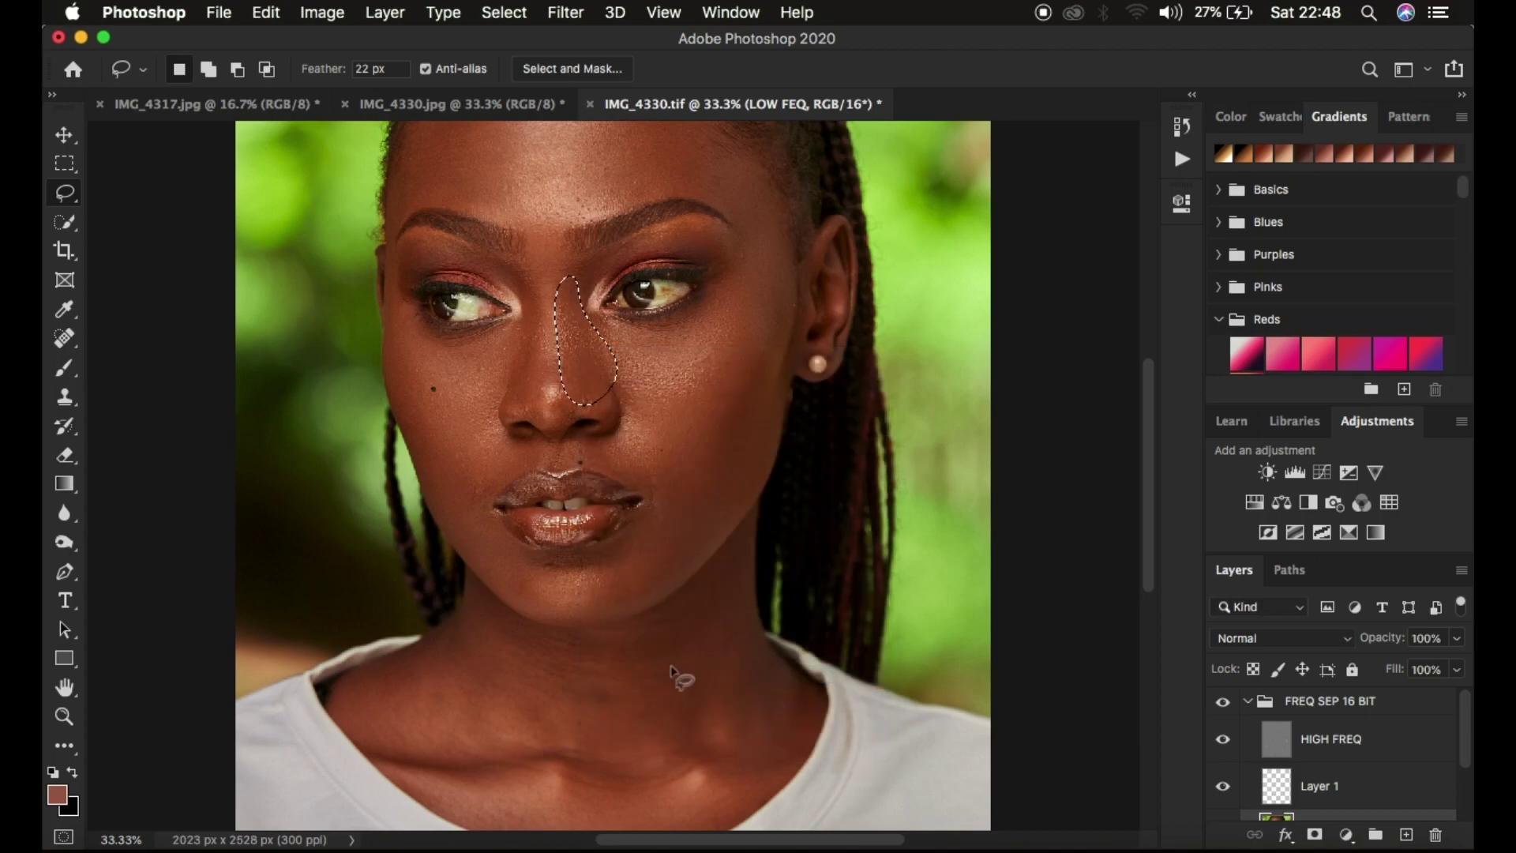
pyautogui.press('super+minus')
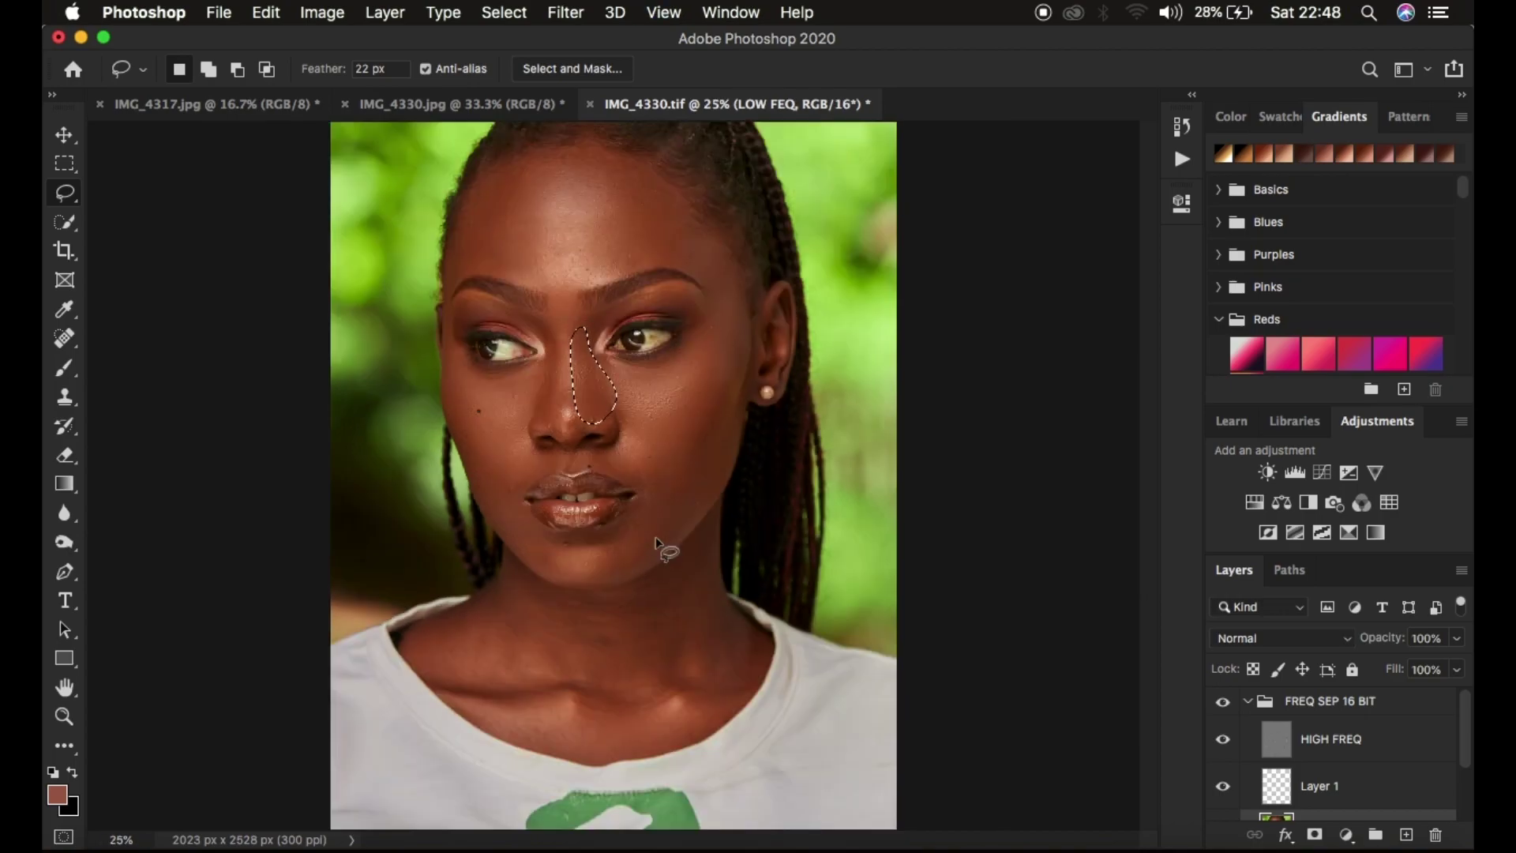
# Step: Check the cheek and nose smoothing by hiding and showing the frequency separation group
pyautogui.click(1223, 705)
pyautogui.click(1224, 706)
pyautogui.click(1224, 705)
pyautogui.click(1224, 710)
pyautogui.click(1224, 711)
pyautogui.click(1224, 711)
# Step: Revert the image in the history to the first Lasso state, before the cheek blur, and clear the selection
pyautogui.press('super+c')
pyautogui.press('super+c')
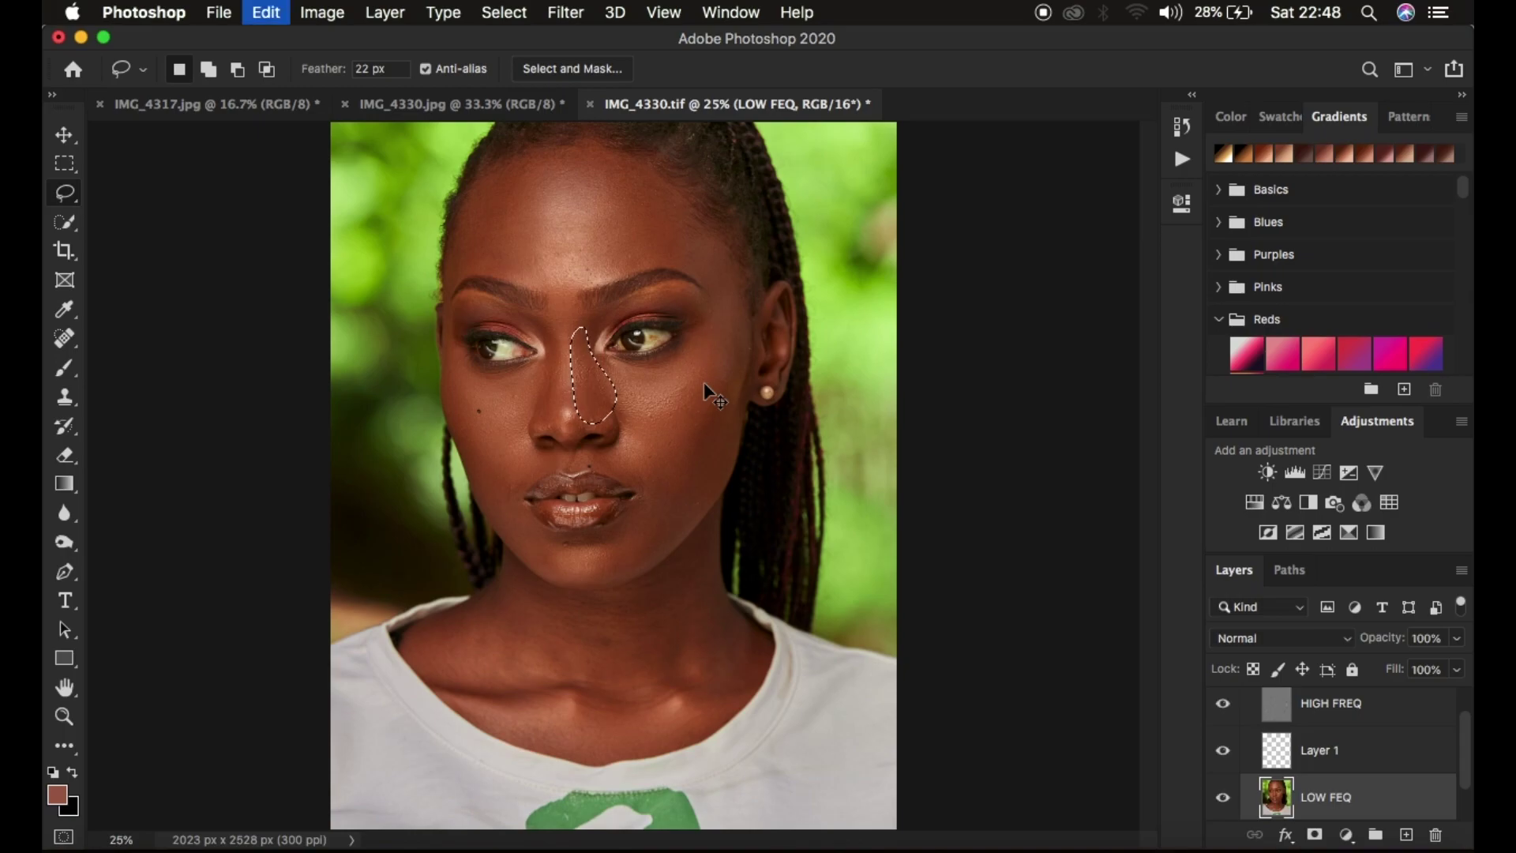
pyautogui.press('super+c')
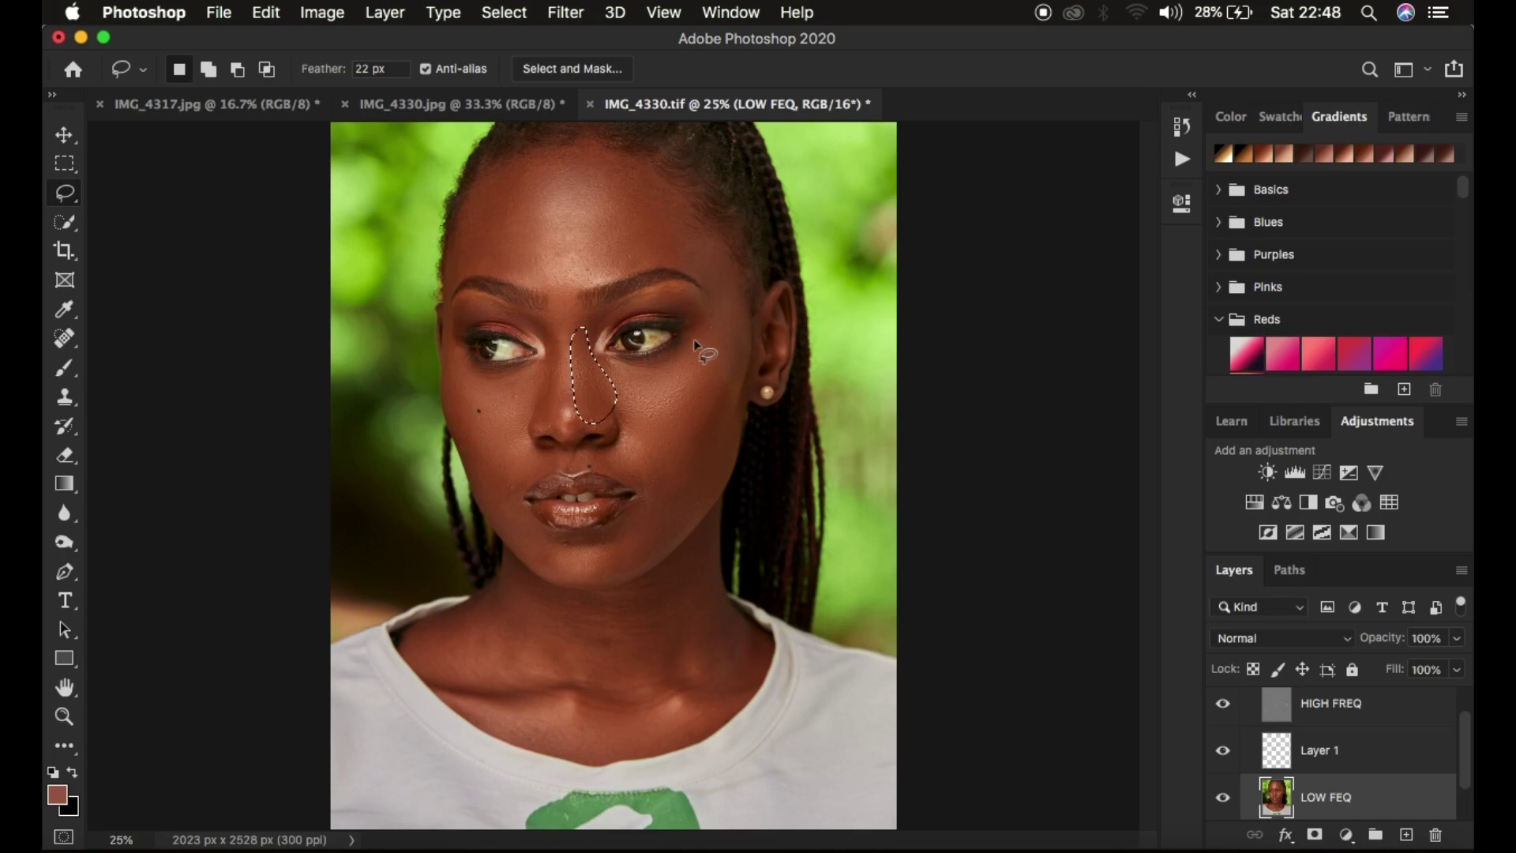
pyautogui.click(1182, 160)
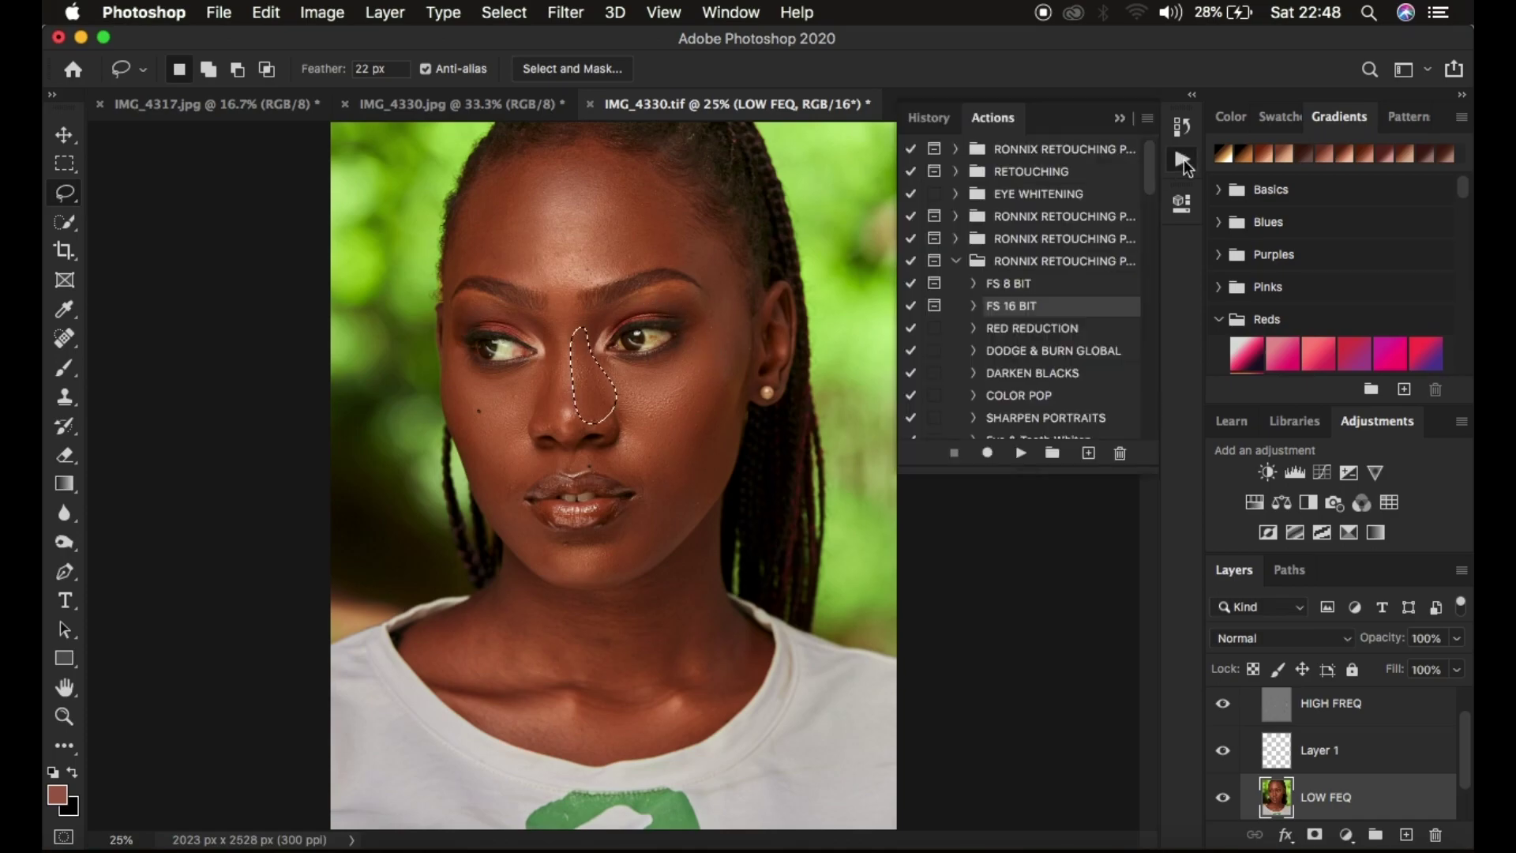
pyautogui.click(932, 118)
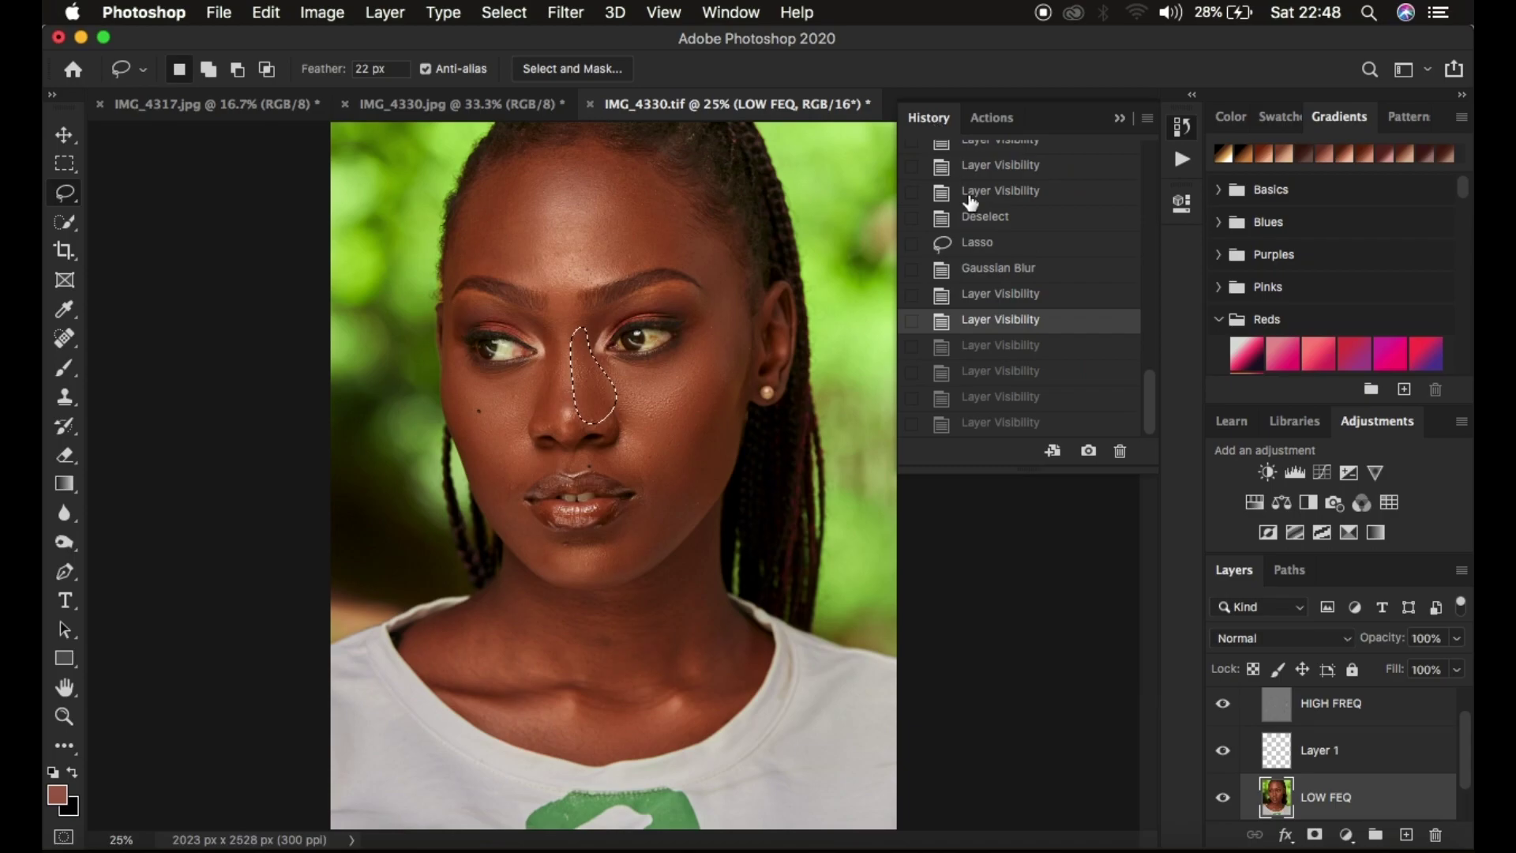
pyautogui.click(1035, 244)
pyautogui.scroll(5, 1037, 247)
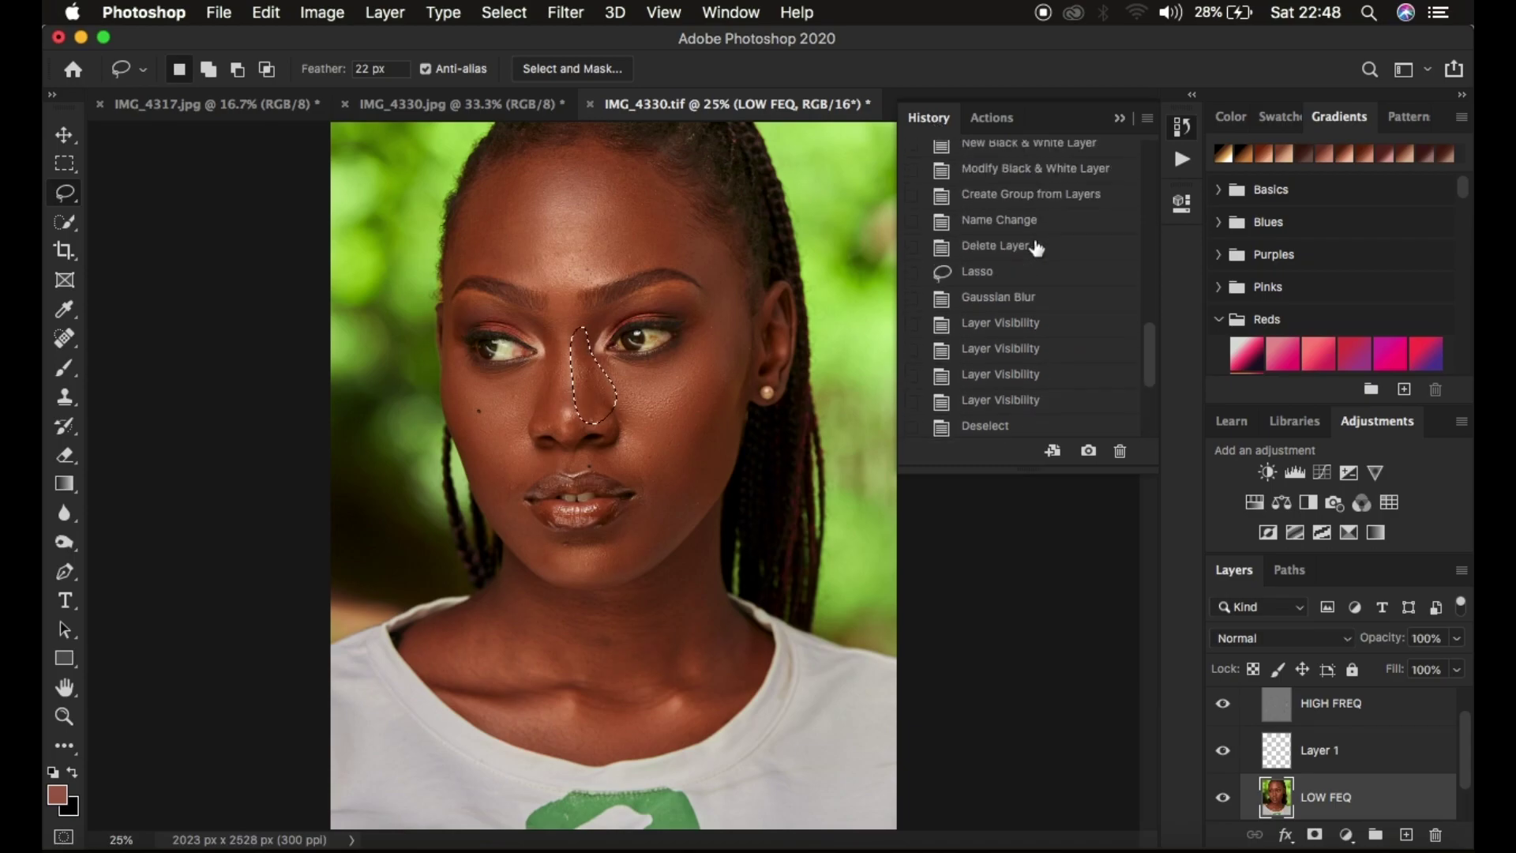
pyautogui.click(983, 273)
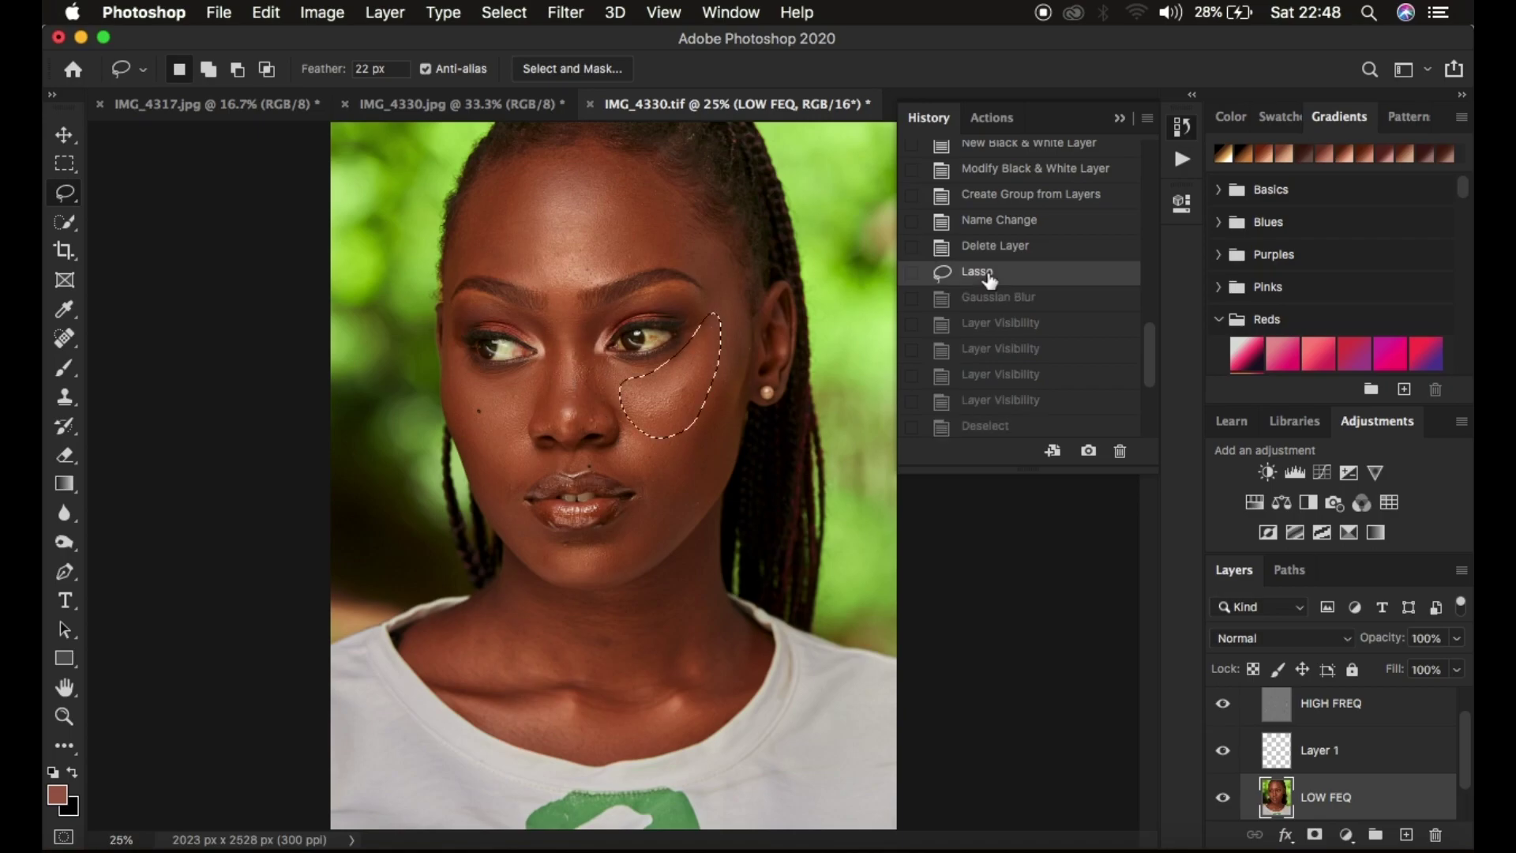
pyautogui.press('super+d')
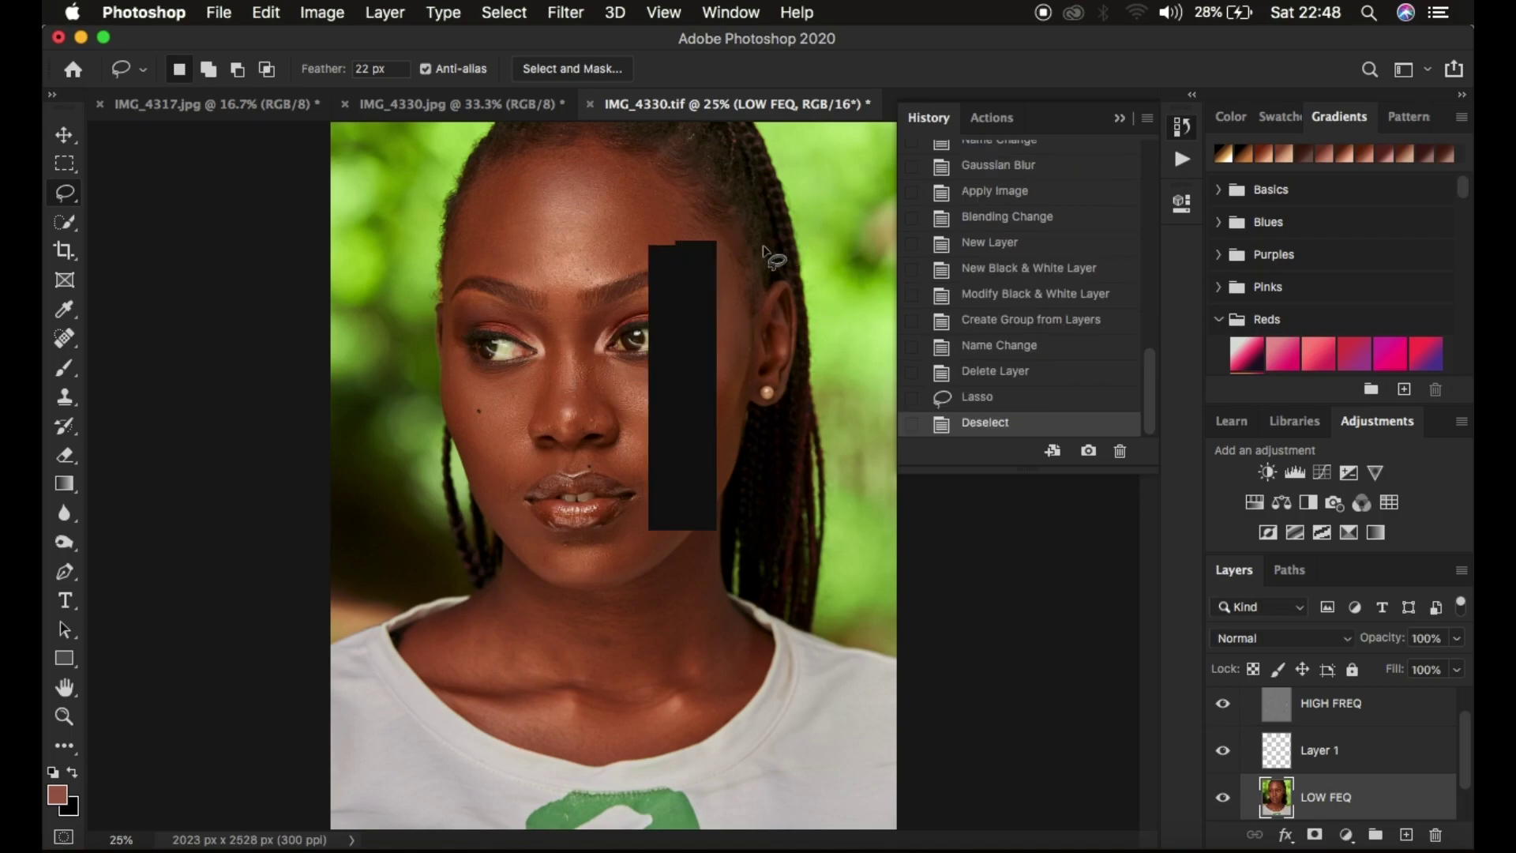
pyautogui.press('super+minus')
pyautogui.press('super+plus')
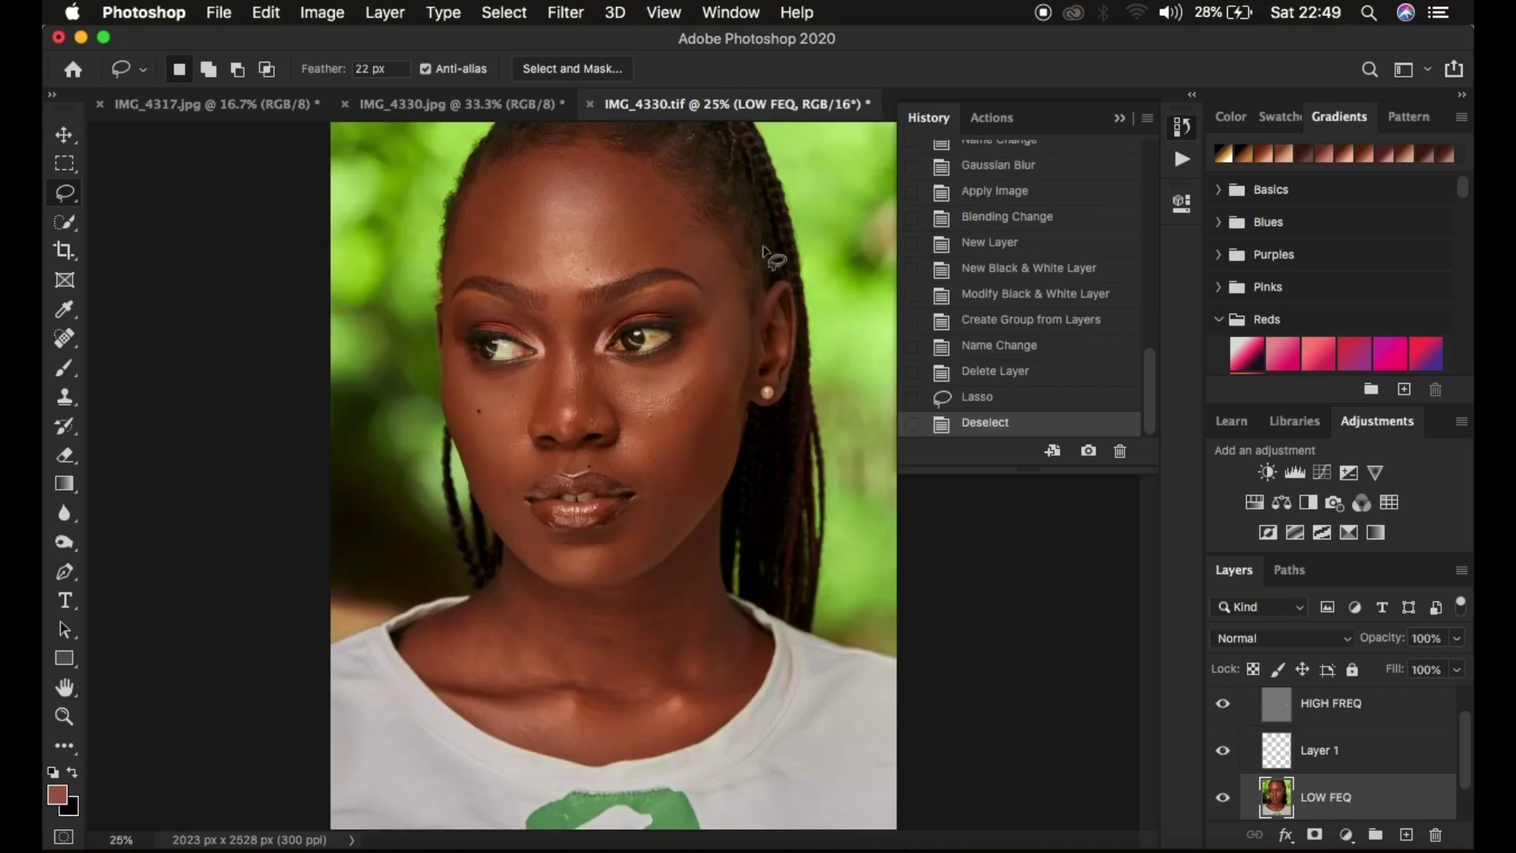
pyautogui.click(1120, 117)
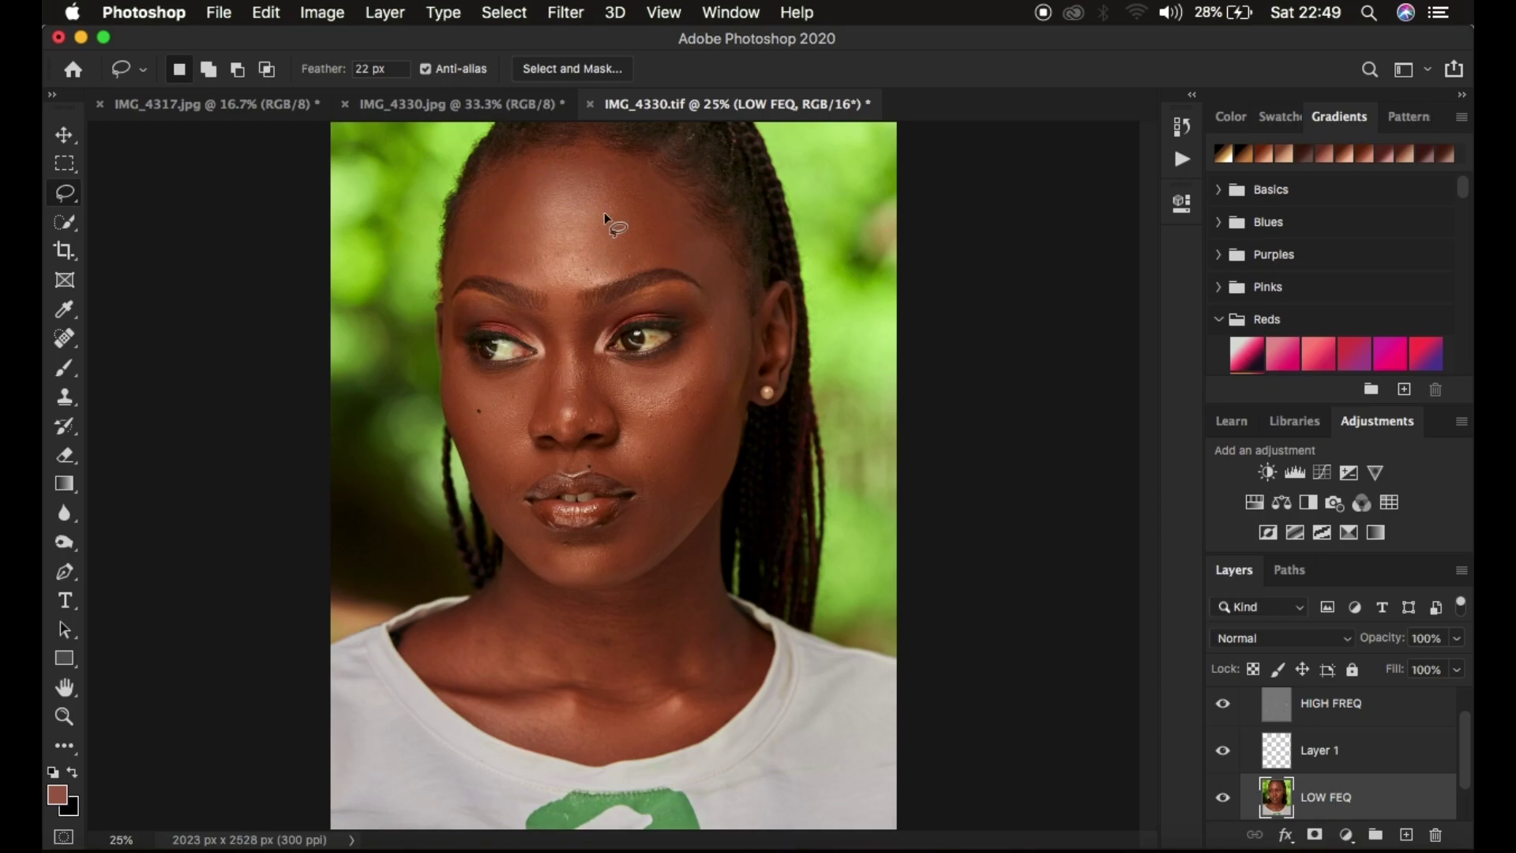
# Step: Set the Lasso feather to 0 px and outline the forehead from the hairline down to between the eyebrows
pyautogui.click(370, 71)
pyautogui.write('0')
pyautogui.click(180, 72)
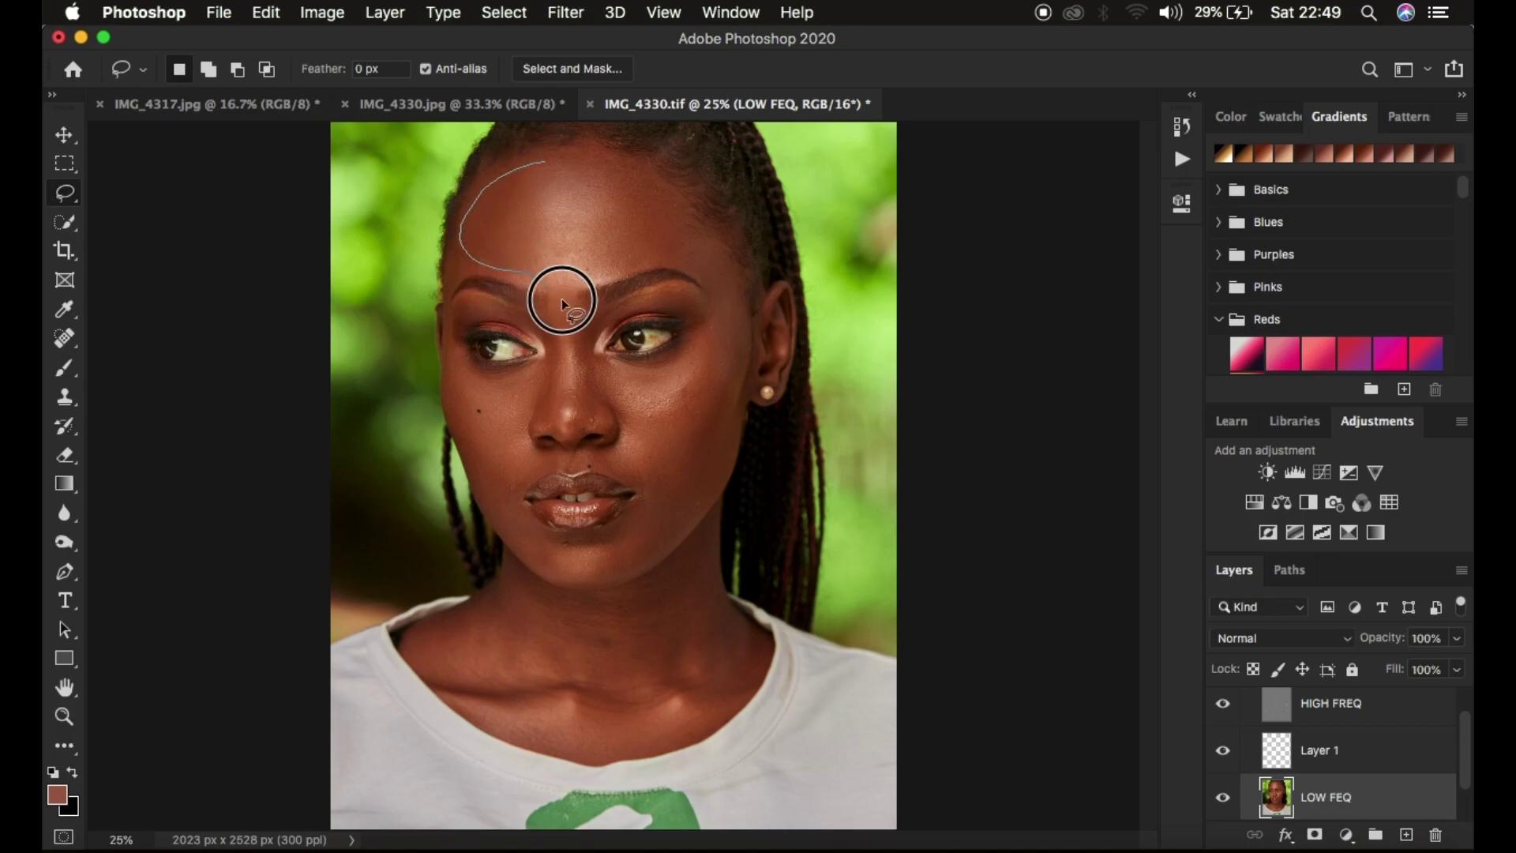
pyautogui.moveTo(585, 290); pyautogui.dragTo(657, 250)
pyautogui.moveTo(615, 158); pyautogui.dragTo(546, 157)
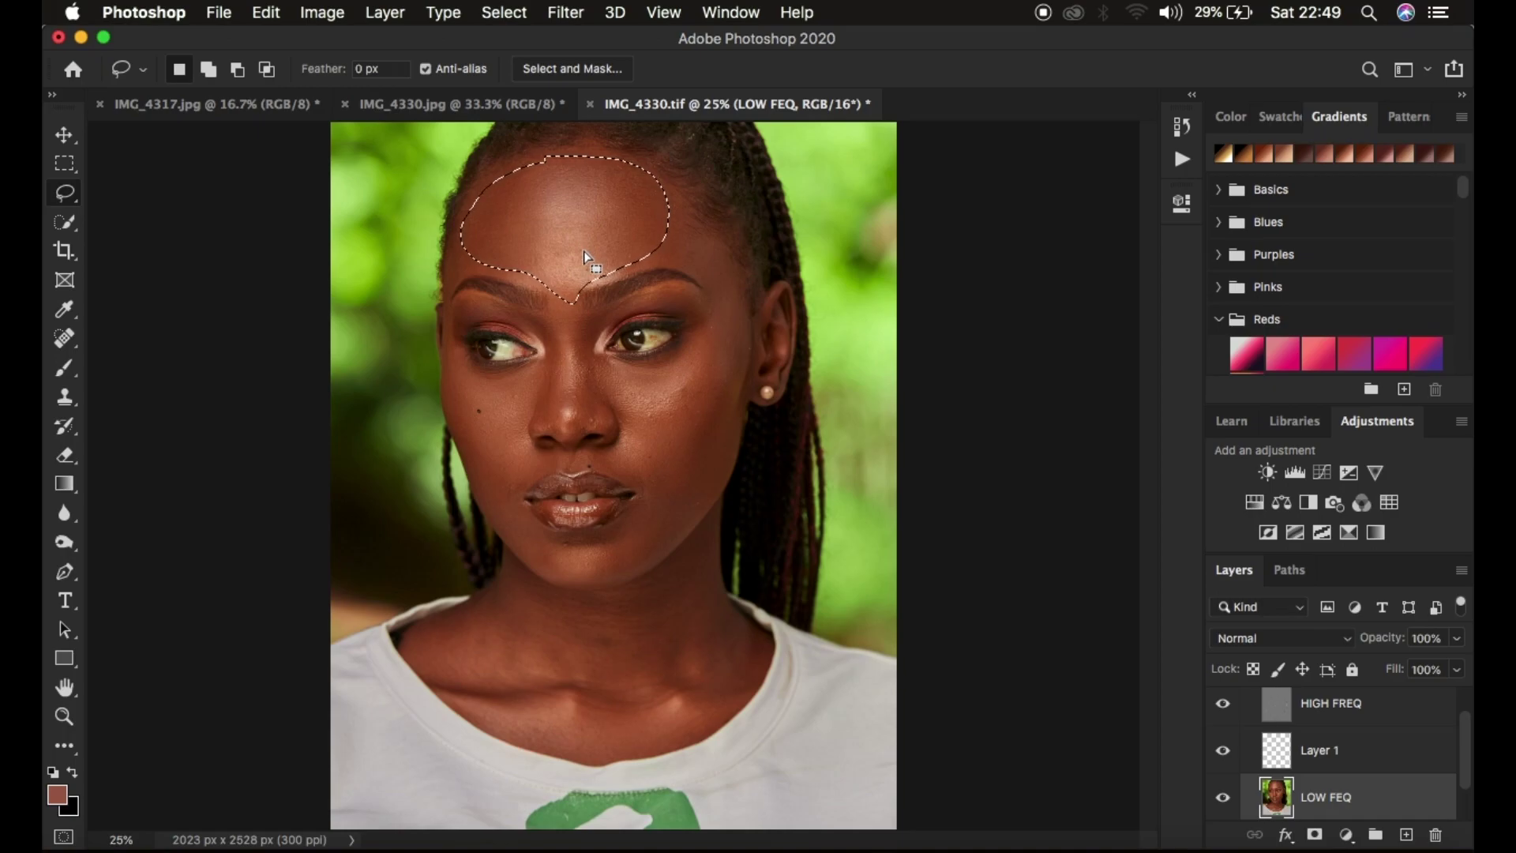
# Step: Preview the forehead selection's edge as a Quick Mask overlay and clear the selection
pyautogui.press('q')
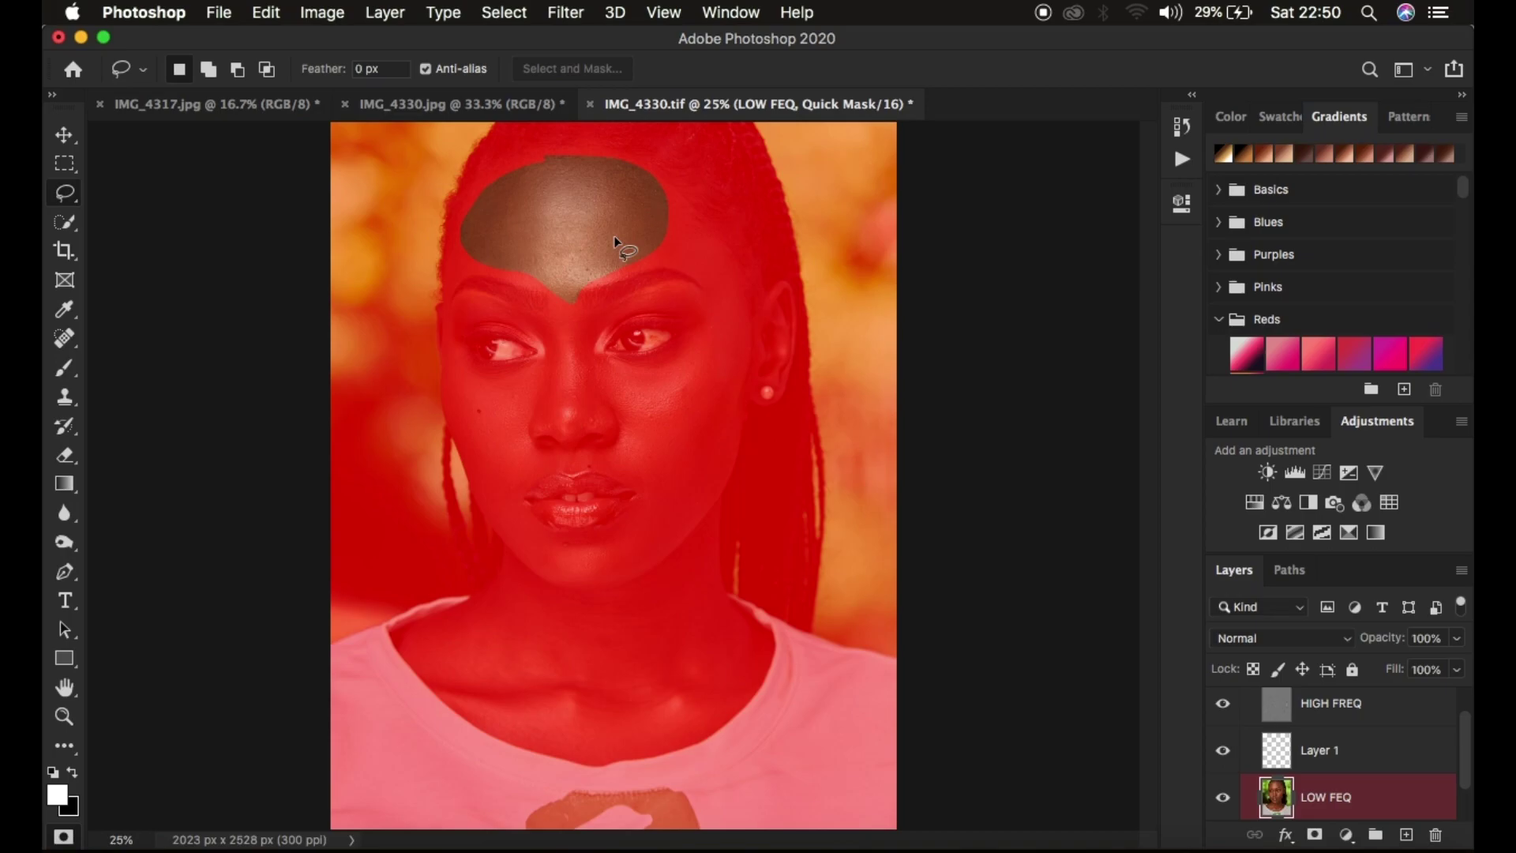
pyautogui.press('q')
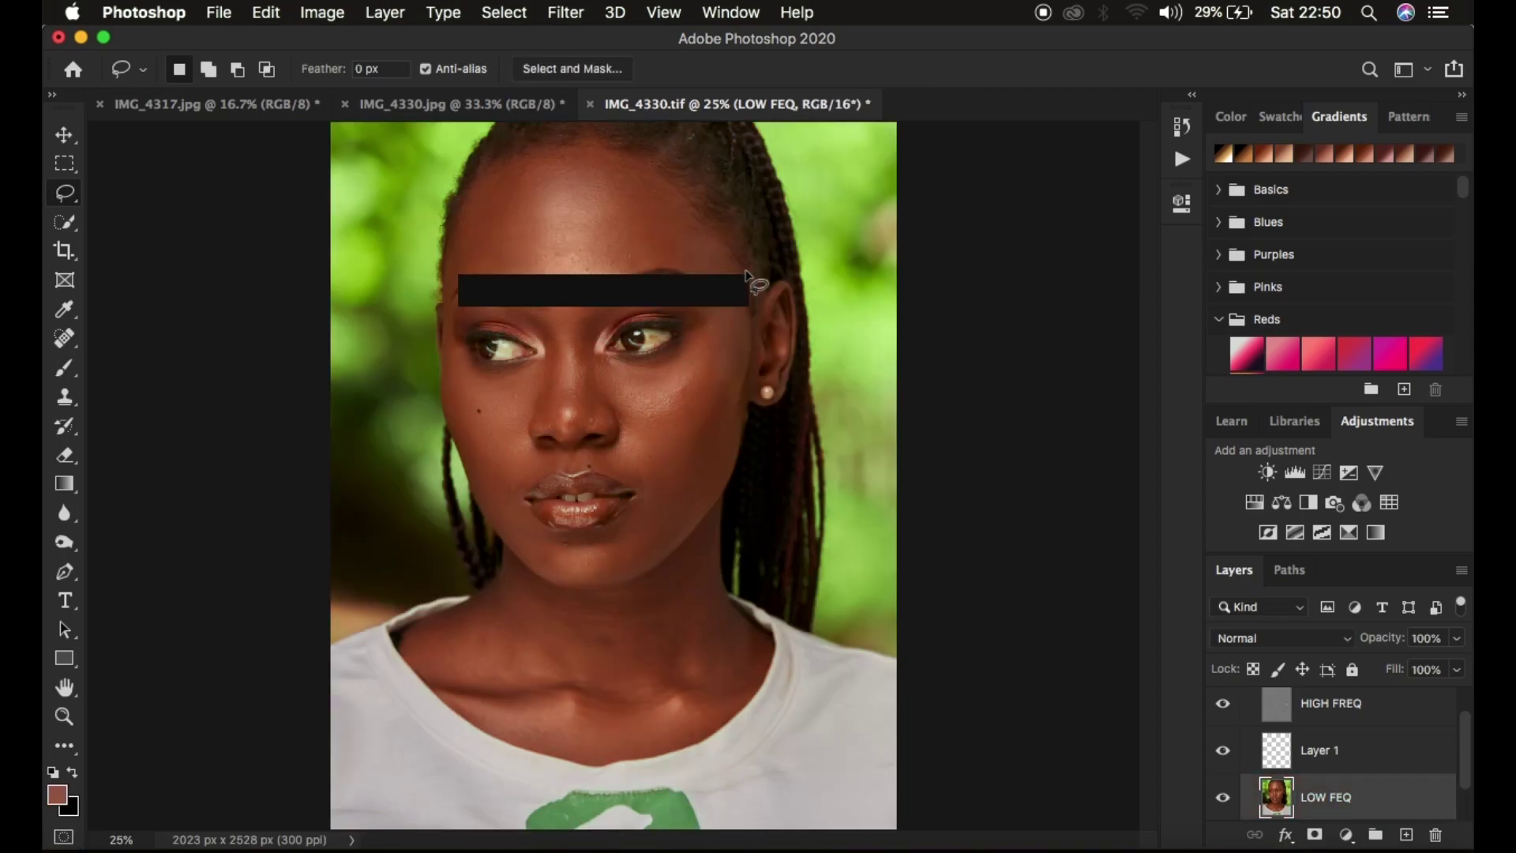
pyautogui.press('super+minus')
pyautogui.press('super+plus')
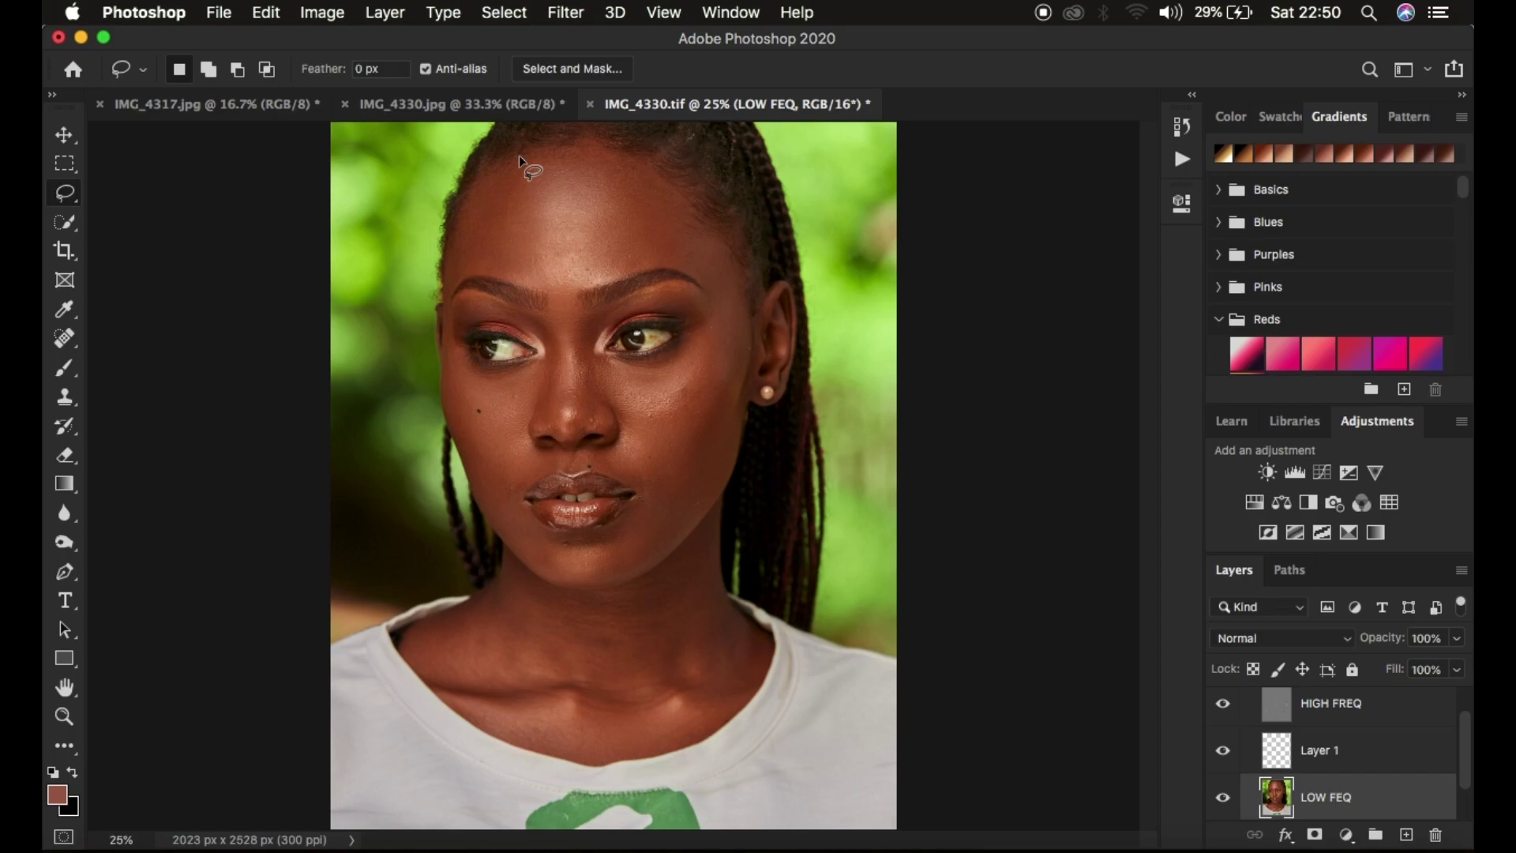
# Step: Outline the whole forehead with an unfeathered lasso selection, from the hairline down to the eyebrows
pyautogui.moveTo(561, 145)
pyautogui.mouseDown()
pyautogui.moveTo(477, 192)
pyautogui.moveTo(461, 248)
pyautogui.moveTo(477, 264)
pyautogui.moveTo(508, 286)
pyautogui.moveTo(682, 264)
pyautogui.mouseUp()
pyautogui.hotkey('ctrl', 'd')
pyautogui.moveTo(616, 139)
pyautogui.mouseDown()
pyautogui.moveTo(731, 259)
pyautogui.moveTo(712, 283)
pyautogui.moveTo(649, 271)
pyautogui.moveTo(554, 297)
pyautogui.moveTo(453, 270)
pyautogui.moveTo(481, 160)
pyautogui.mouseUp()
# Step: Apply a Gaussian Blur with a radius of 47.2 pixels to the forehead selection on the LOW FEQ layer
pyautogui.click(565, 13)
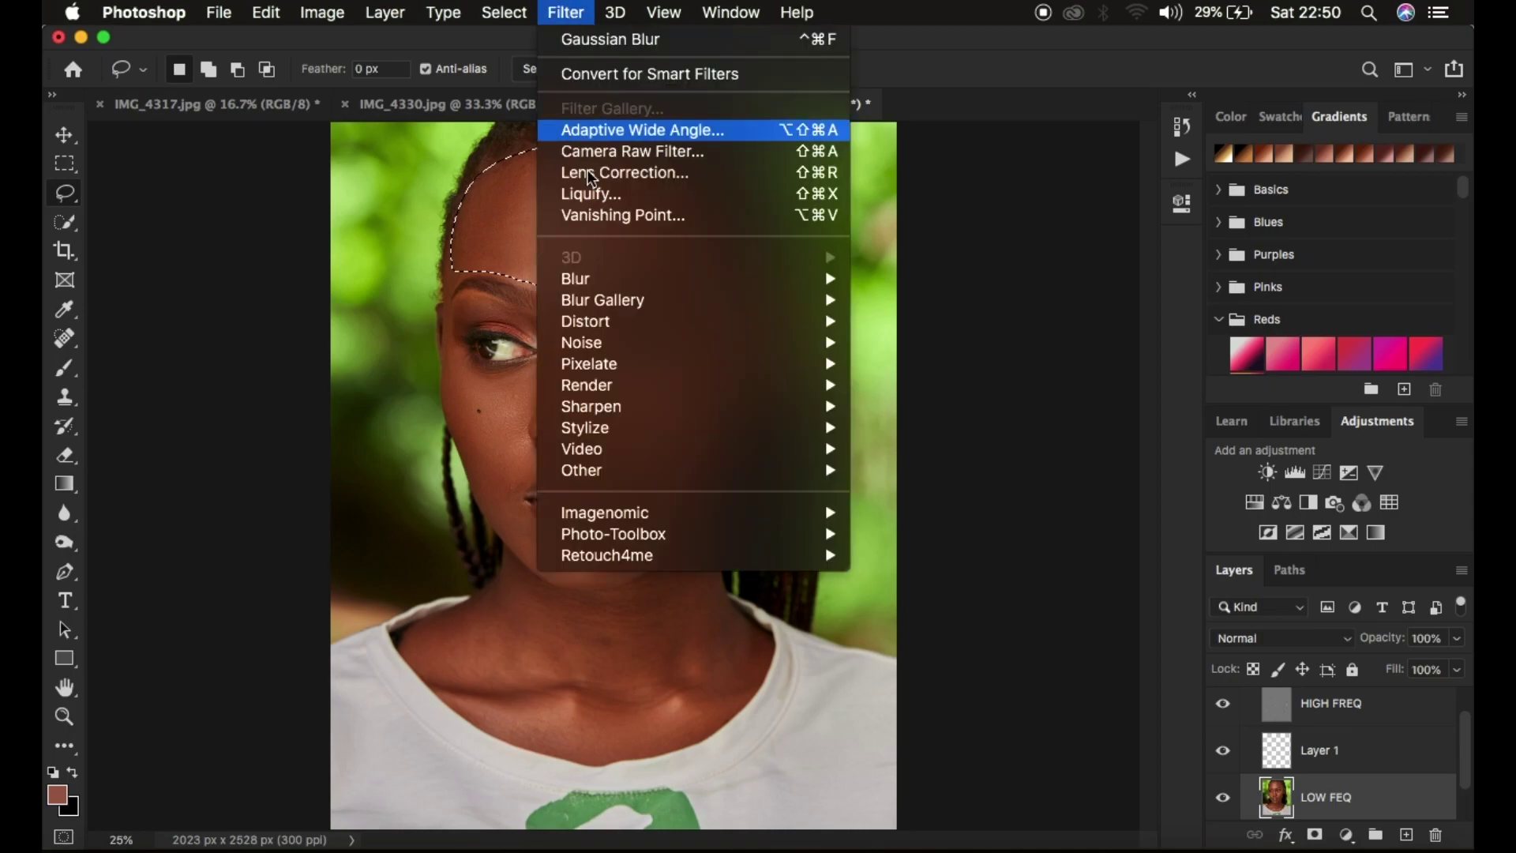
pyautogui.moveTo(782, 280)
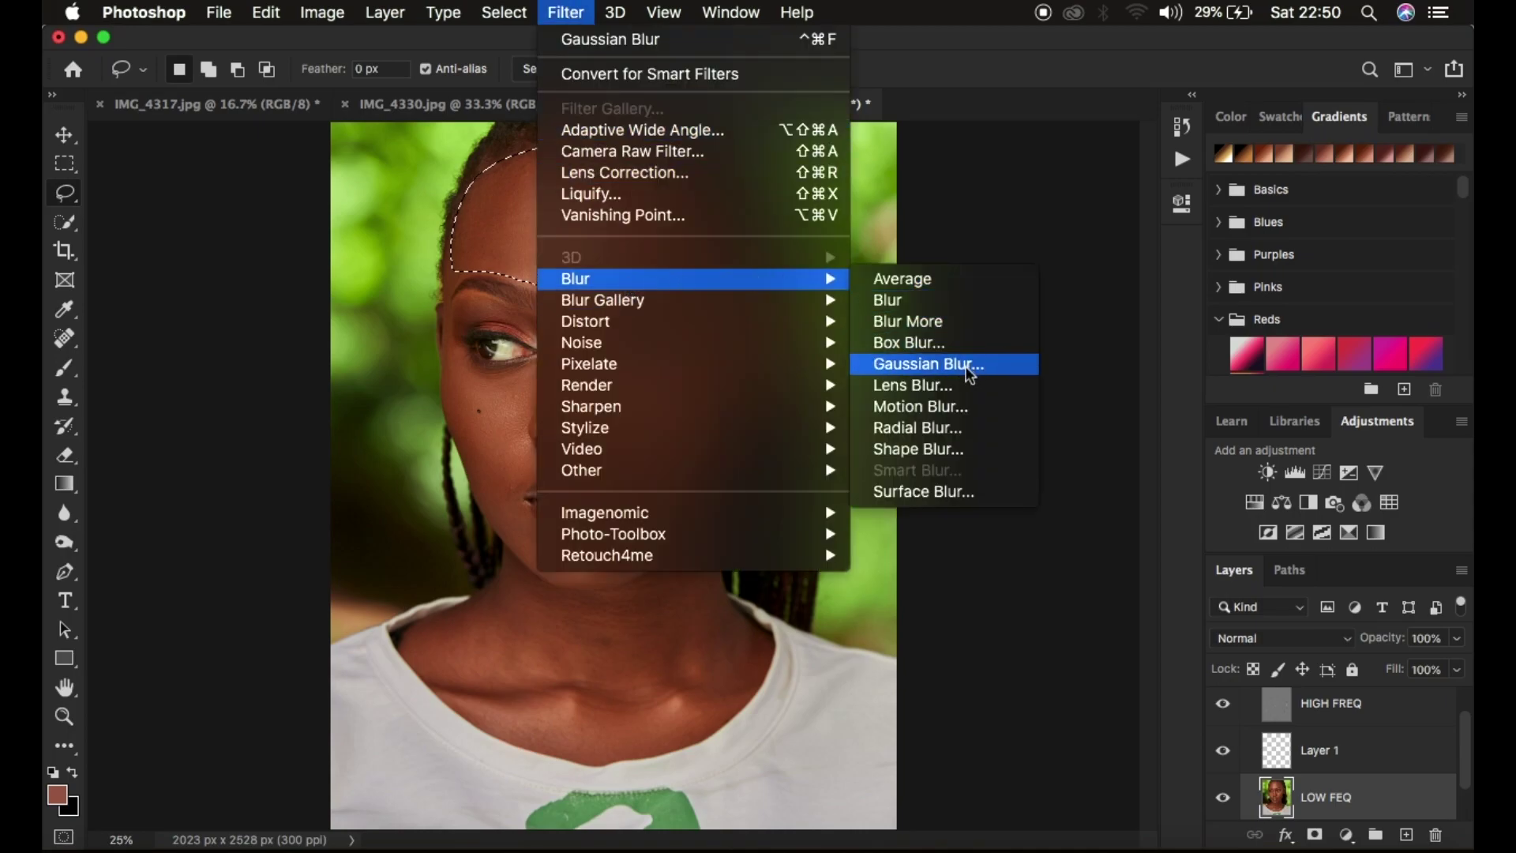
pyautogui.click(967, 365)
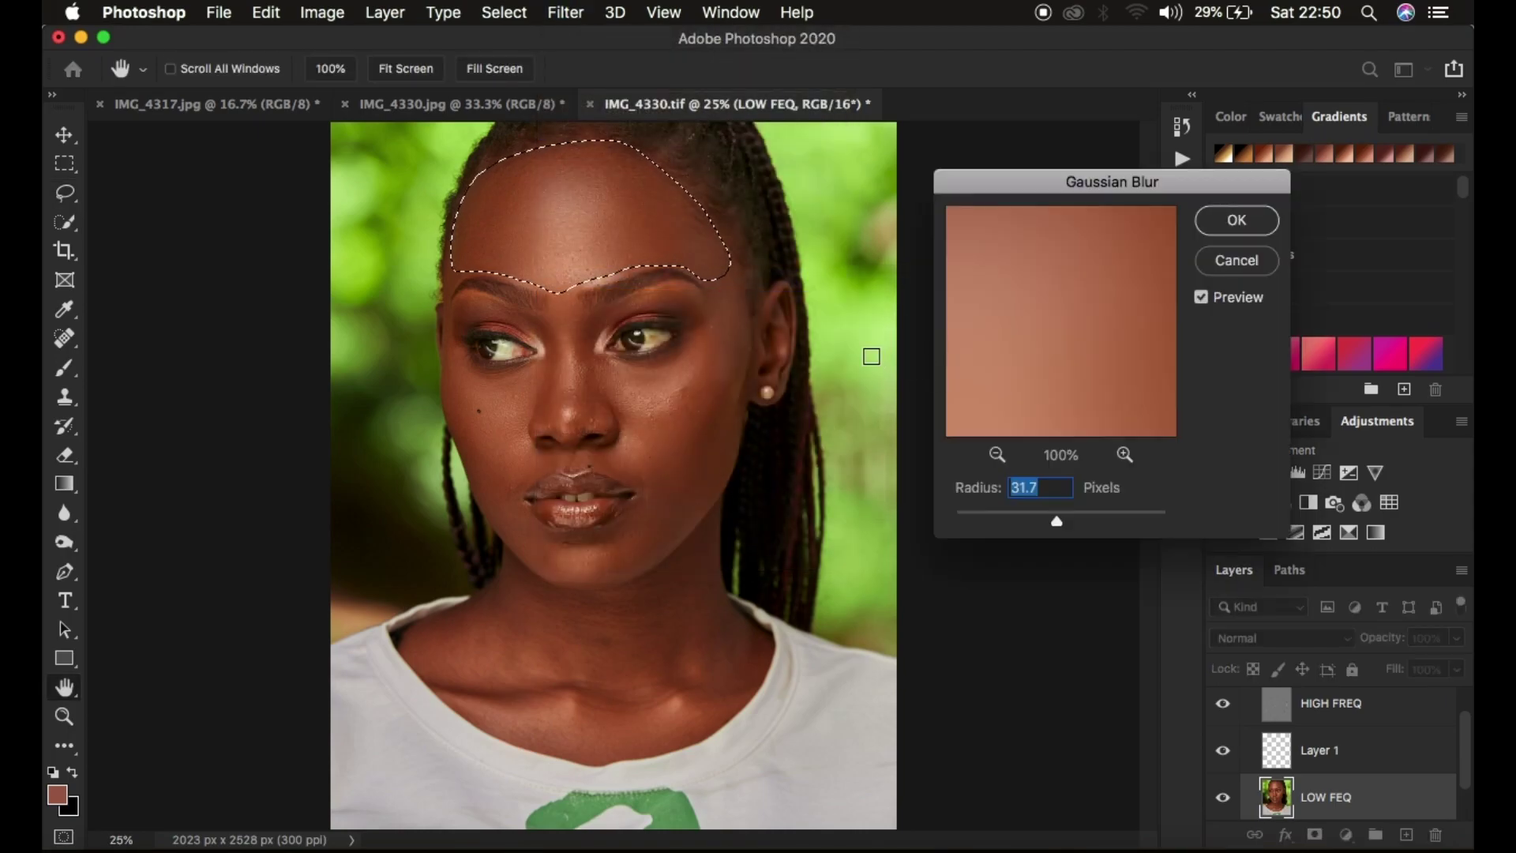
pyautogui.click(1060, 523)
pyautogui.moveTo(1063, 527); pyautogui.dragTo(1073, 525)
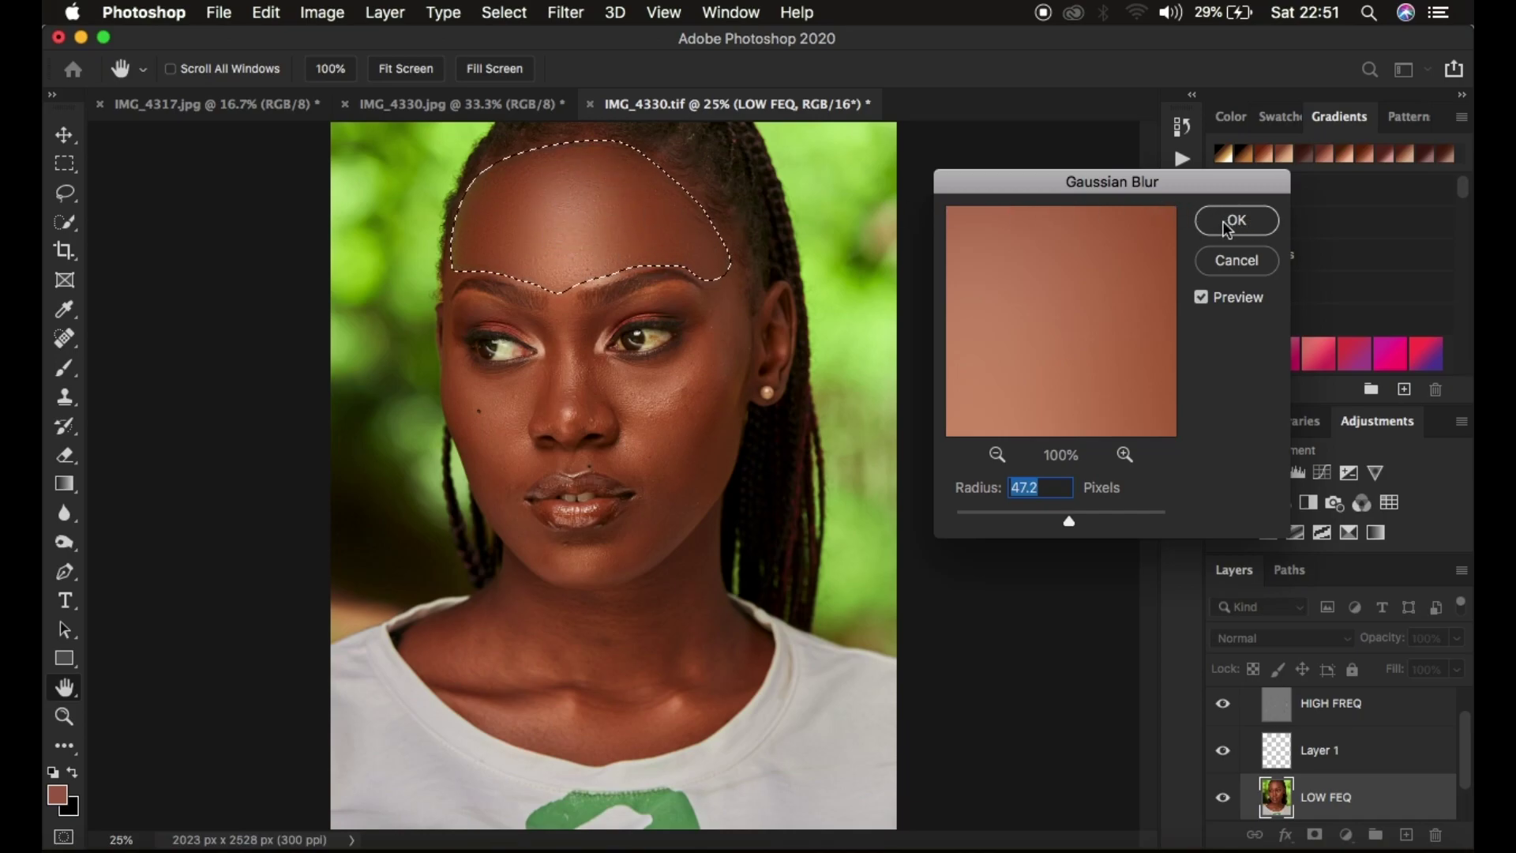
pyautogui.click(1251, 223)
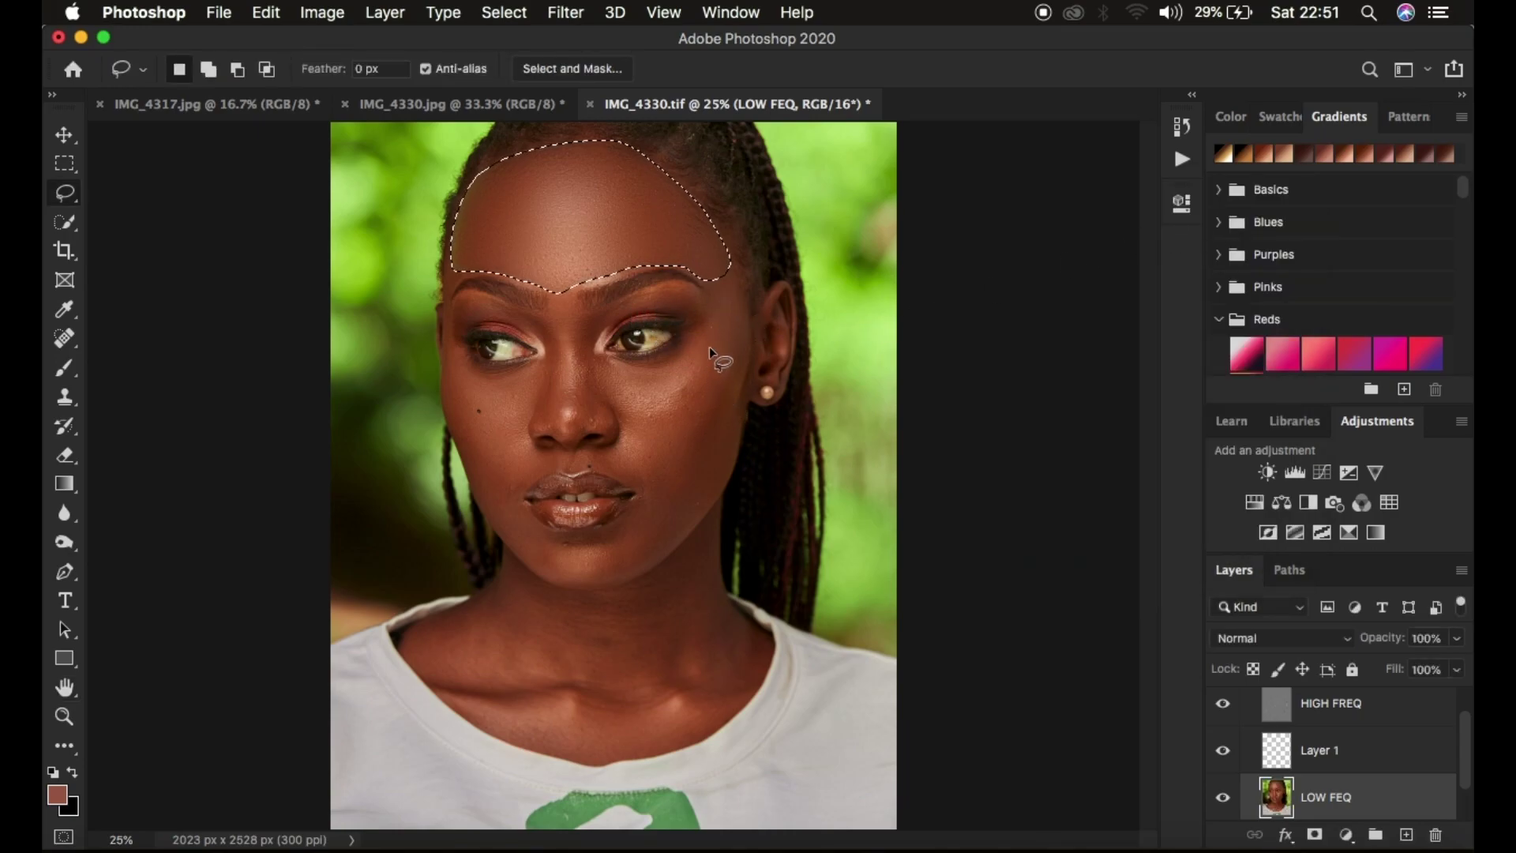
# Step: Clear the selection and examine the edges of the blurred forehead area up close
pyautogui.click(731, 329)
pyautogui.press('super+equal')
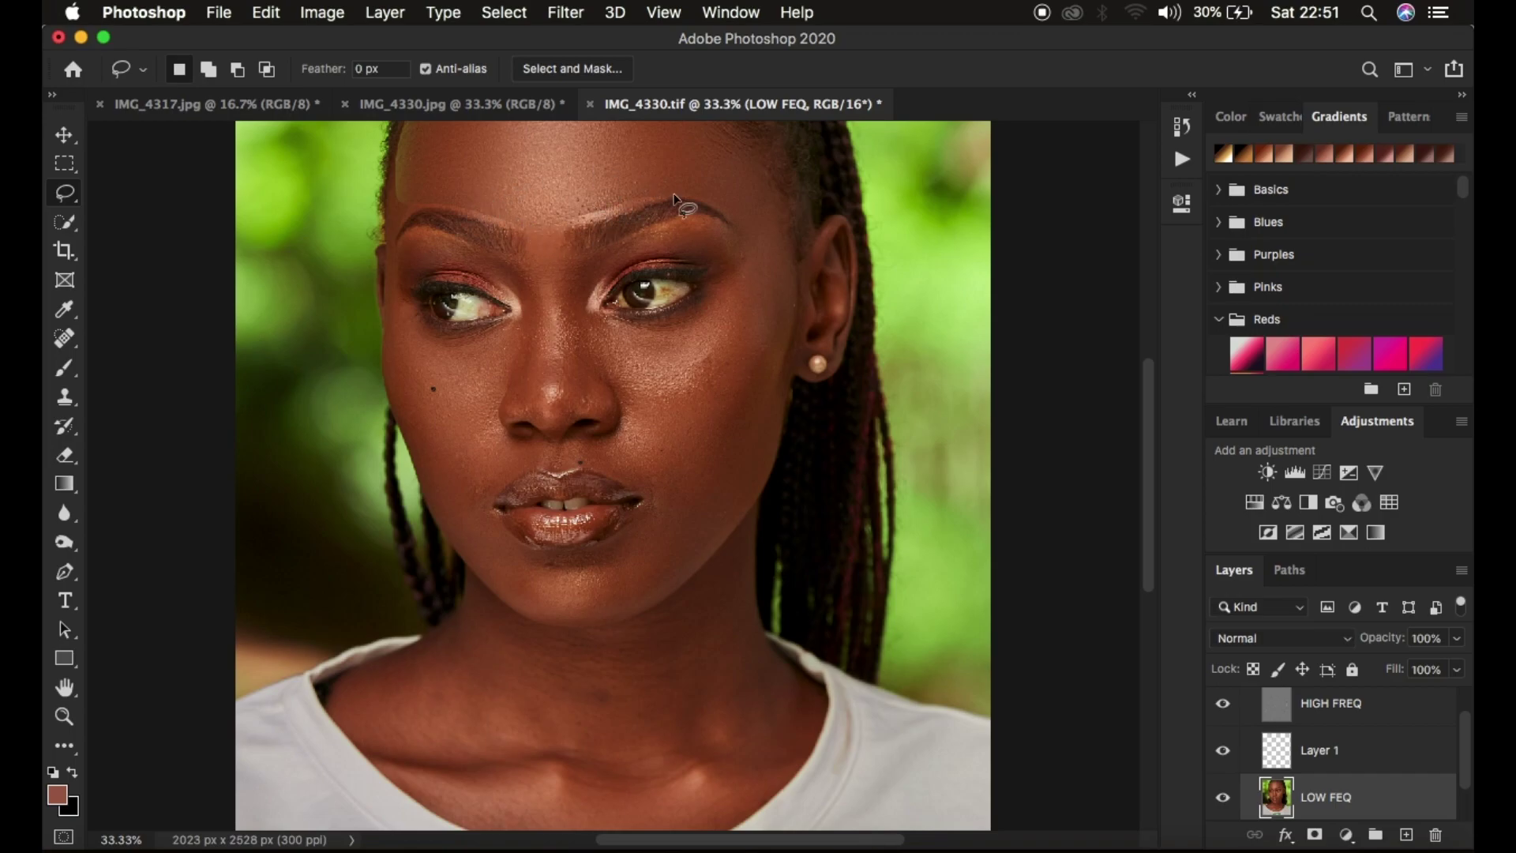
pyautogui.scroll(3, 675, 197)
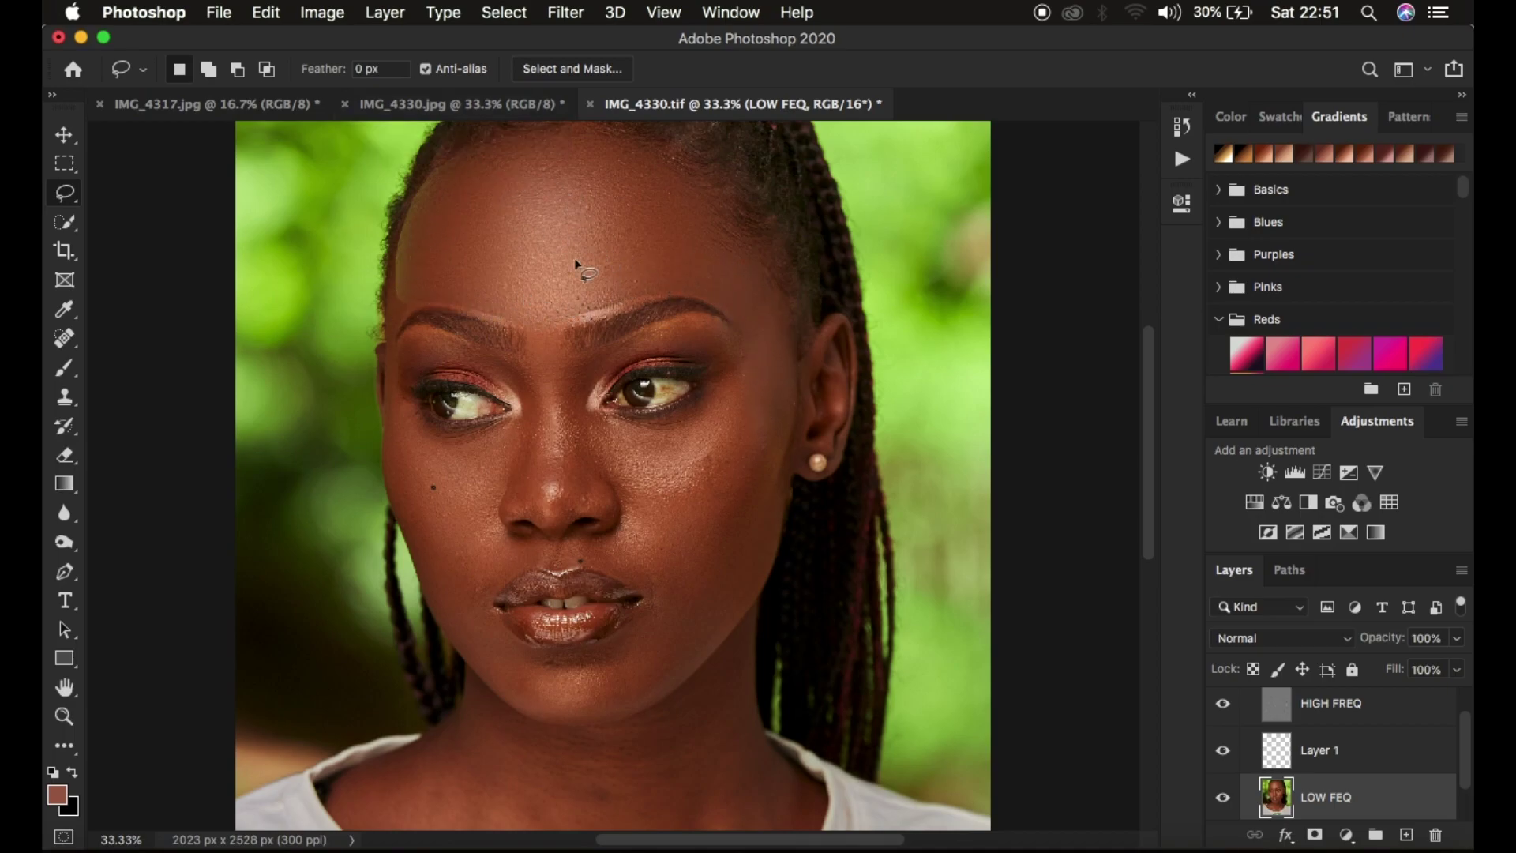
# Step: Undo the forehead blur and the unfeathered selection it was applied to
pyautogui.press('super+z')
pyautogui.press('super+z')
pyautogui.press('super+z')
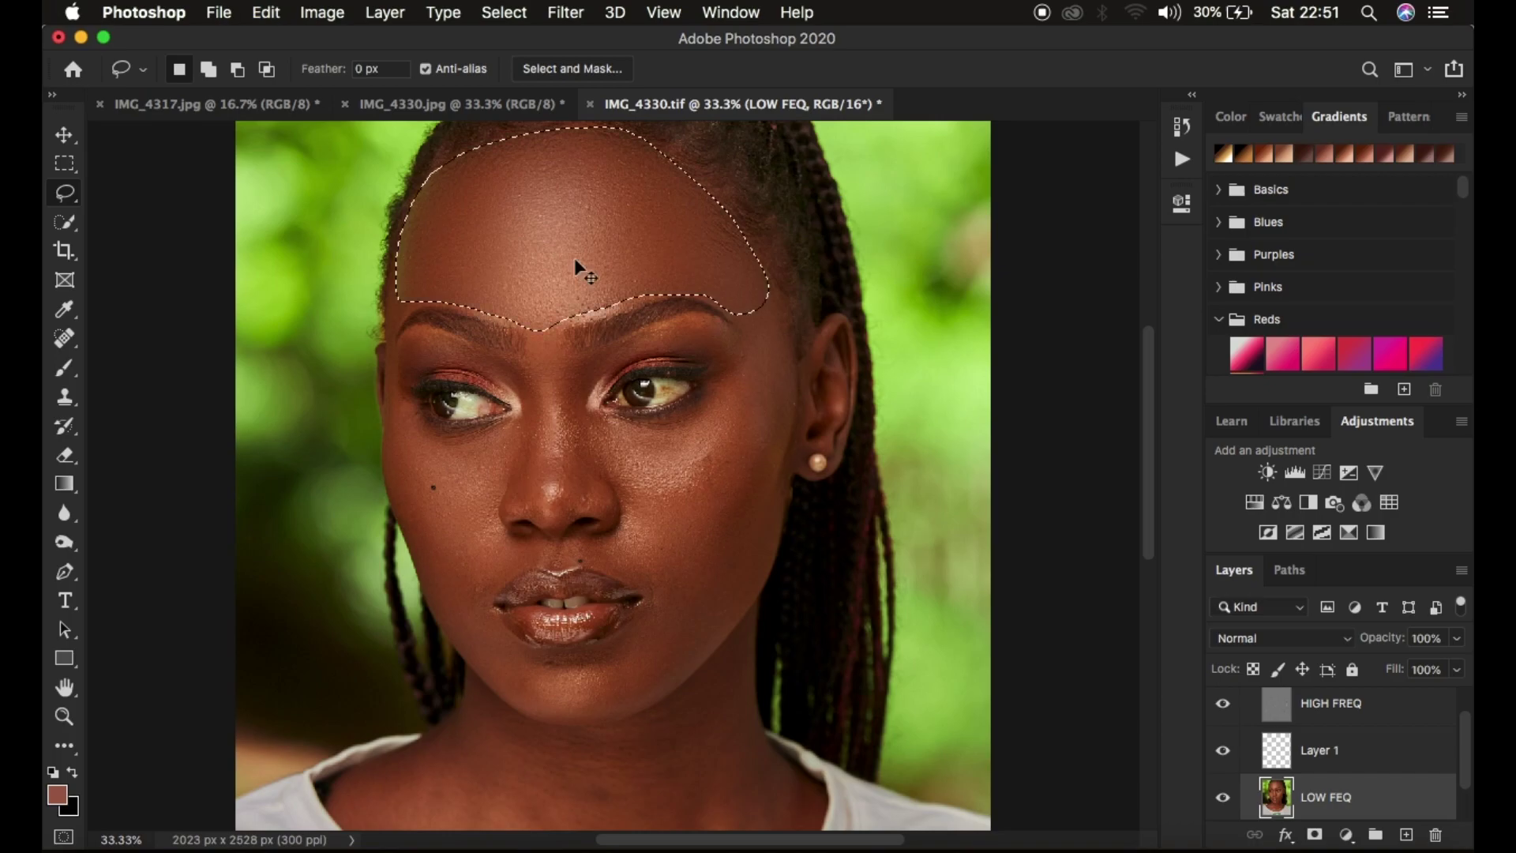
pyautogui.press('super+z')
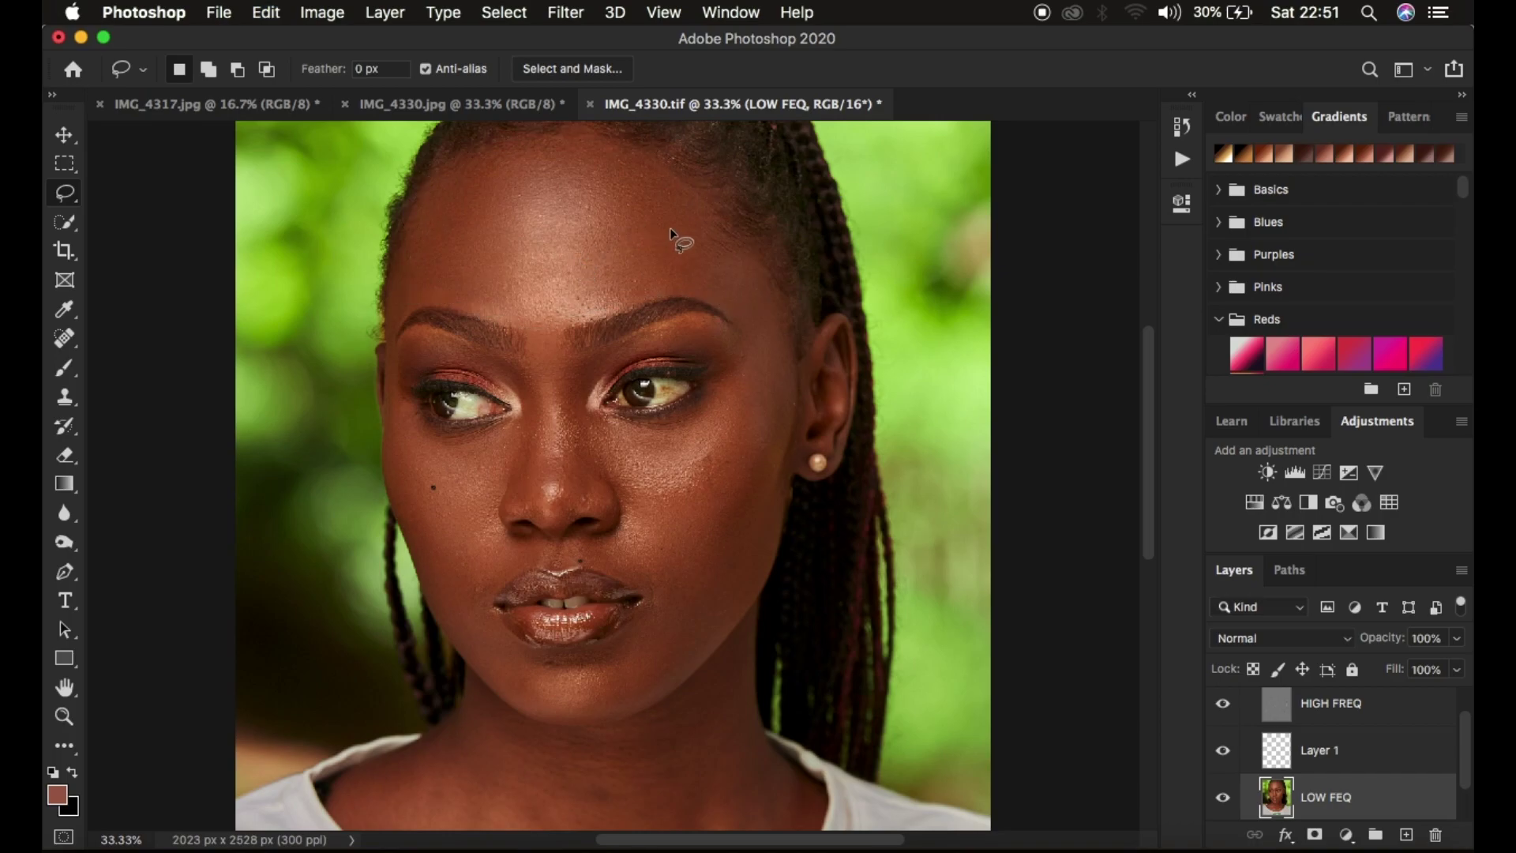
# Step: Set the Lasso feather to 20 px and outline the central forehead down to between the eyebrows
pyautogui.click(365, 69)
pyautogui.write('20')
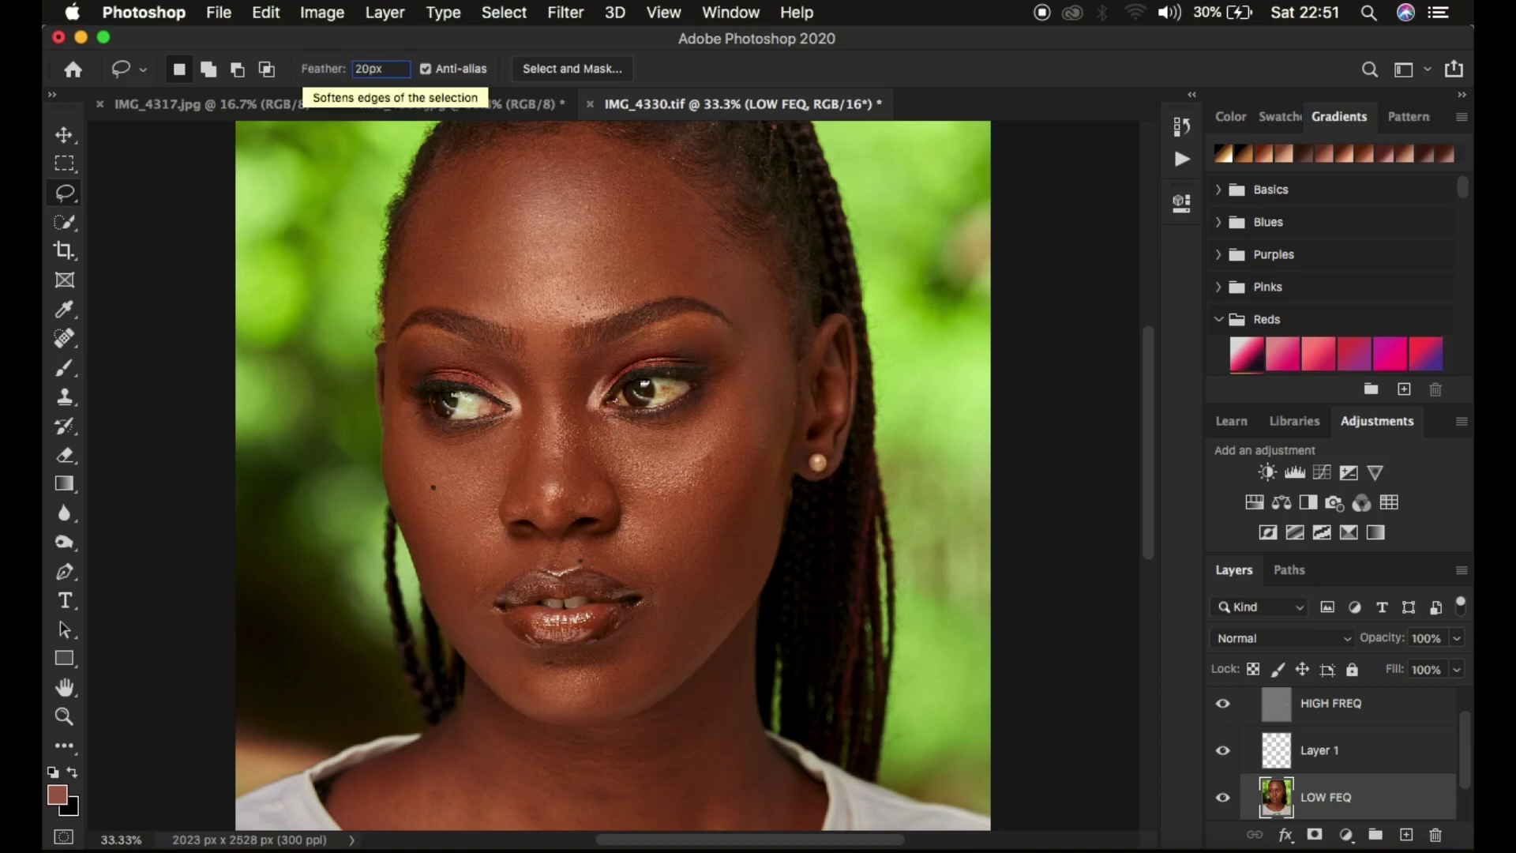
pyautogui.moveTo(525, 167)
pyautogui.mouseDown()
pyautogui.moveTo(448, 208)
pyautogui.moveTo(449, 278)
pyautogui.moveTo(598, 304)
pyautogui.moveTo(654, 215)
pyautogui.moveTo(559, 183)
pyautogui.mouseUp()
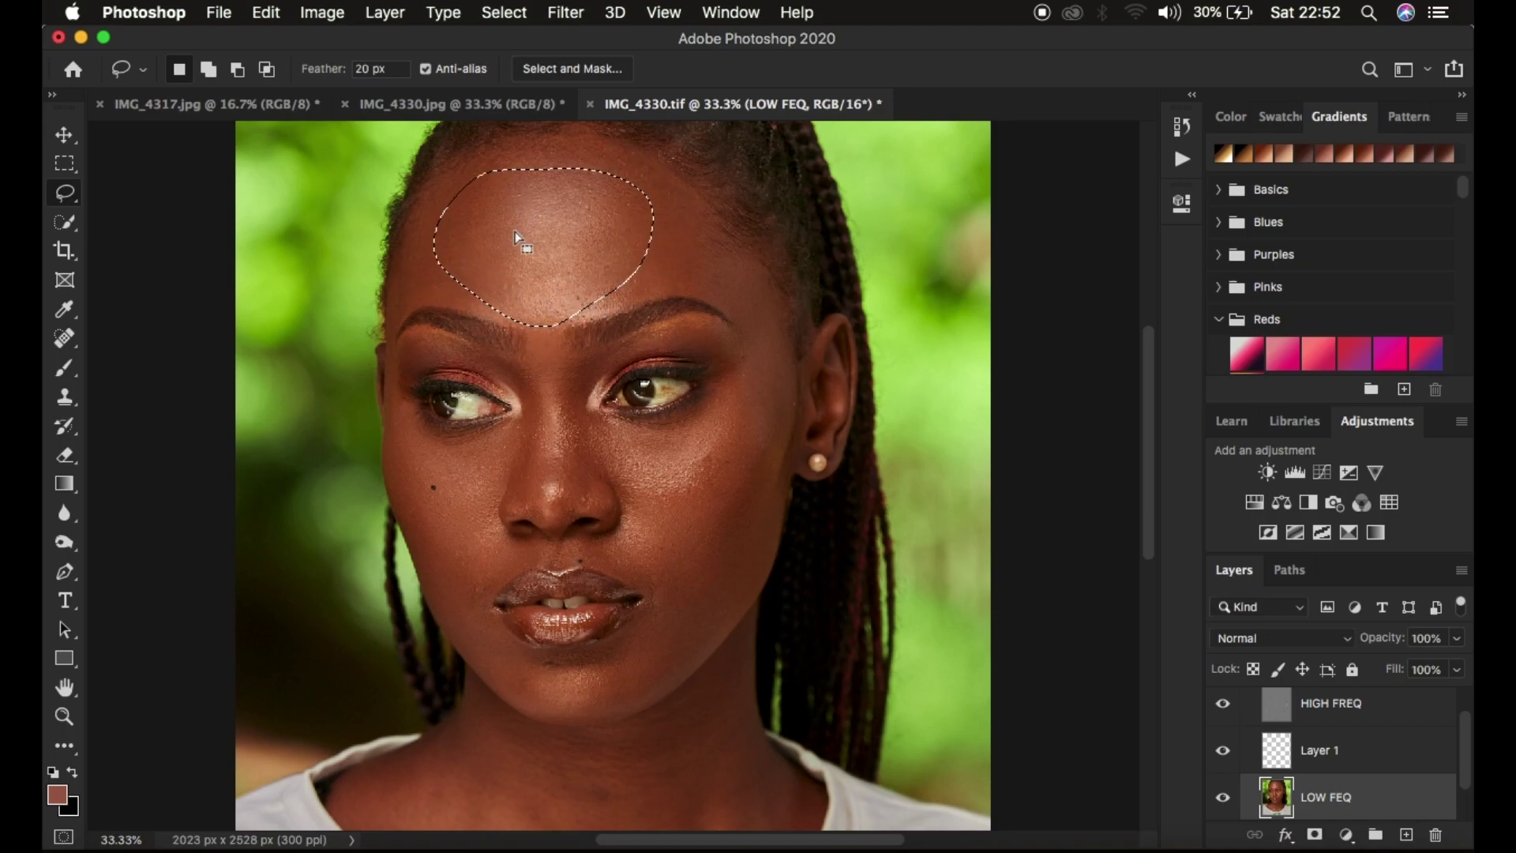
# Step: Preview the feathered forehead selection's soft edge as a Quick Mask overlay and clear the selection
pyautogui.press('q')
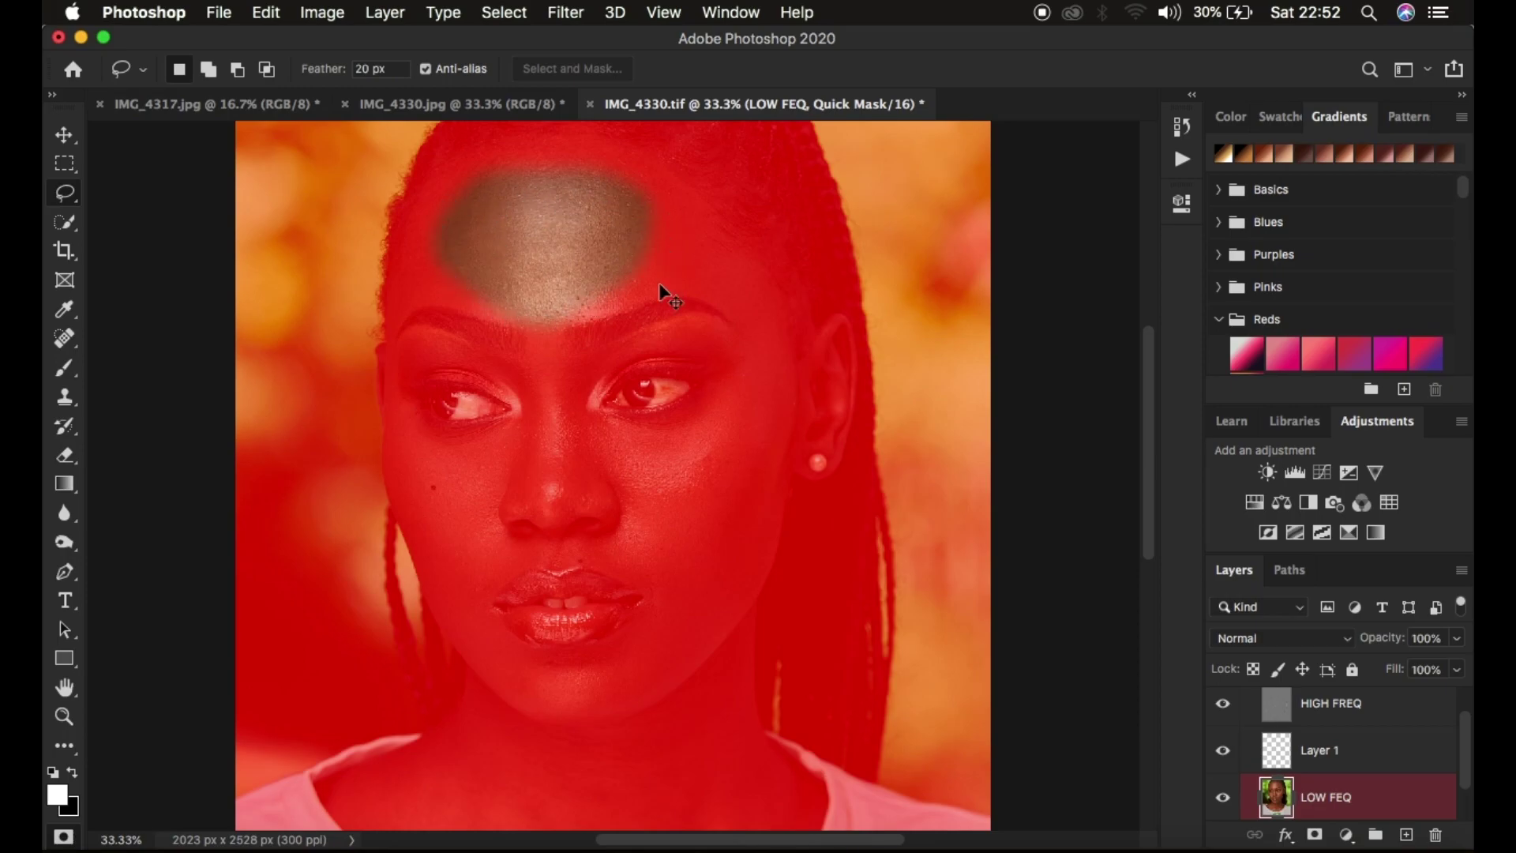
pyautogui.press('q')
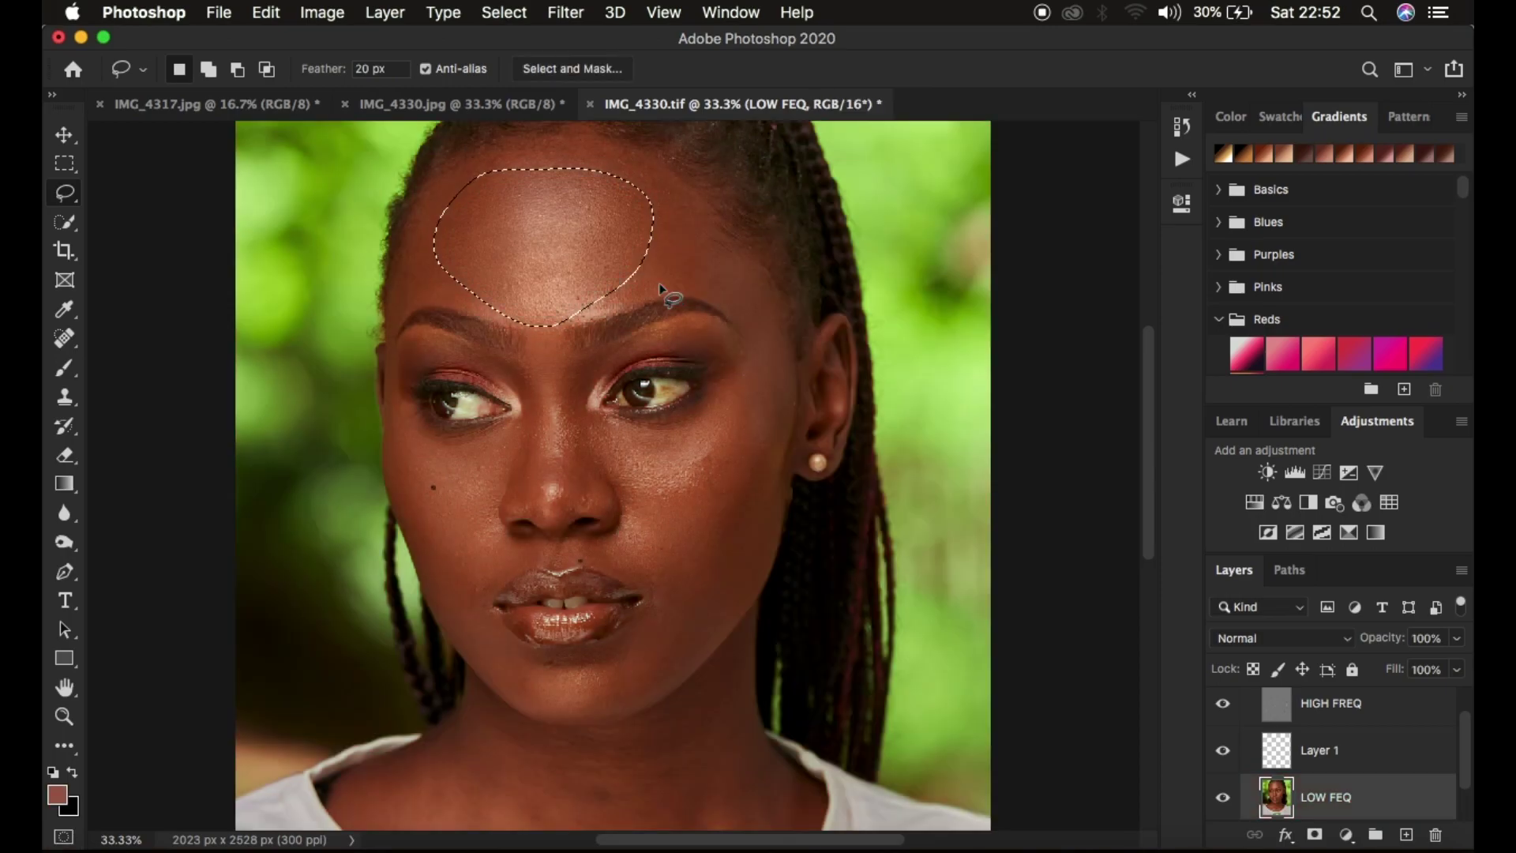
pyautogui.press('super+minus')
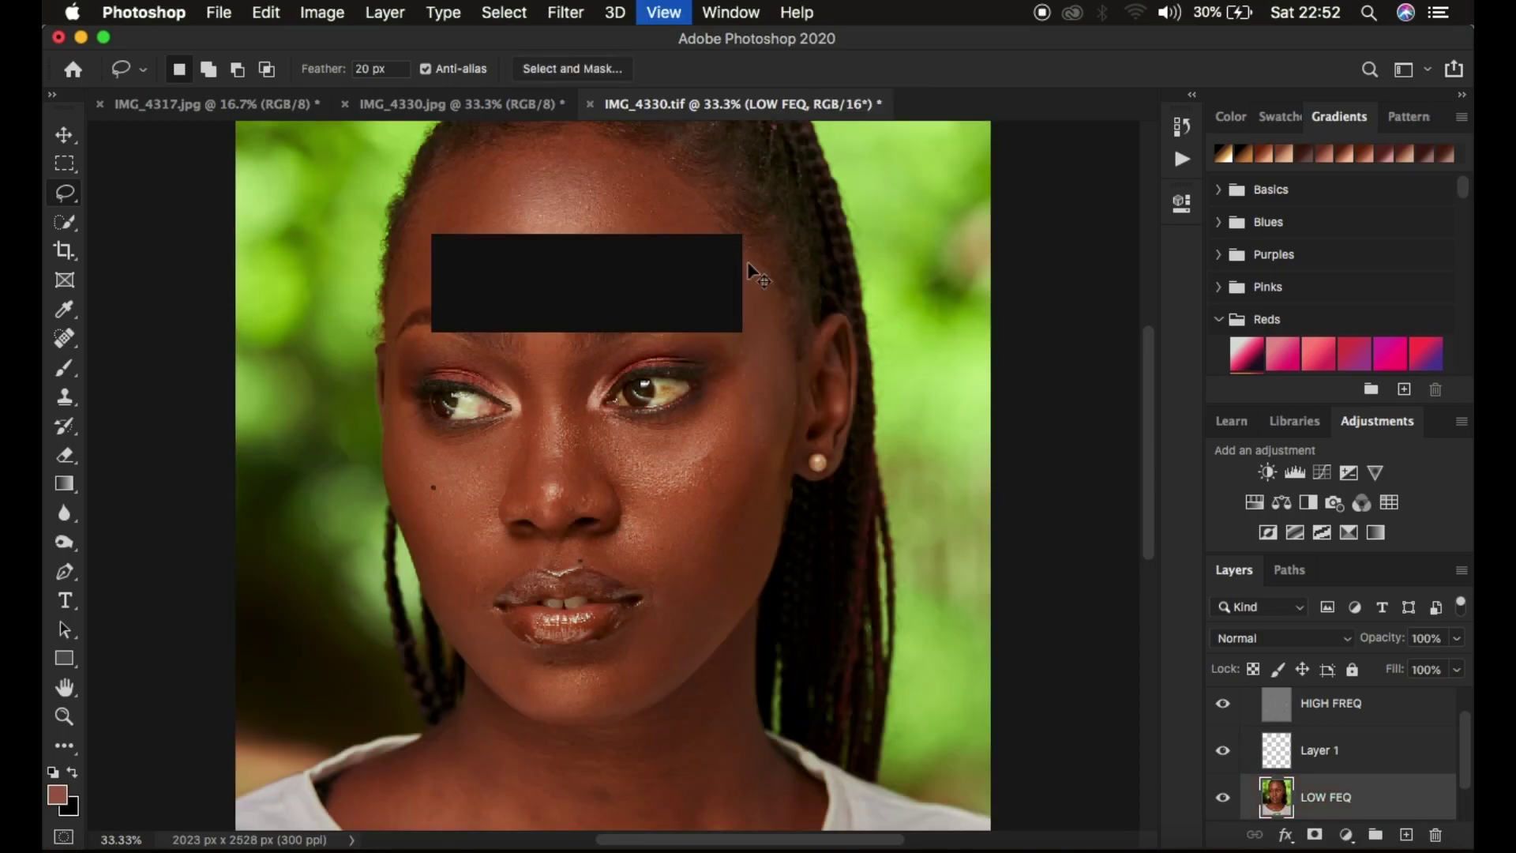
pyautogui.press('super+plus')
pyautogui.press('super+minus')
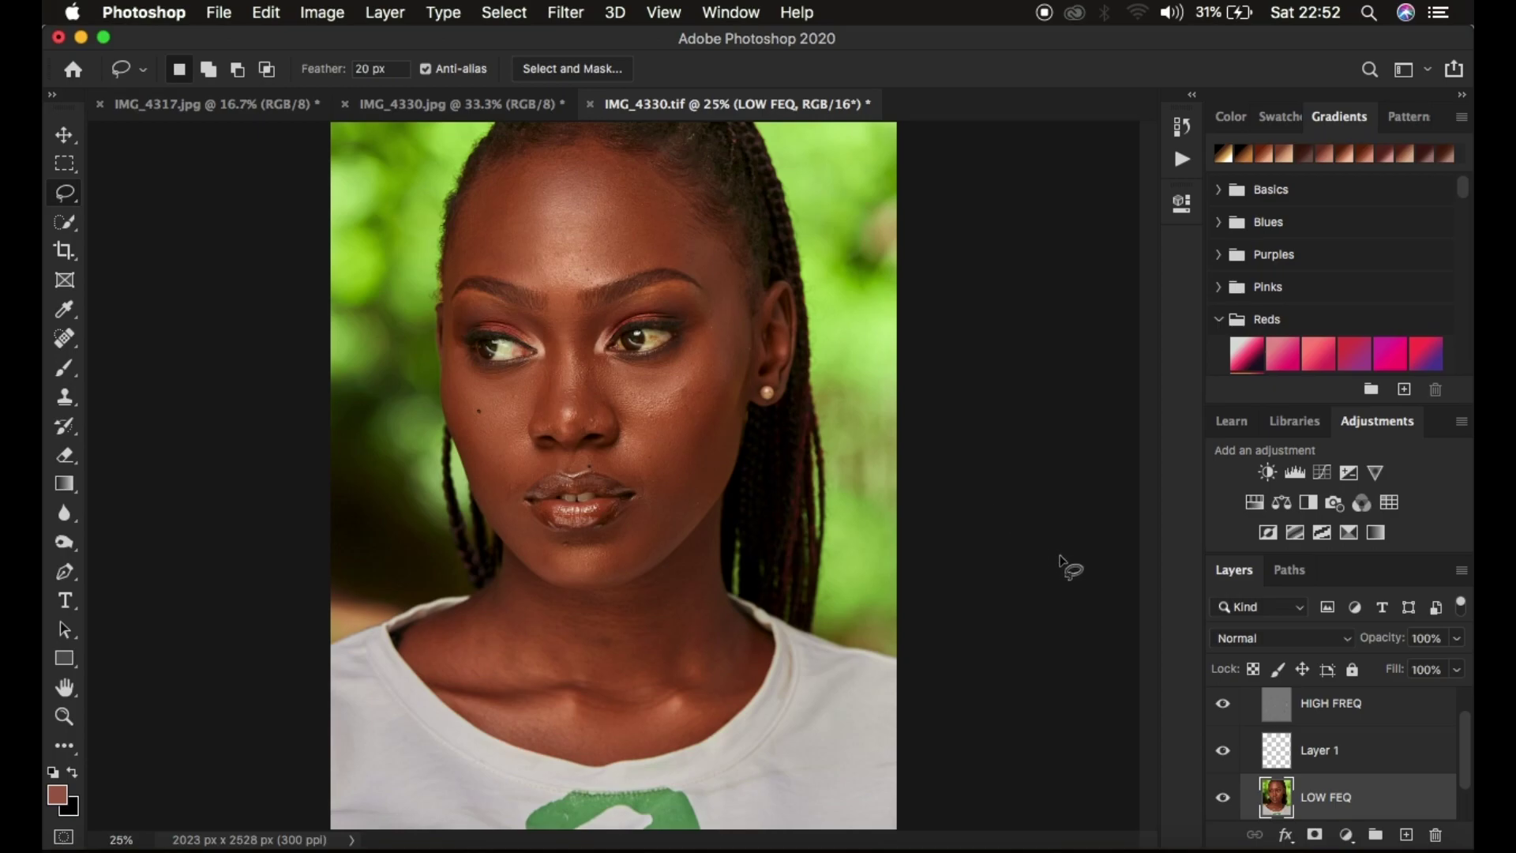
# Step: Hide the HIGH FREQ layer and outline the forehead between the hairline and eyebrows with the feathered lasso
pyautogui.click(1223, 707)
pyautogui.click(1223, 707)
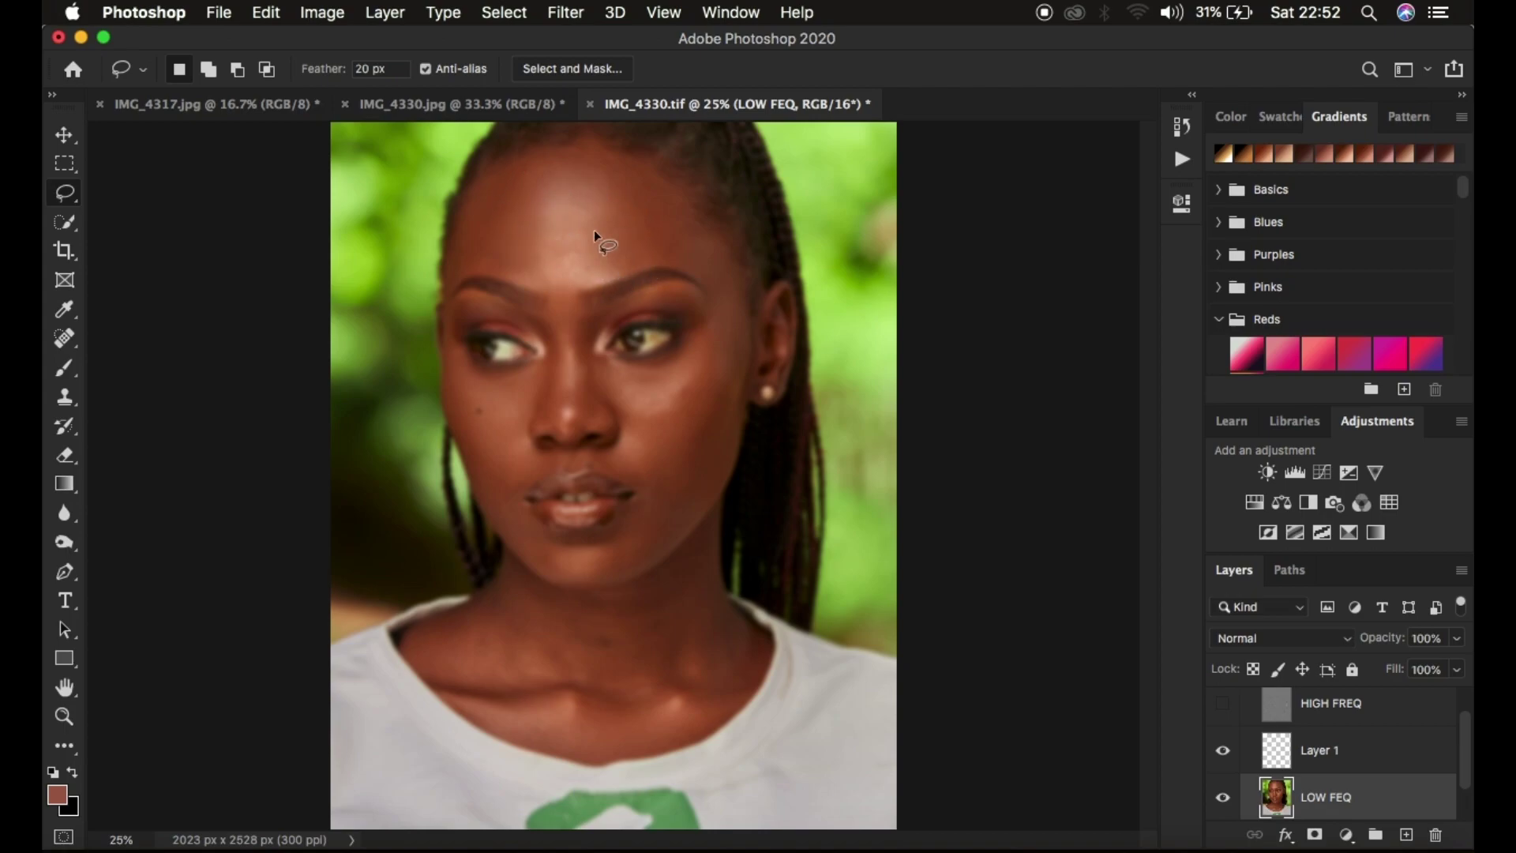
pyautogui.moveTo(500, 168)
pyautogui.mouseDown()
pyautogui.moveTo(575, 148)
pyautogui.moveTo(630, 159)
pyautogui.moveTo(708, 253)
pyautogui.moveTo(567, 291)
pyautogui.moveTo(519, 281)
pyautogui.moveTo(462, 246)
pyautogui.moveTo(483, 181)
pyautogui.mouseUp()
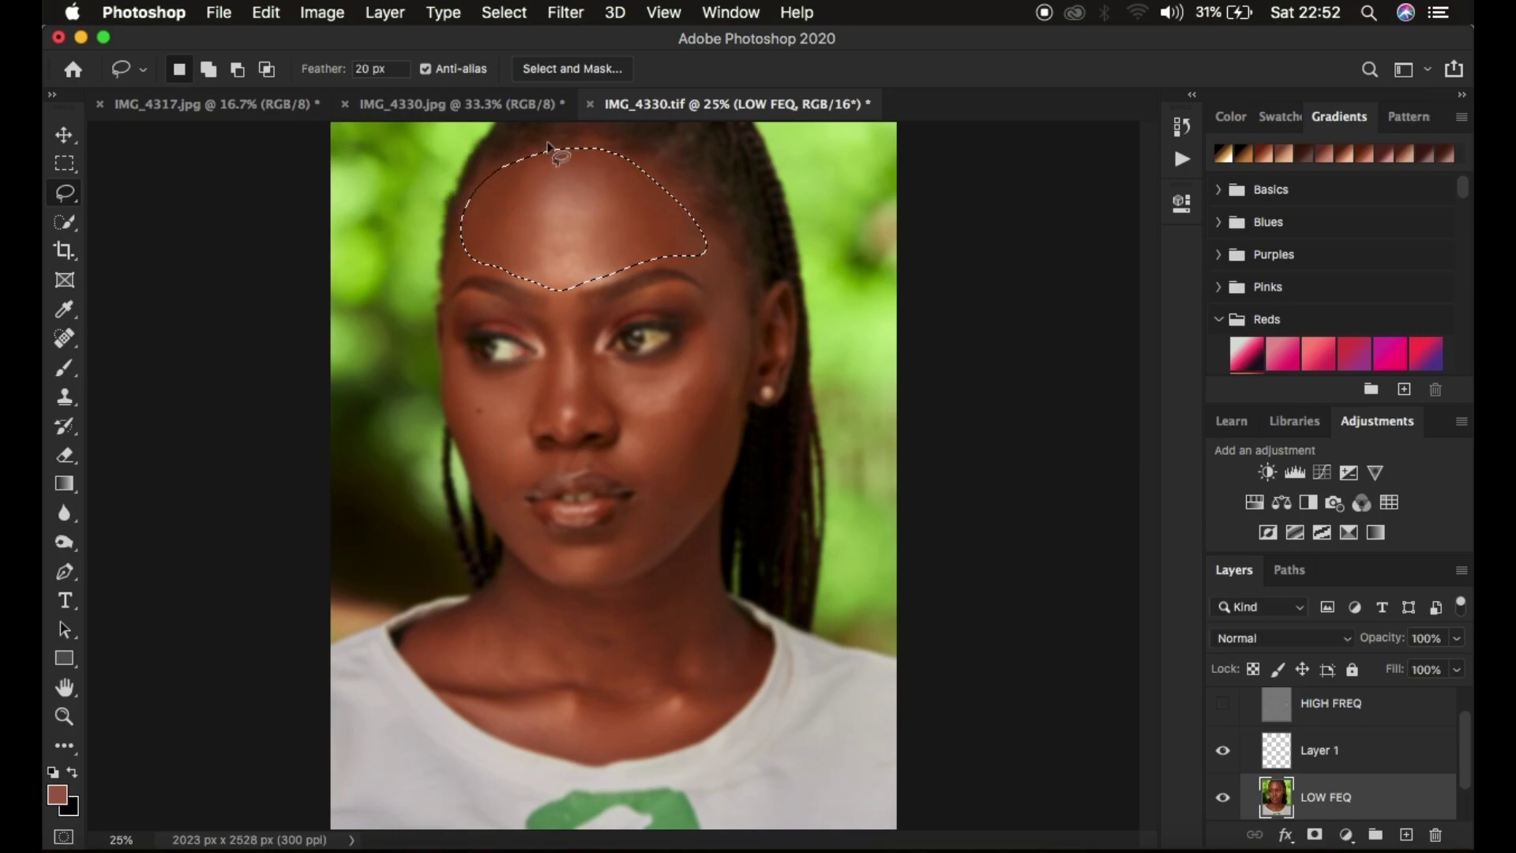
# Step: Try a Gaussian Blur with a radius of 23.3 pixels on the feathered forehead selection and cancel it
pyautogui.click(565, 11)
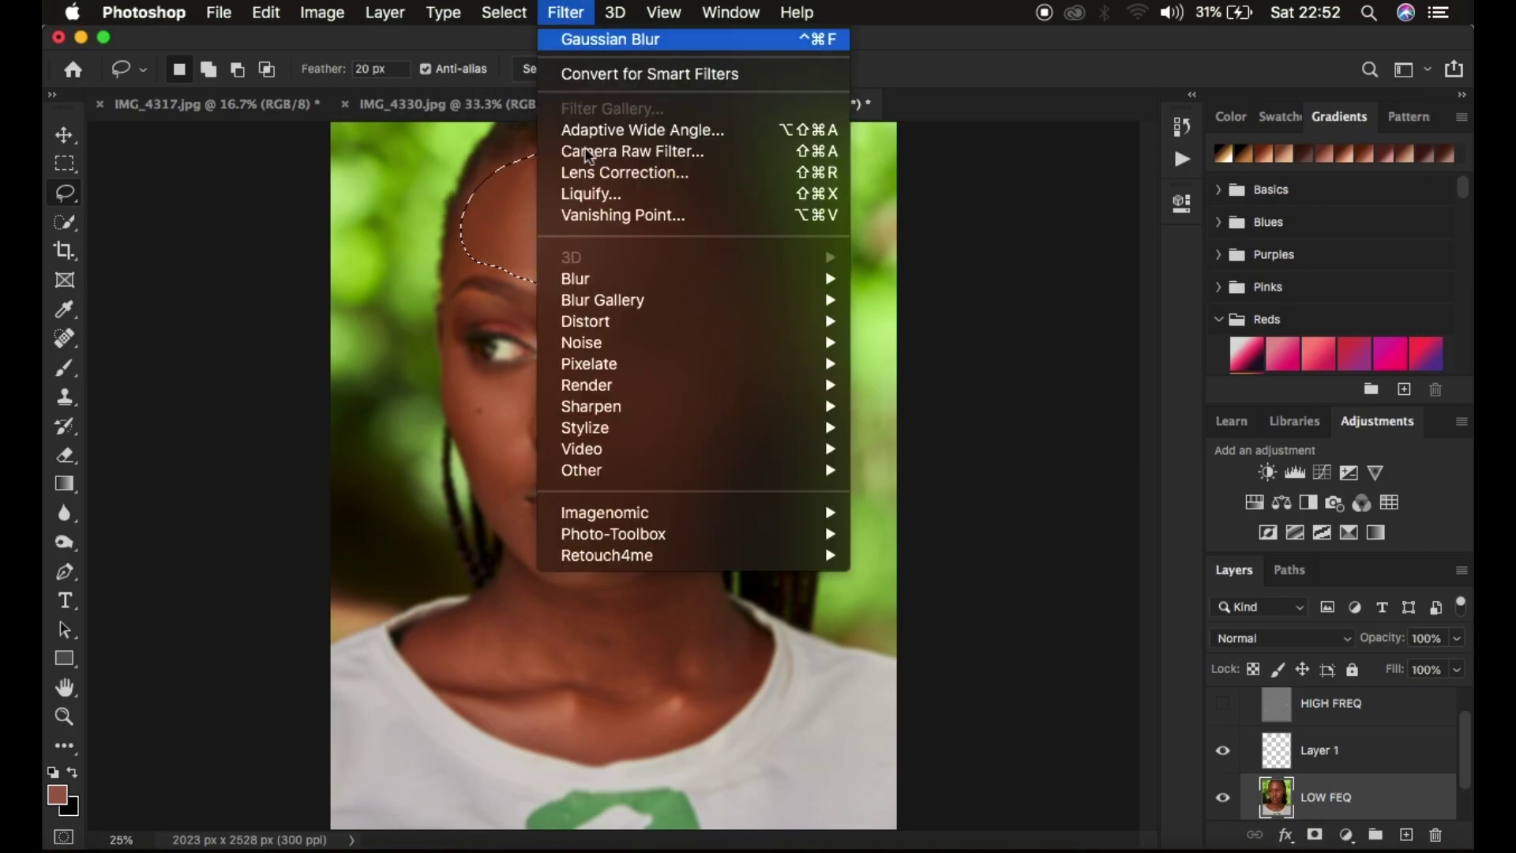
pyautogui.moveTo(637, 286)
pyautogui.click(933, 377)
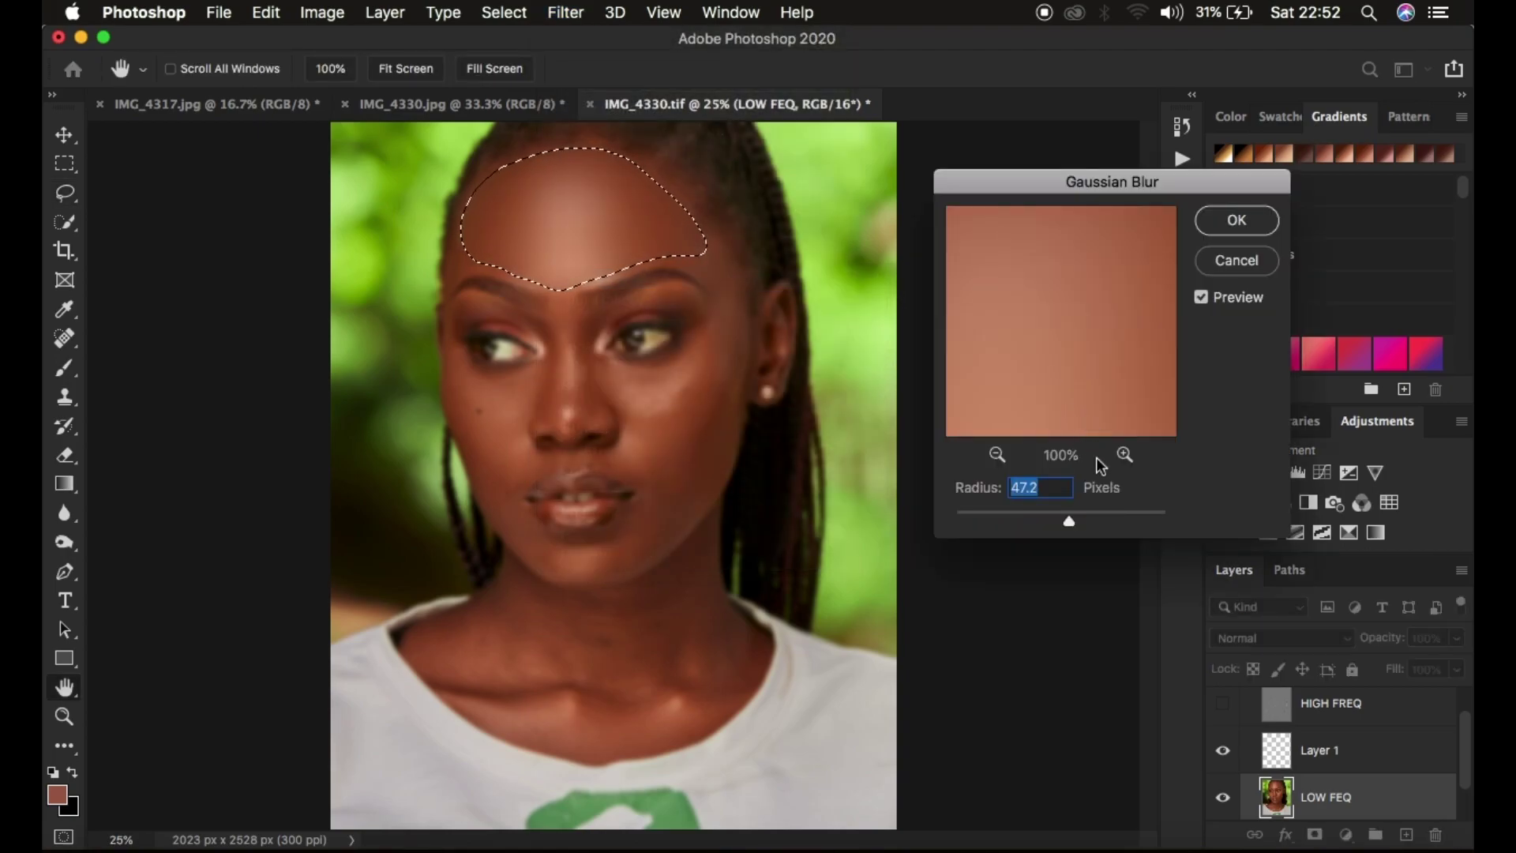
pyautogui.moveTo(1069, 521)
pyautogui.mouseDown()
pyautogui.moveTo(1030, 525)
pyautogui.moveTo(1051, 523)
pyautogui.mouseUp()
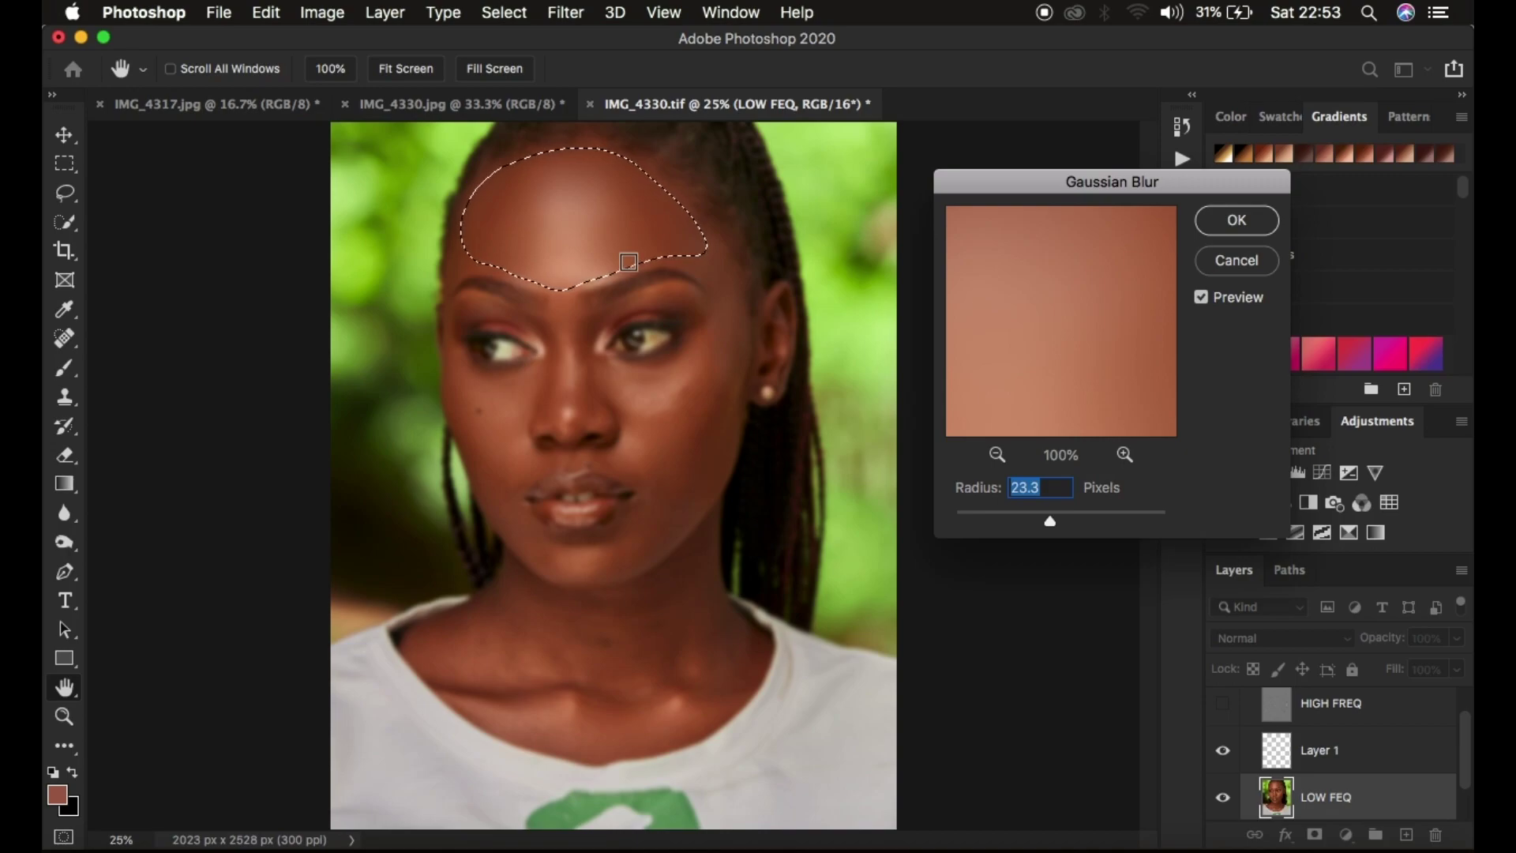
pyautogui.click(1237, 261)
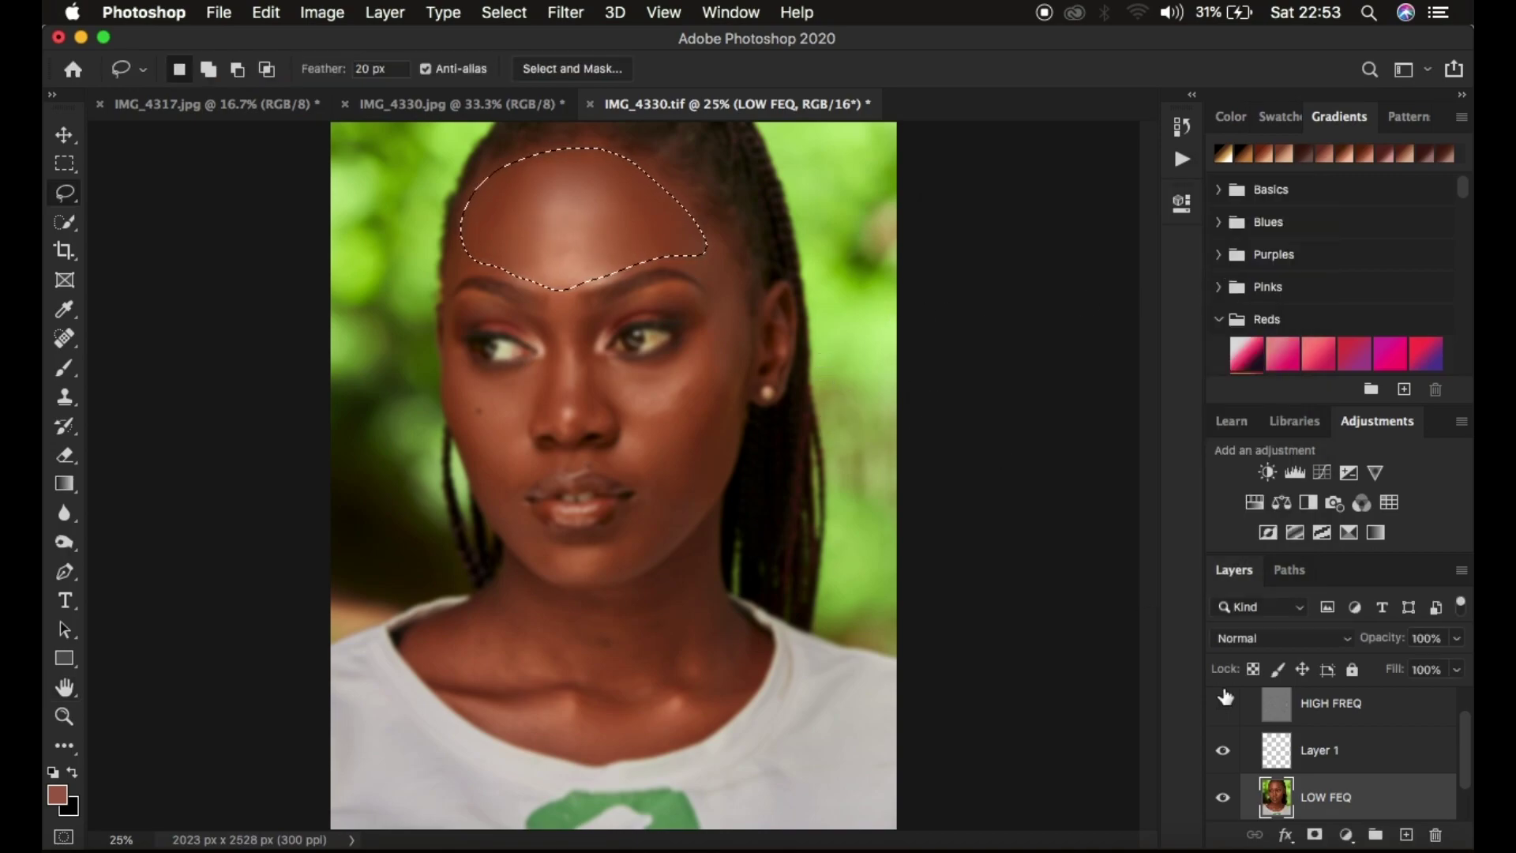
# Step: Show the HIGH FREQ layer again and replace the forehead selection with a feathered lasso outline around the neck
pyautogui.click(1223, 708)
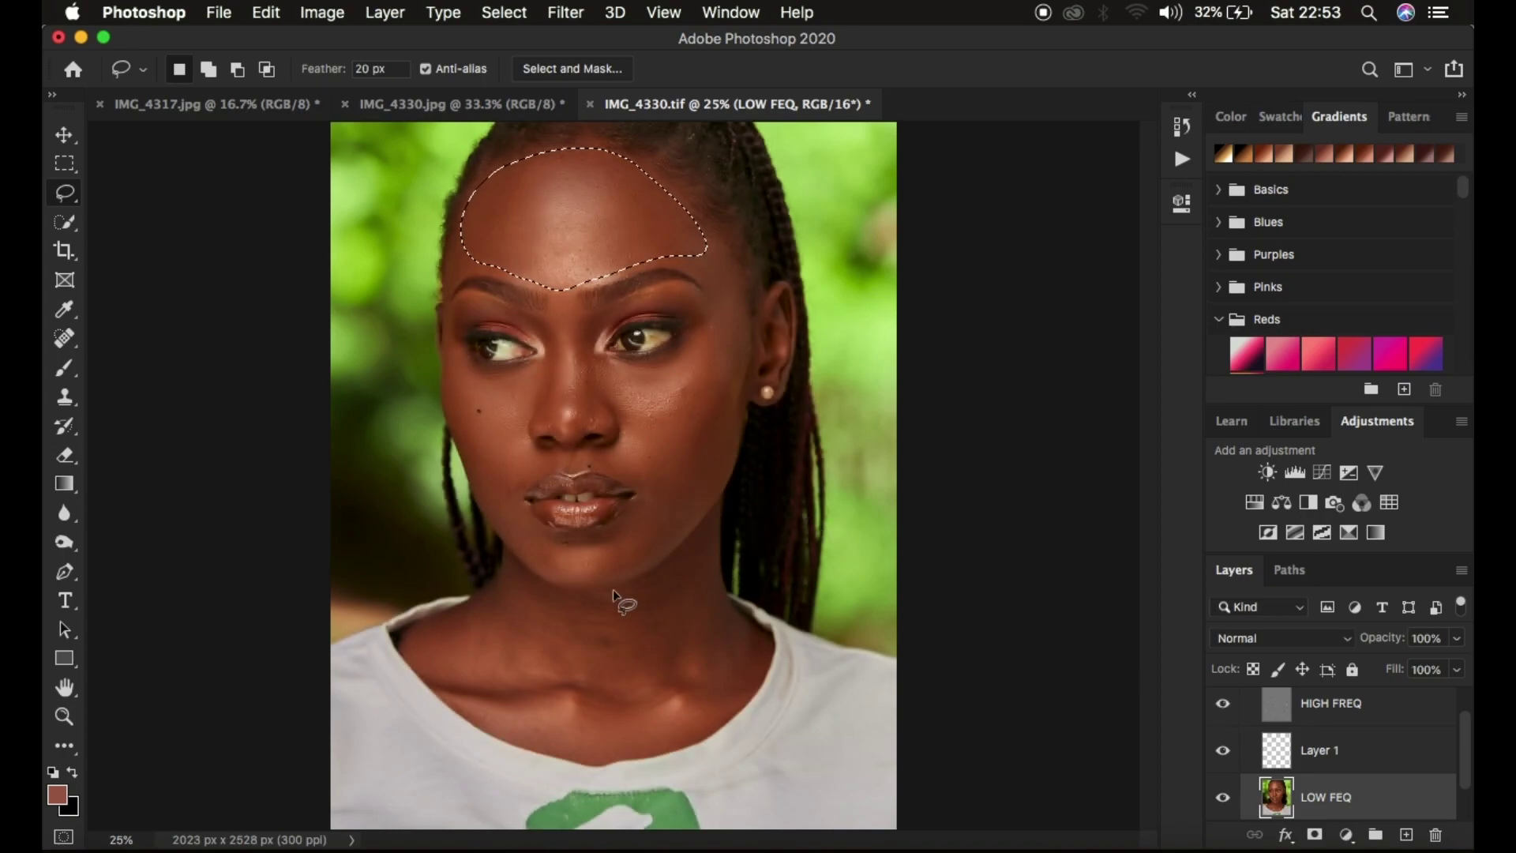
pyautogui.click(816, 360)
pyautogui.moveTo(506, 576)
pyautogui.mouseDown()
pyautogui.moveTo(427, 652)
pyautogui.moveTo(480, 672)
pyautogui.moveTo(513, 708)
pyautogui.mouseUp()
pyautogui.moveTo(704, 619)
pyautogui.mouseDown()
pyautogui.moveTo(677, 599)
pyautogui.moveTo(511, 581)
pyautogui.mouseUp()
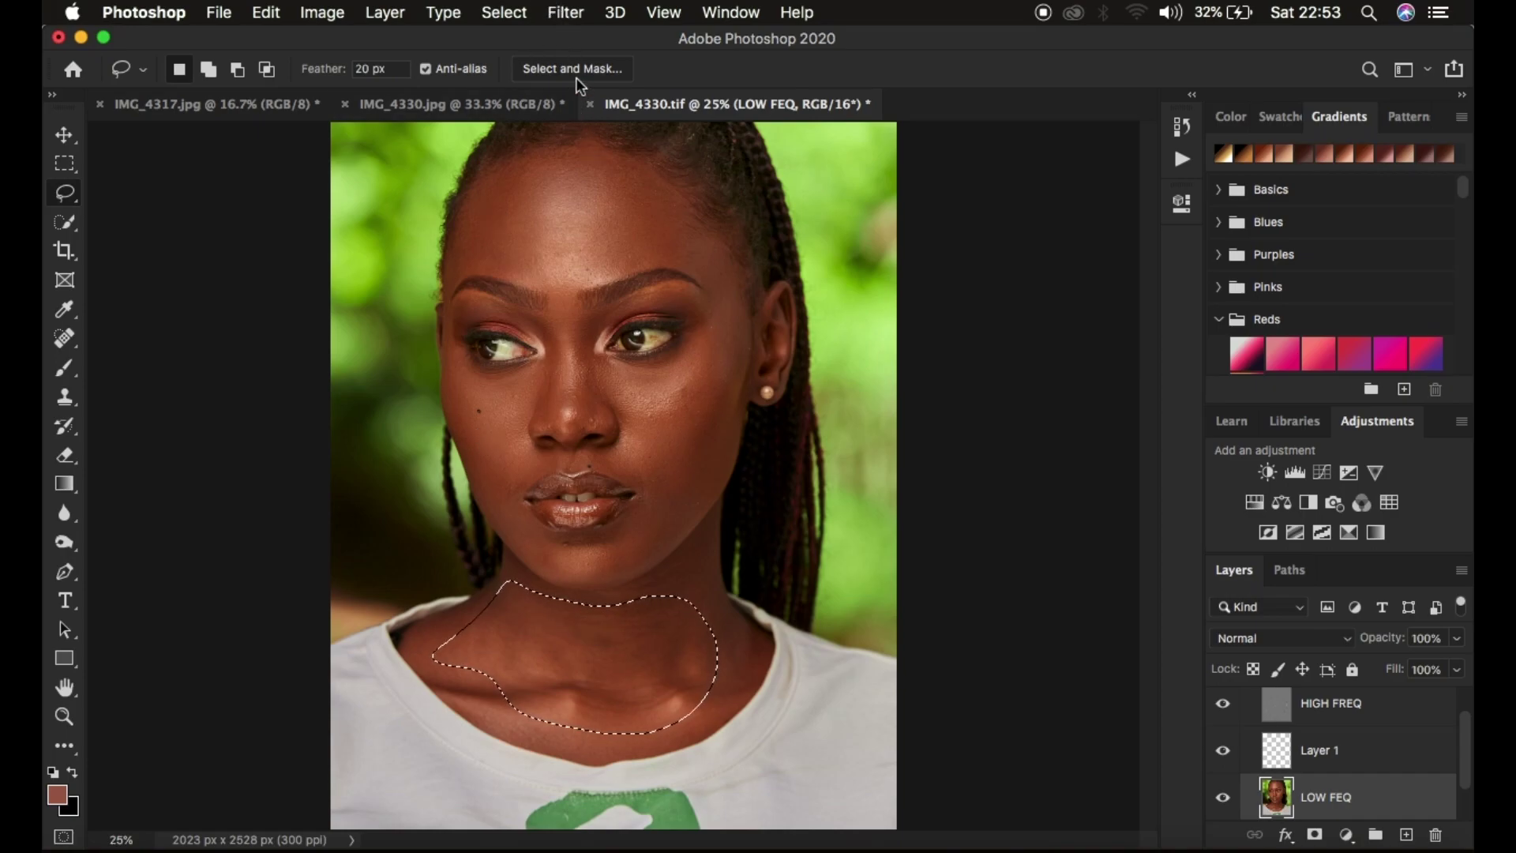
# Step: Compare Gaussian Blur radii of 17.6, 6.4, 13.4 and 31.7 pixels on the neck, cancel the filter and remove the selection
pyautogui.click(563, 12)
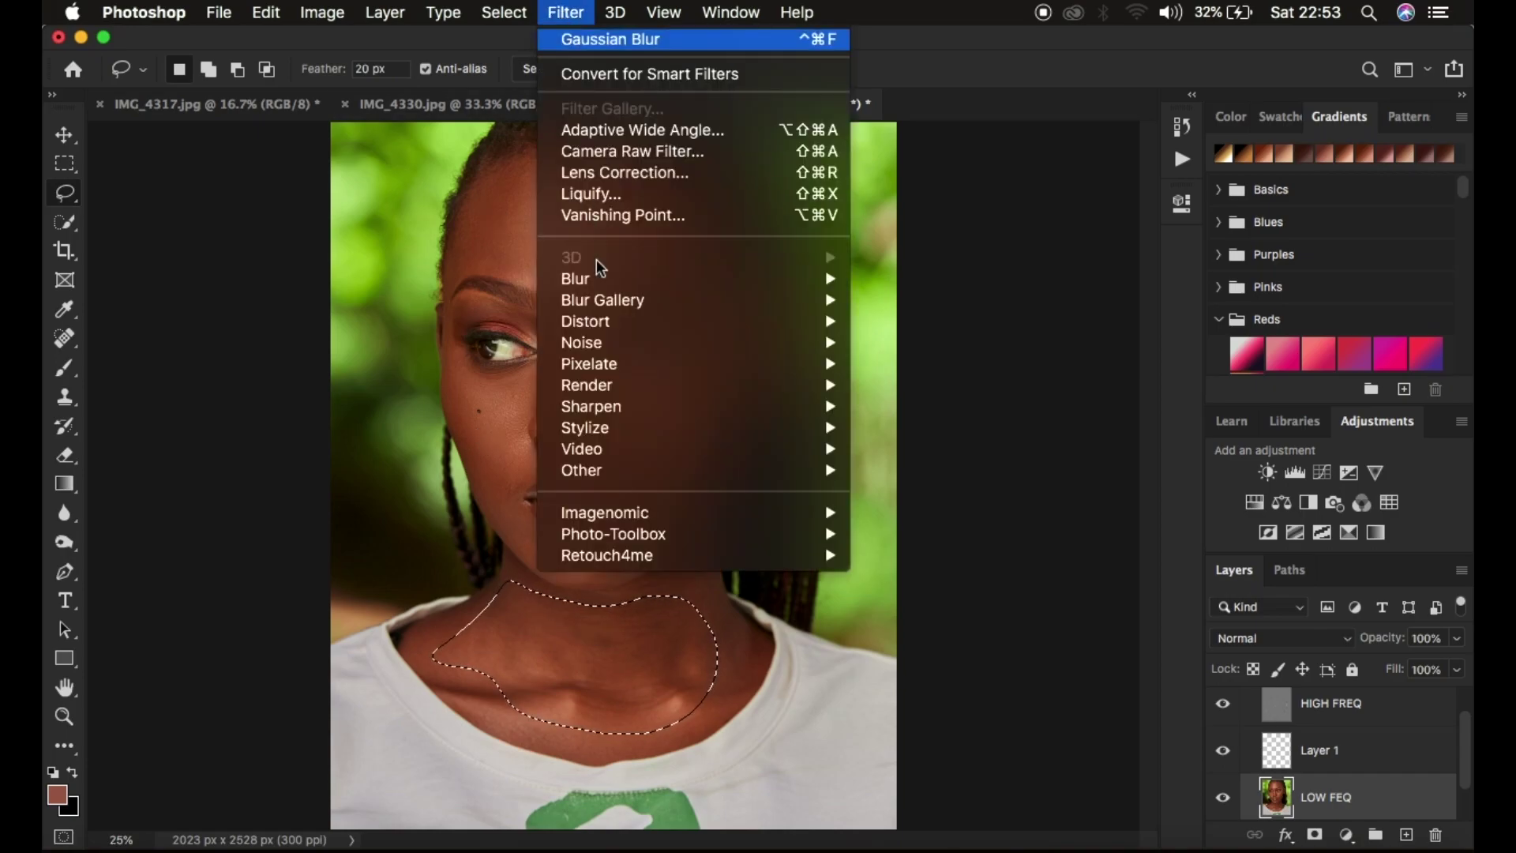
pyautogui.moveTo(643, 281)
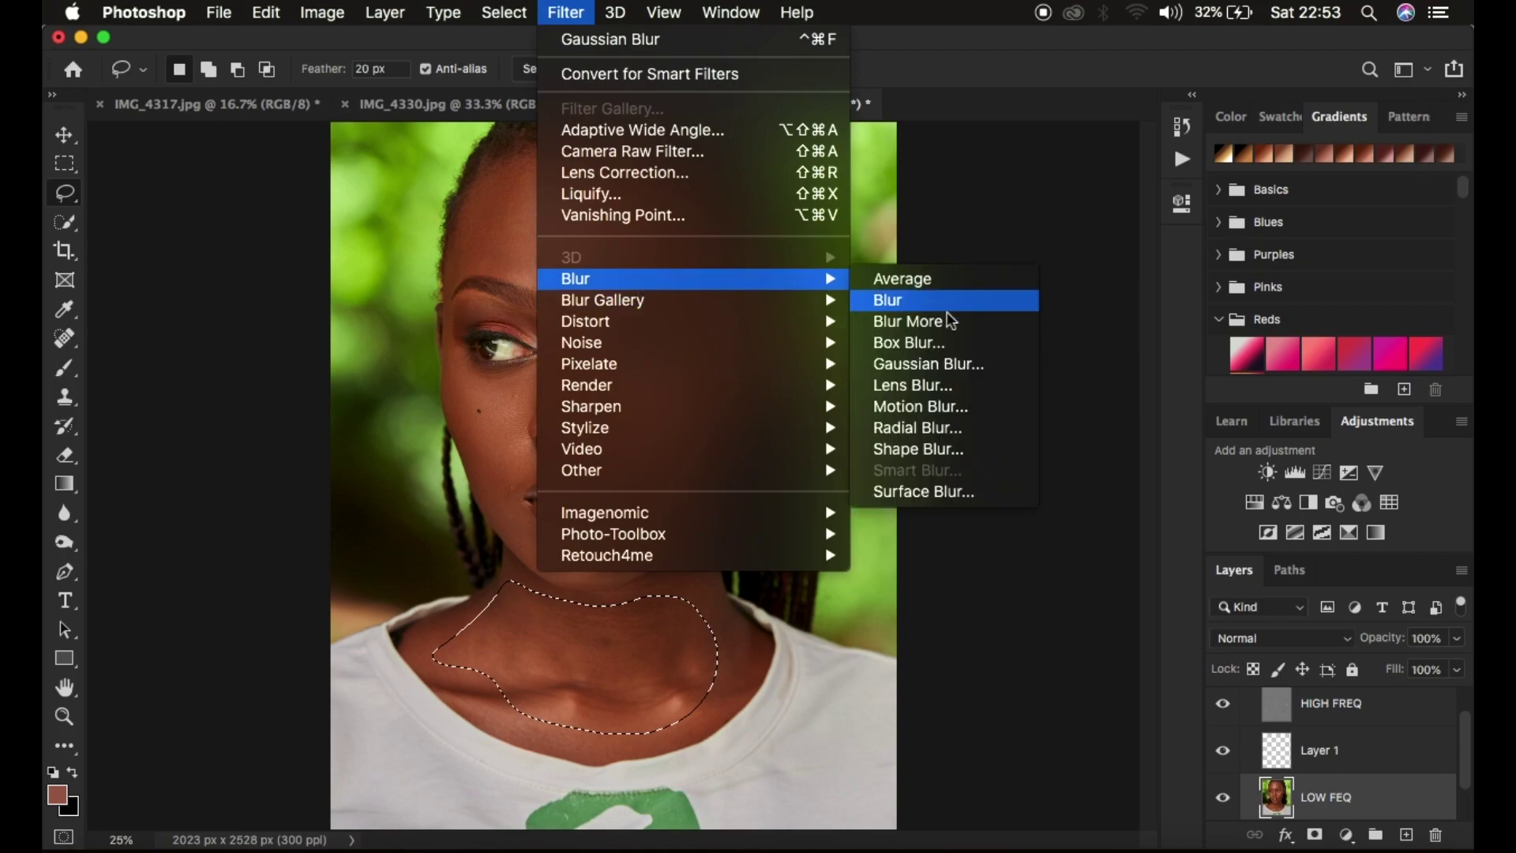
pyautogui.click(948, 365)
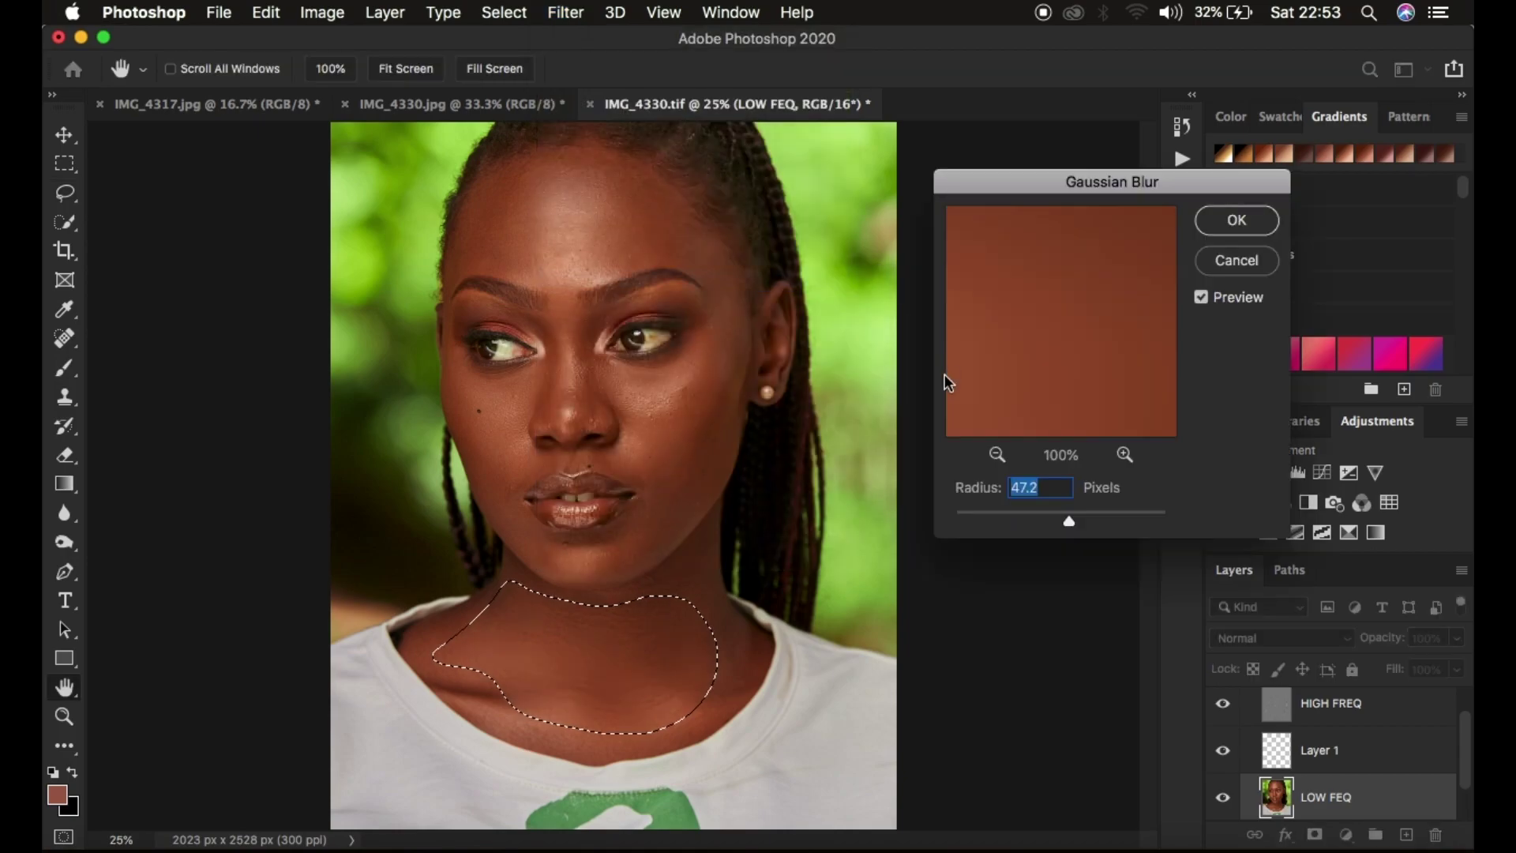
pyautogui.moveTo(1070, 521); pyautogui.dragTo(1045, 520)
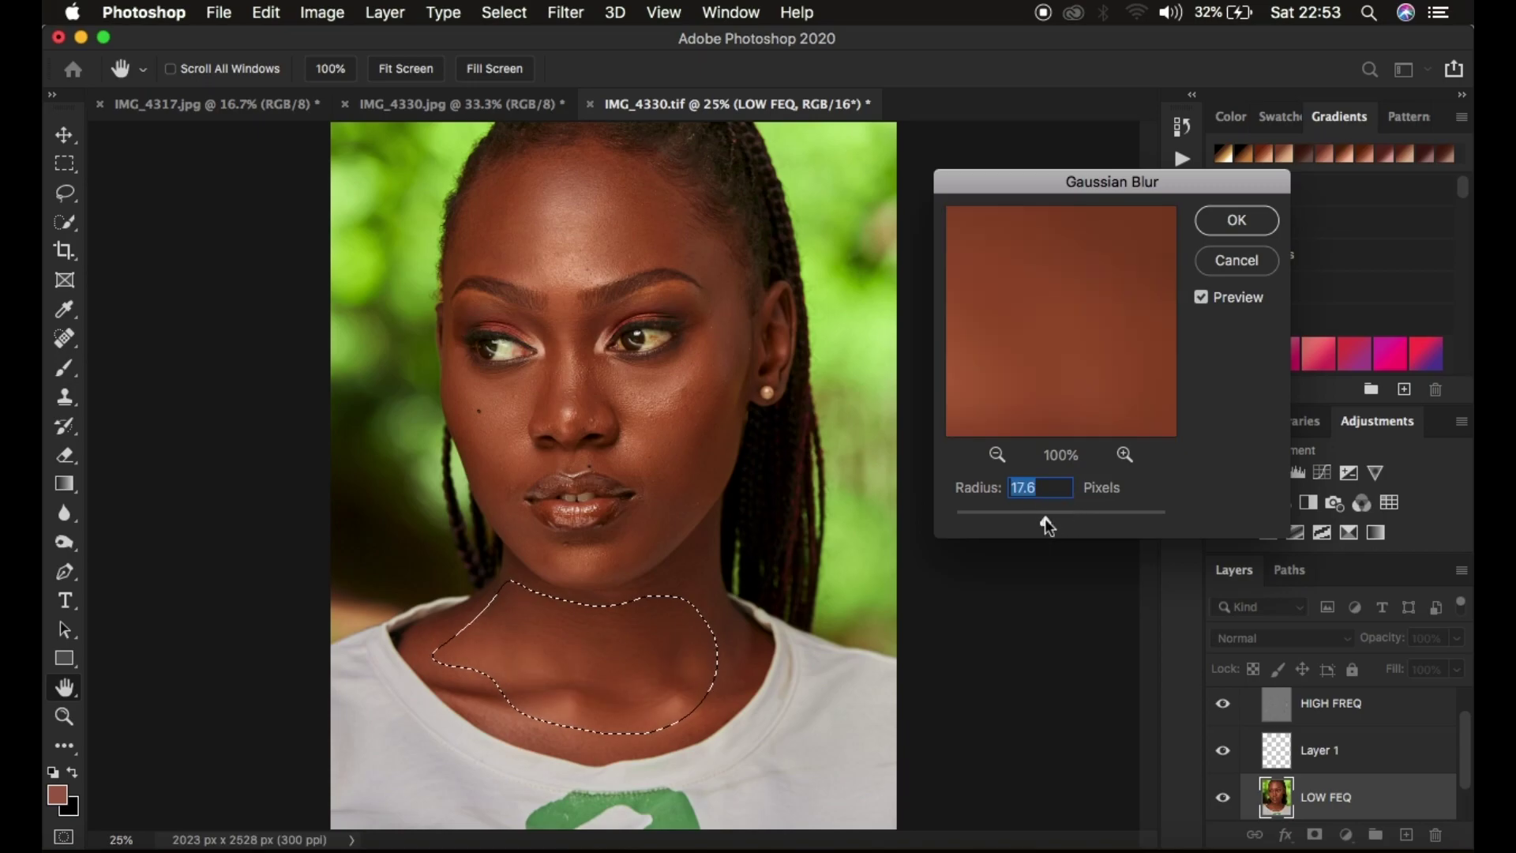
pyautogui.moveTo(1049, 523); pyautogui.dragTo(1023, 523)
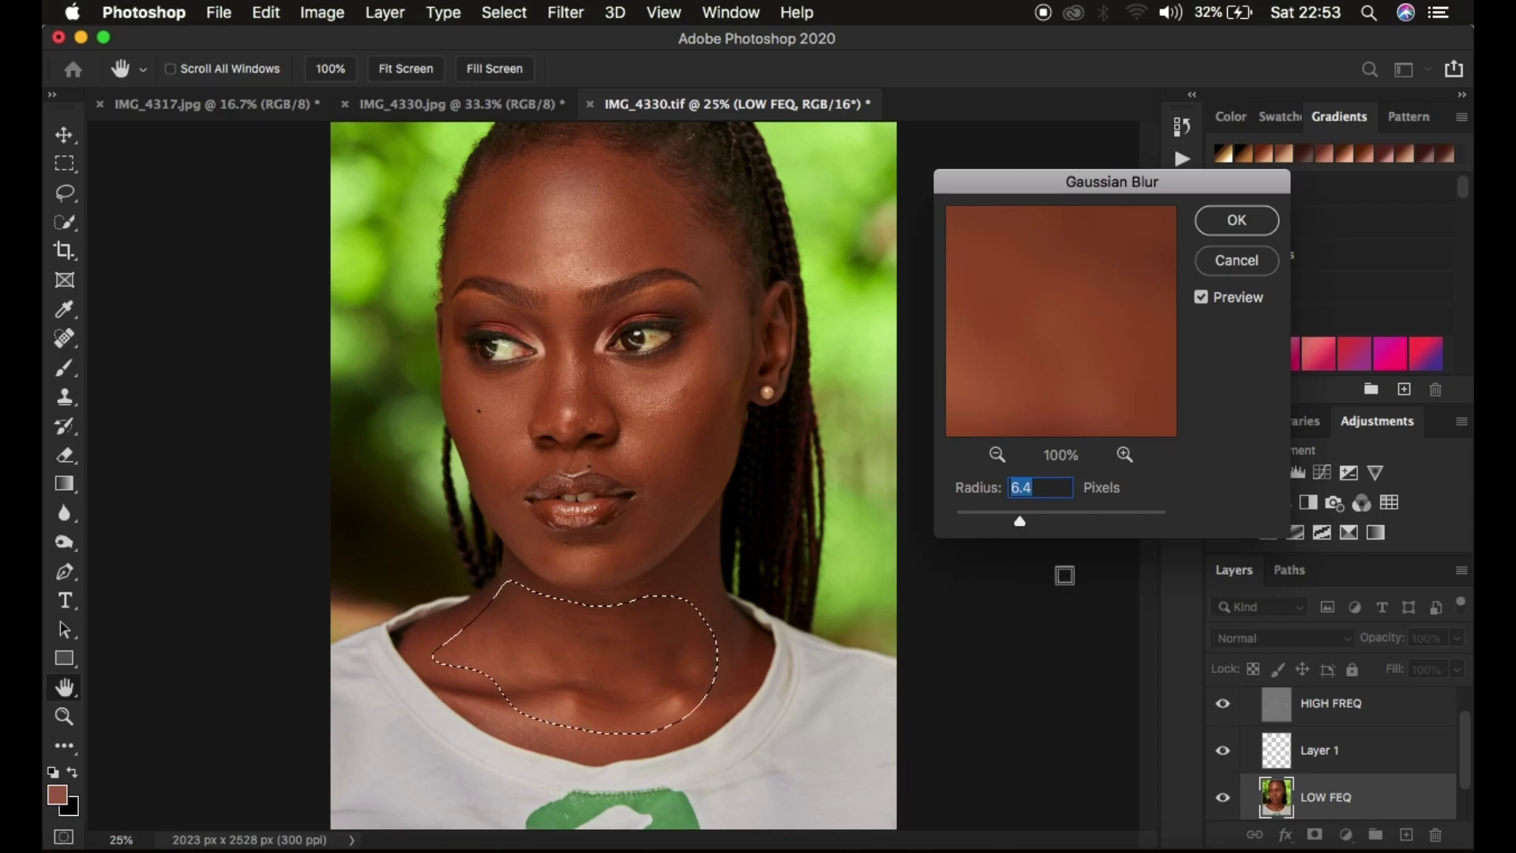
pyautogui.moveTo(1021, 521); pyautogui.dragTo(1042, 522)
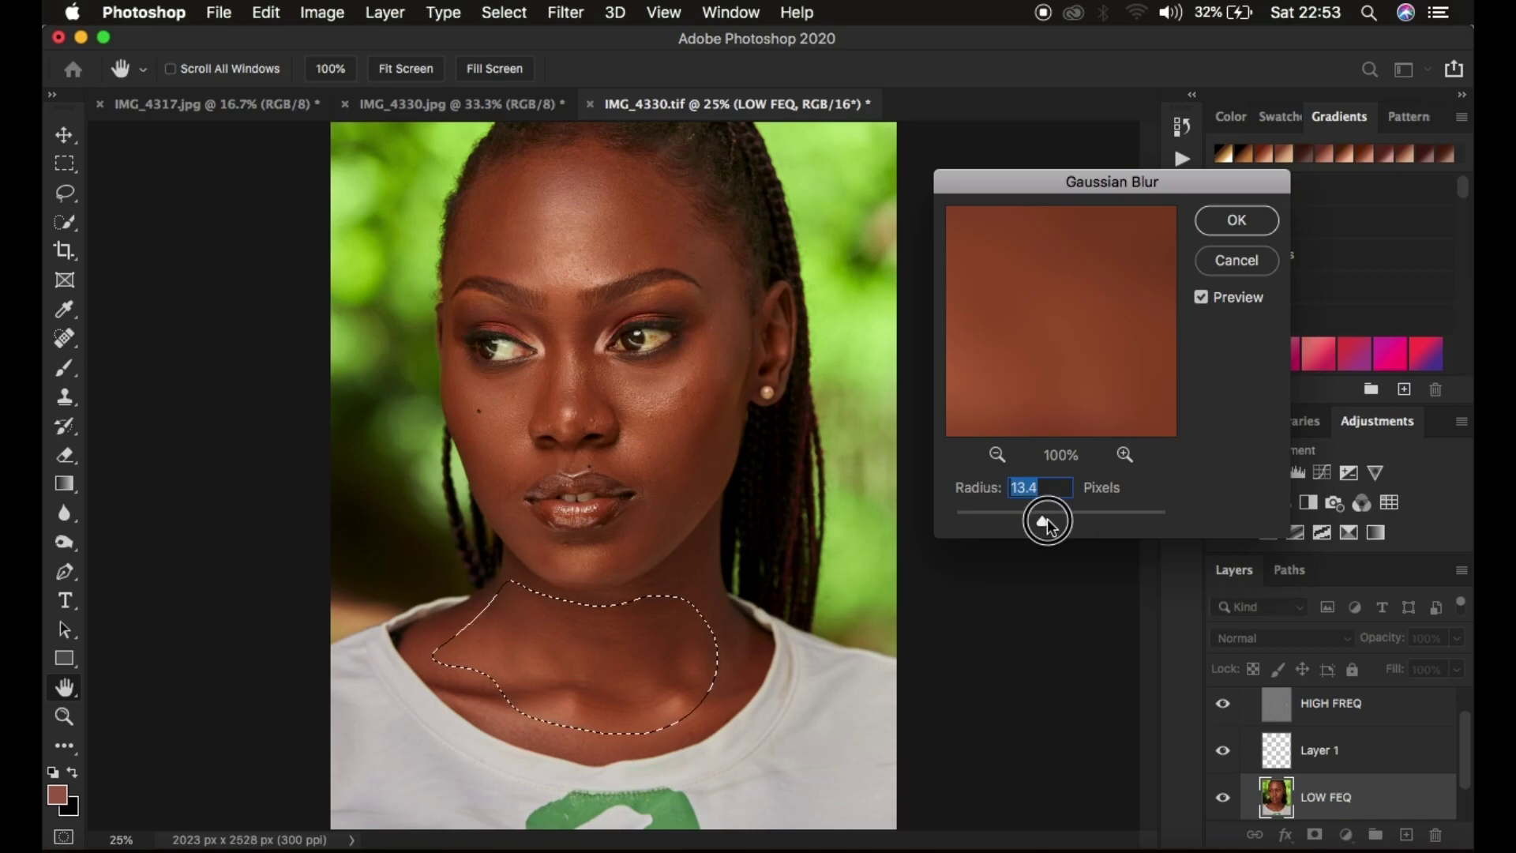
pyautogui.moveTo(1048, 525); pyautogui.dragTo(1058, 521)
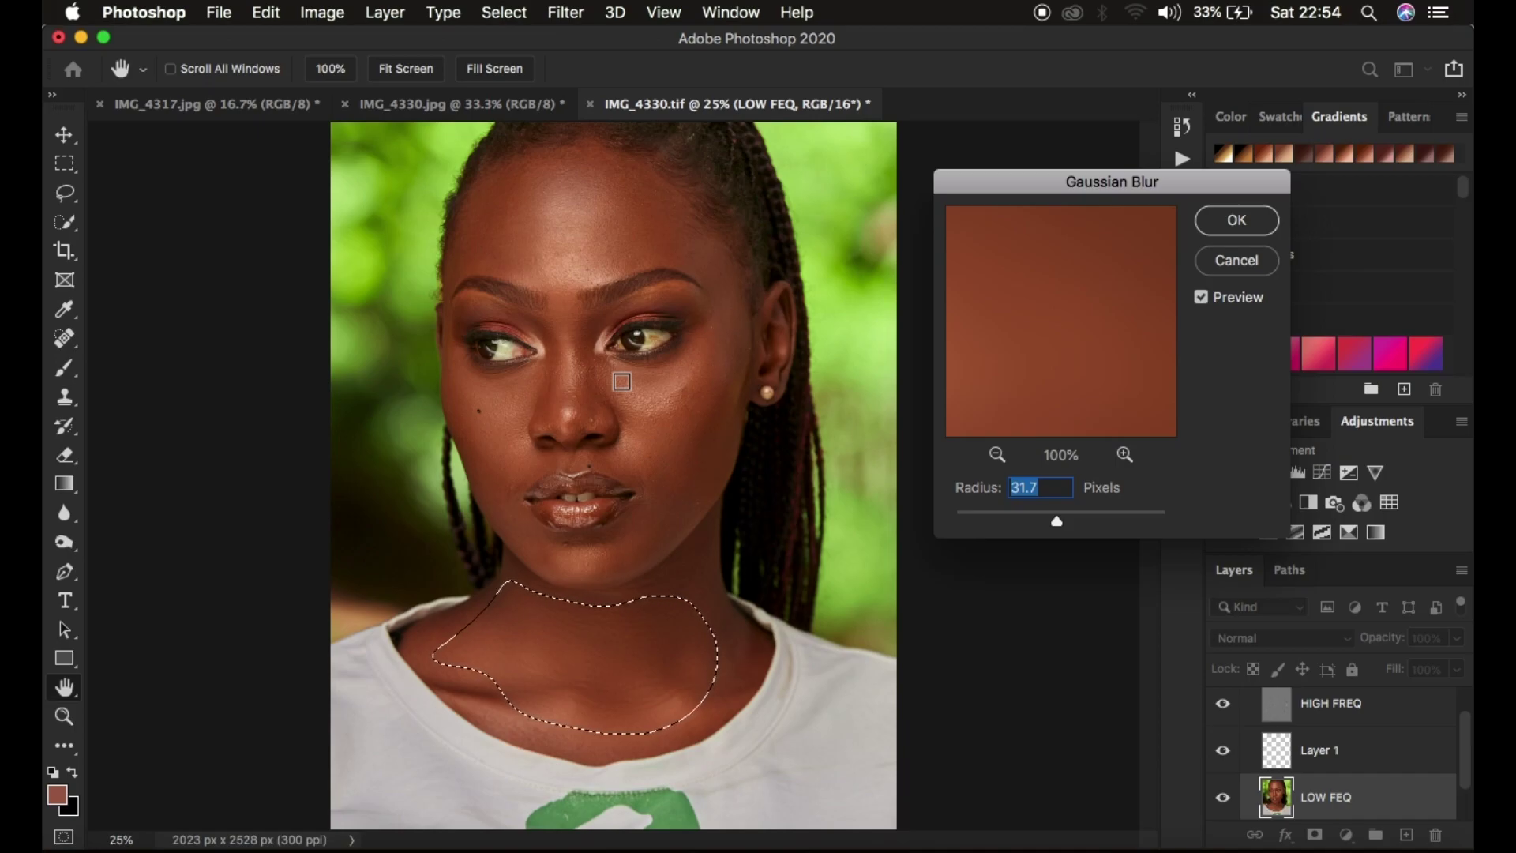
pyautogui.click(1237, 260)
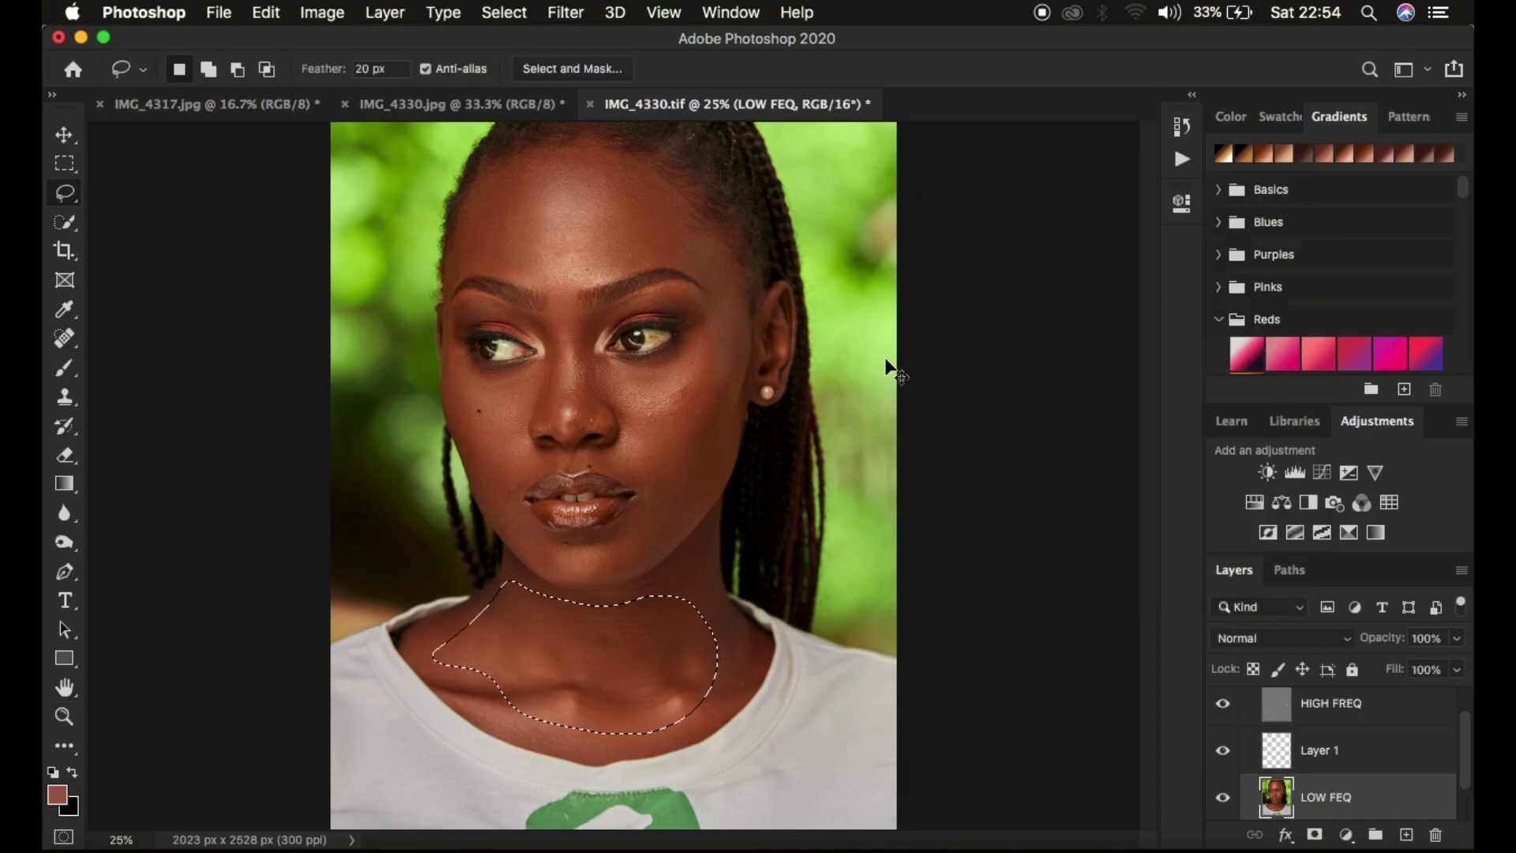
pyautogui.press('super+z')
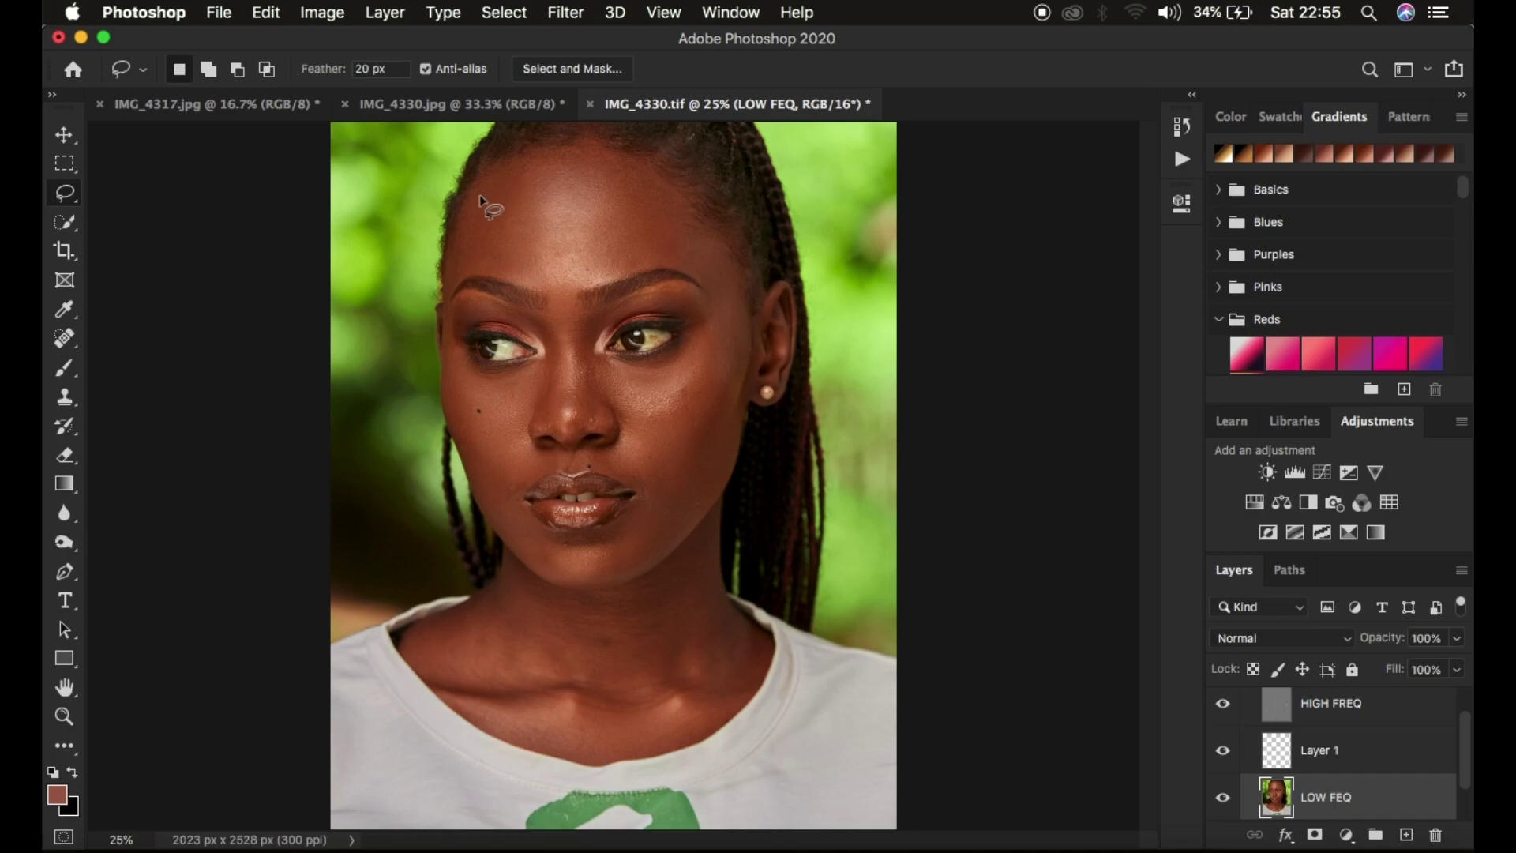
# Step: Outline the forehead with the feathered lasso, apply a Gaussian Blur with a radius of 37.4 pixels to the LOW FEQ layer and deselect
pyautogui.moveTo(494, 175)
pyautogui.mouseDown()
pyautogui.moveTo(457, 255)
pyautogui.moveTo(472, 268)
pyautogui.moveTo(559, 293)
pyautogui.moveTo(651, 259)
pyautogui.moveTo(714, 288)
pyautogui.moveTo(737, 280)
pyautogui.moveTo(720, 235)
pyautogui.moveTo(586, 146)
pyautogui.moveTo(491, 162)
pyautogui.moveTo(458, 214)
pyautogui.moveTo(449, 268)
pyautogui.moveTo(570, 292)
pyautogui.moveTo(628, 255)
pyautogui.moveTo(670, 180)
pyautogui.mouseUp()
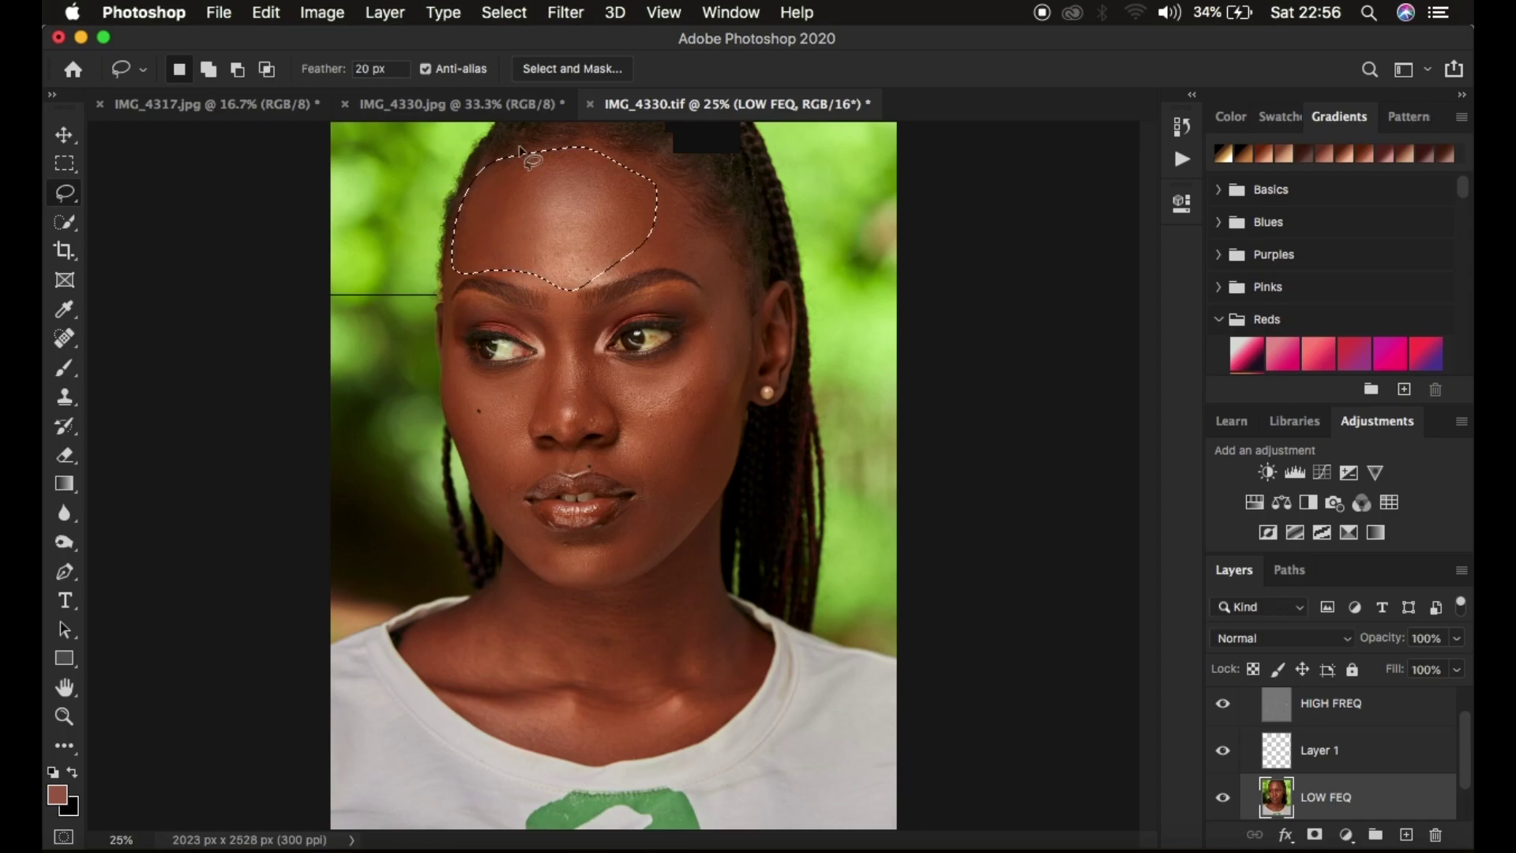
pyautogui.click(566, 13)
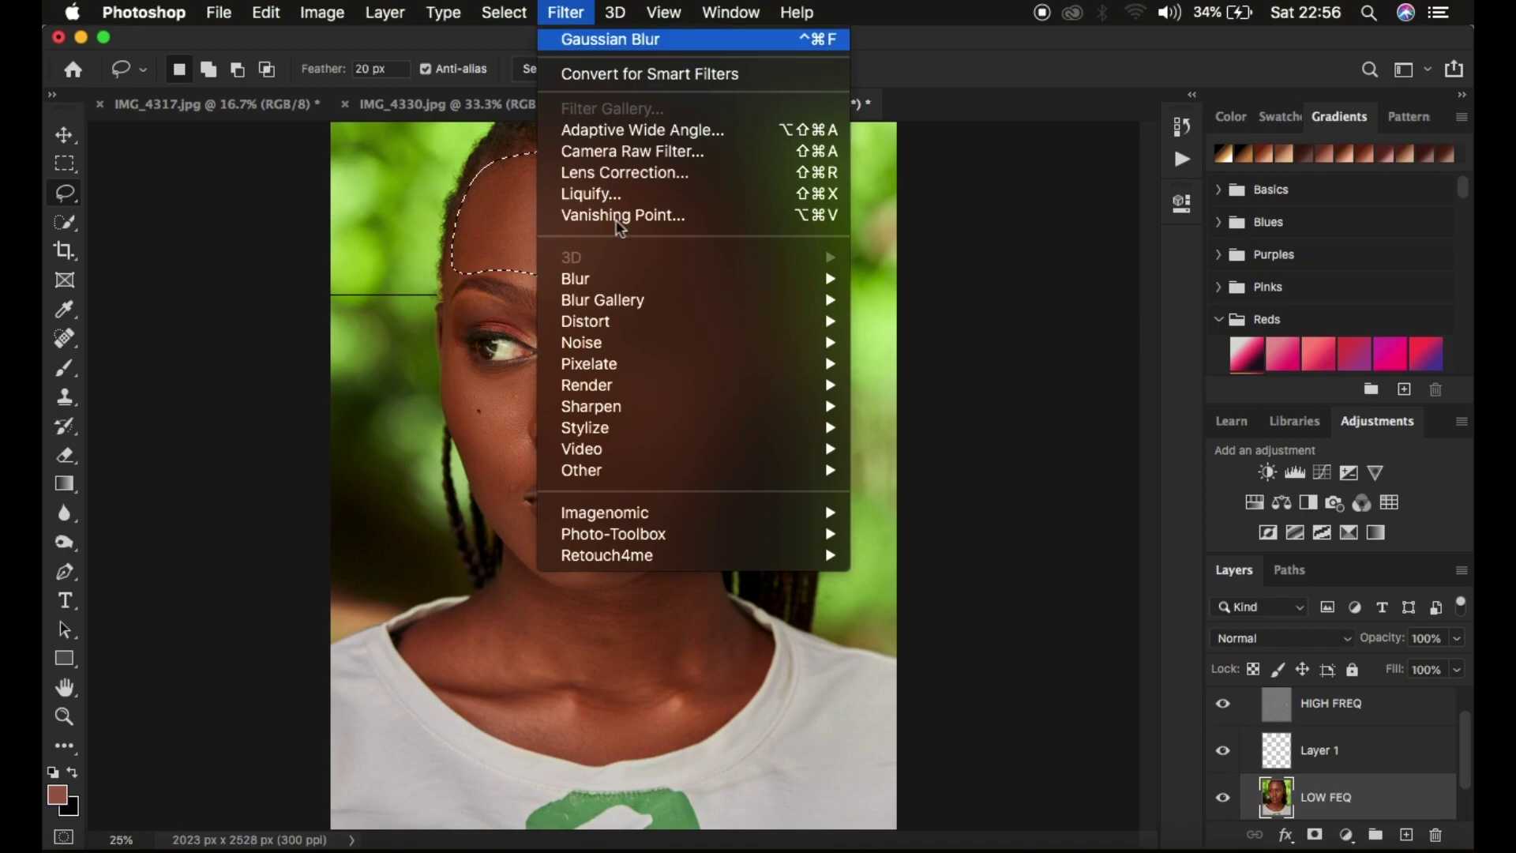
pyautogui.moveTo(637, 279)
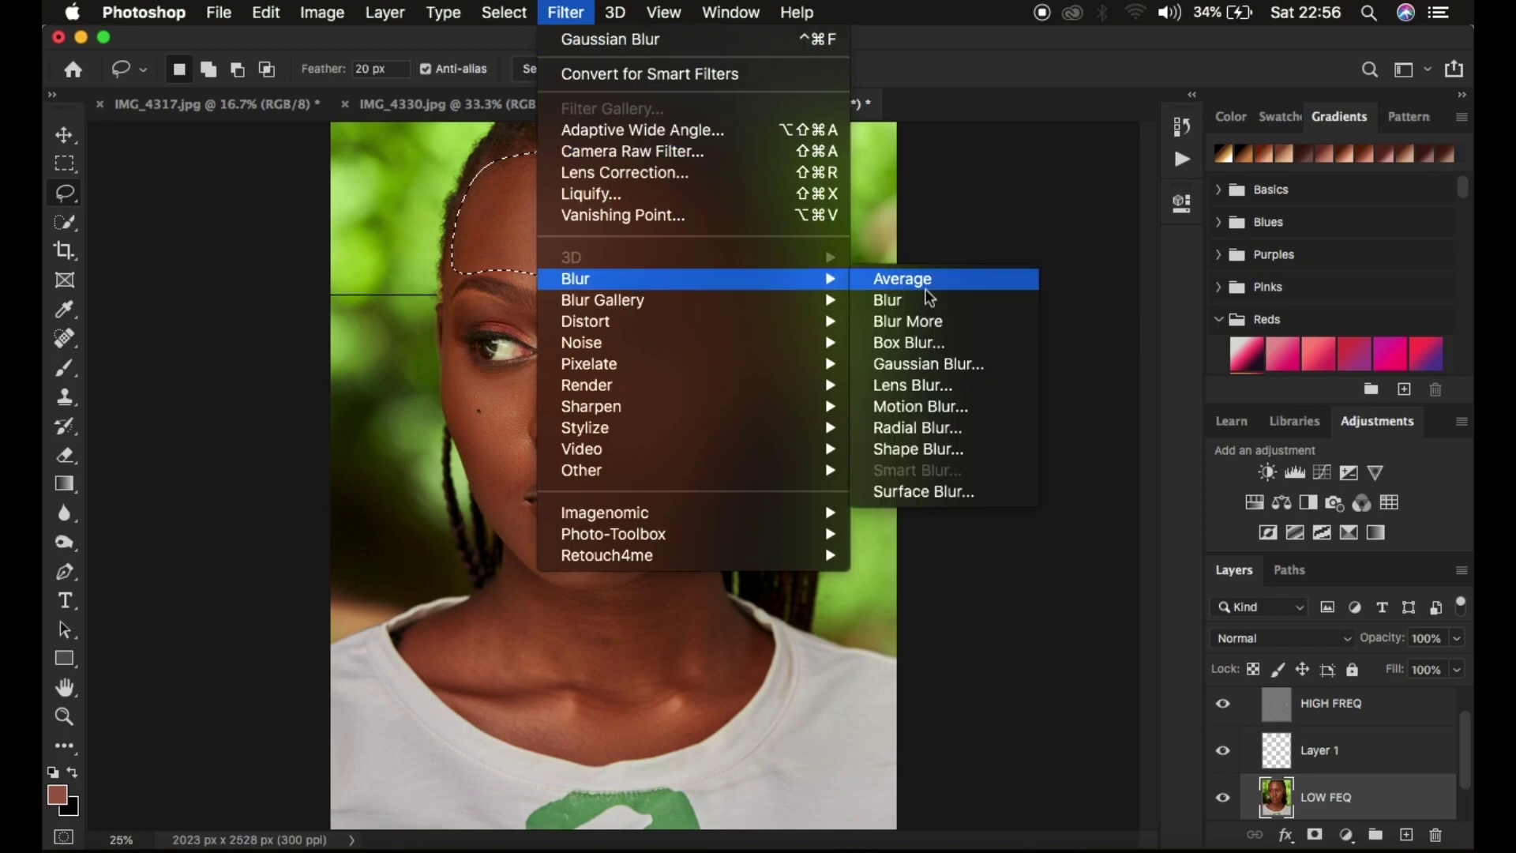
pyautogui.click(942, 373)
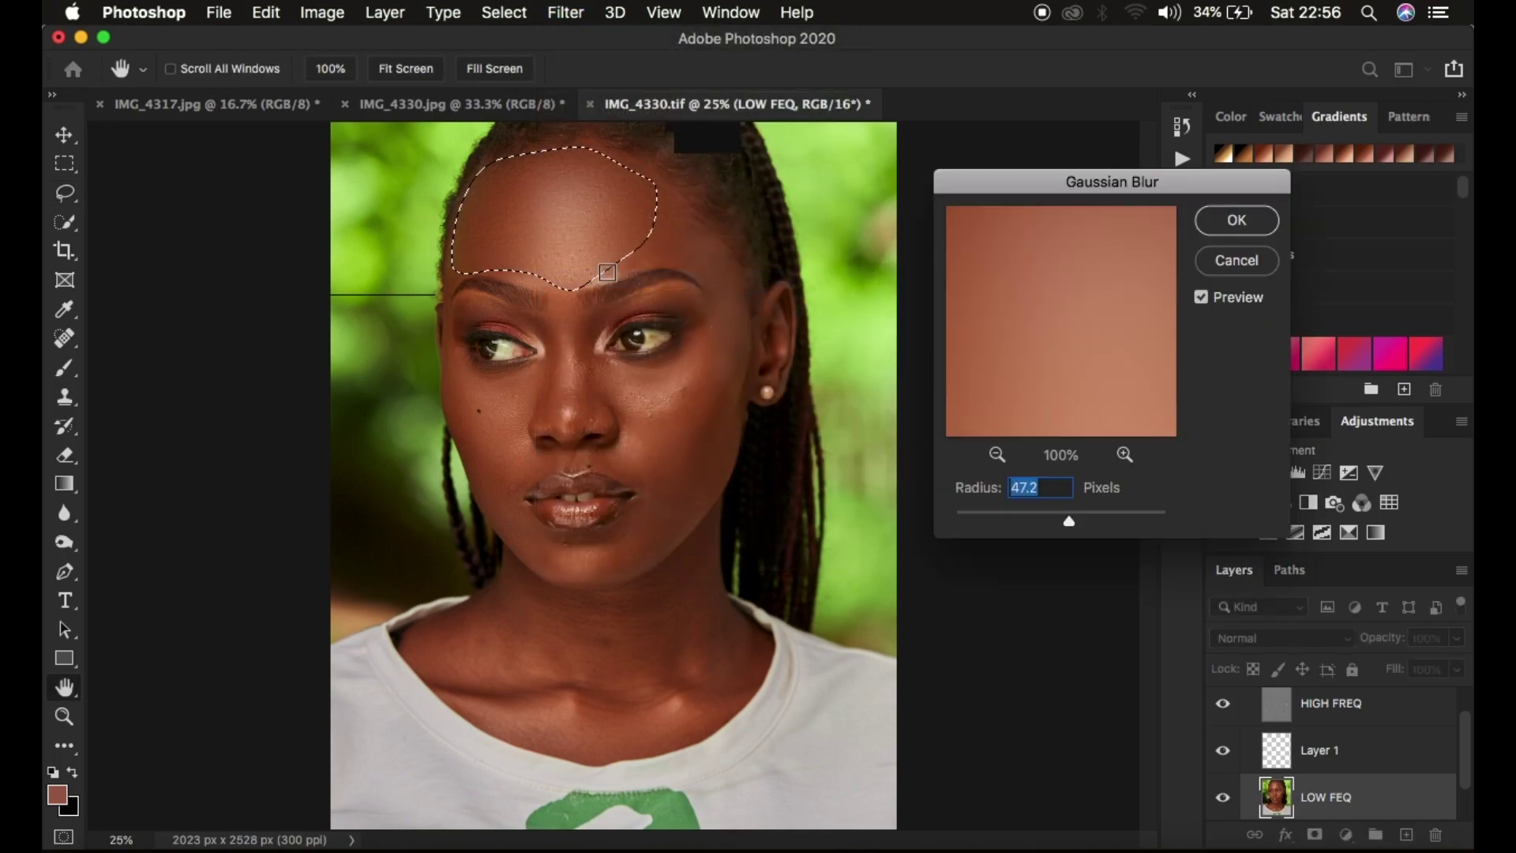
pyautogui.moveTo(1069, 521); pyautogui.dragTo(1058, 522)
pyautogui.click(1059, 520)
pyautogui.moveTo(1062, 518); pyautogui.dragTo(1060, 517)
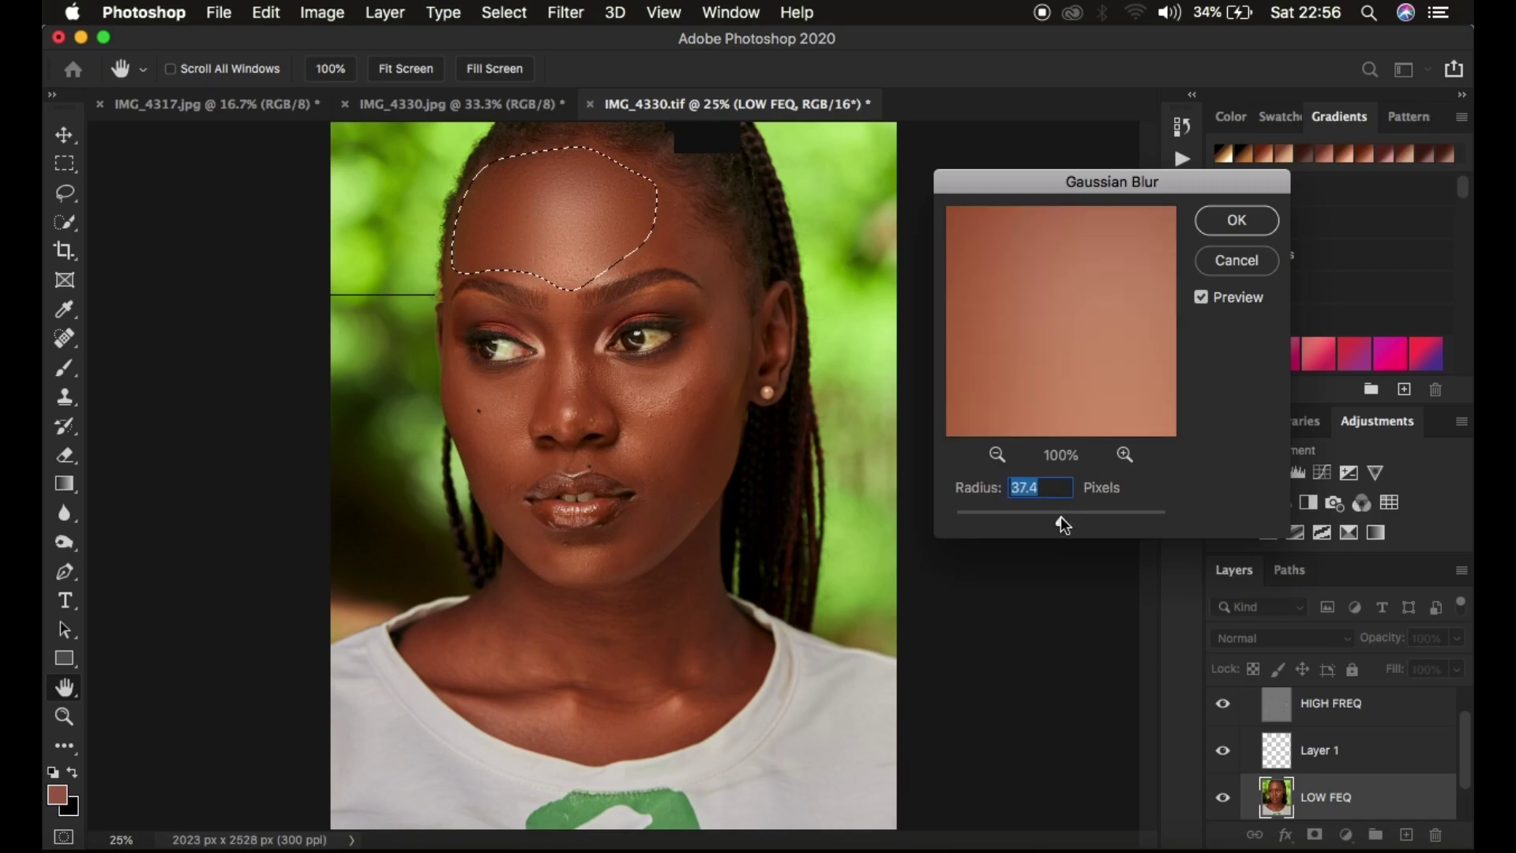
pyautogui.click(1228, 226)
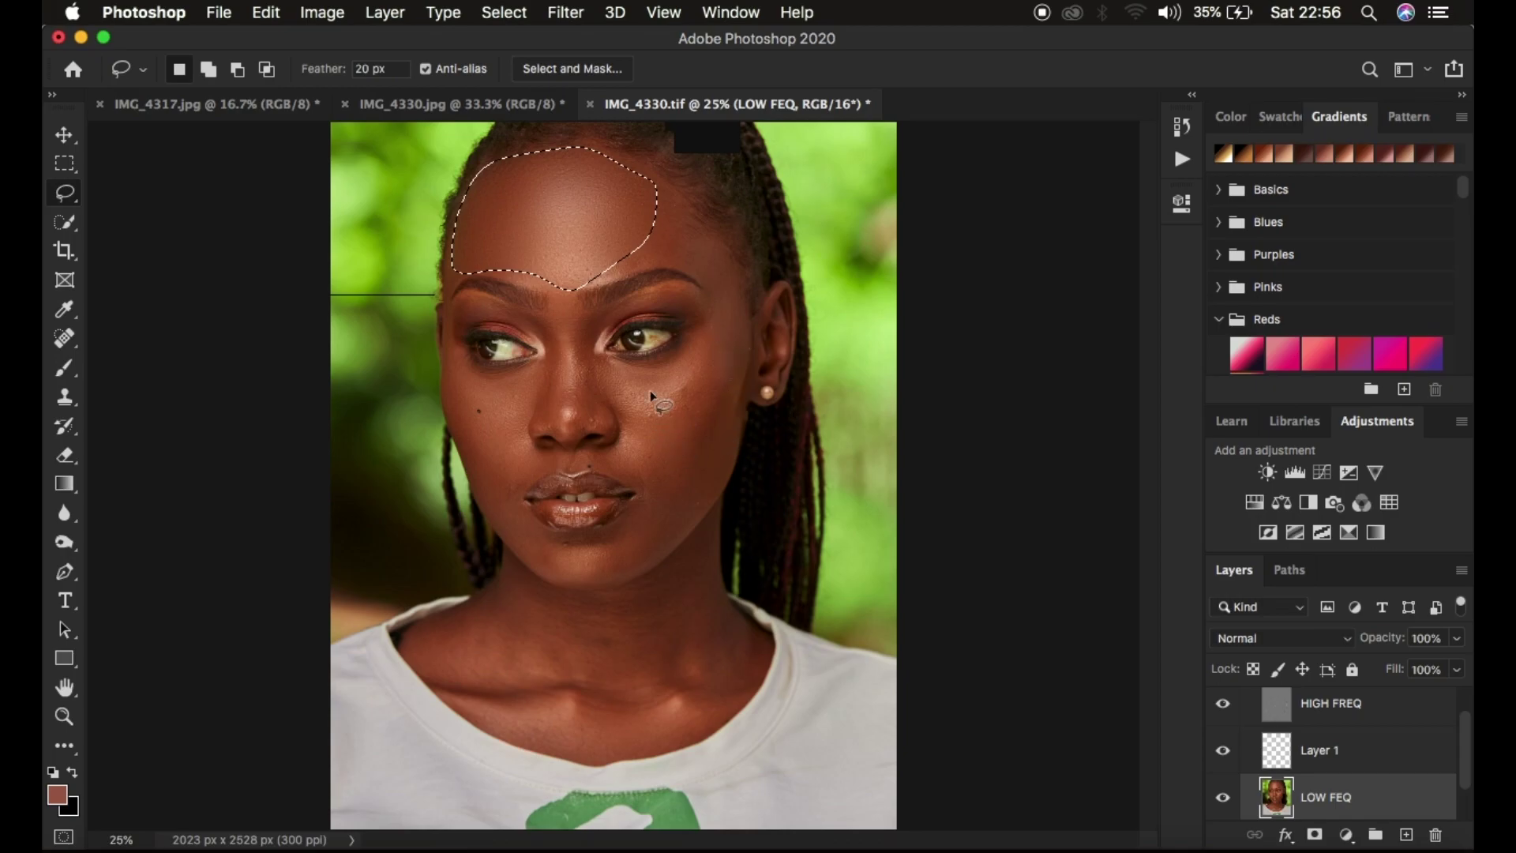
pyautogui.press('super+d')
pyautogui.press('super+minus')
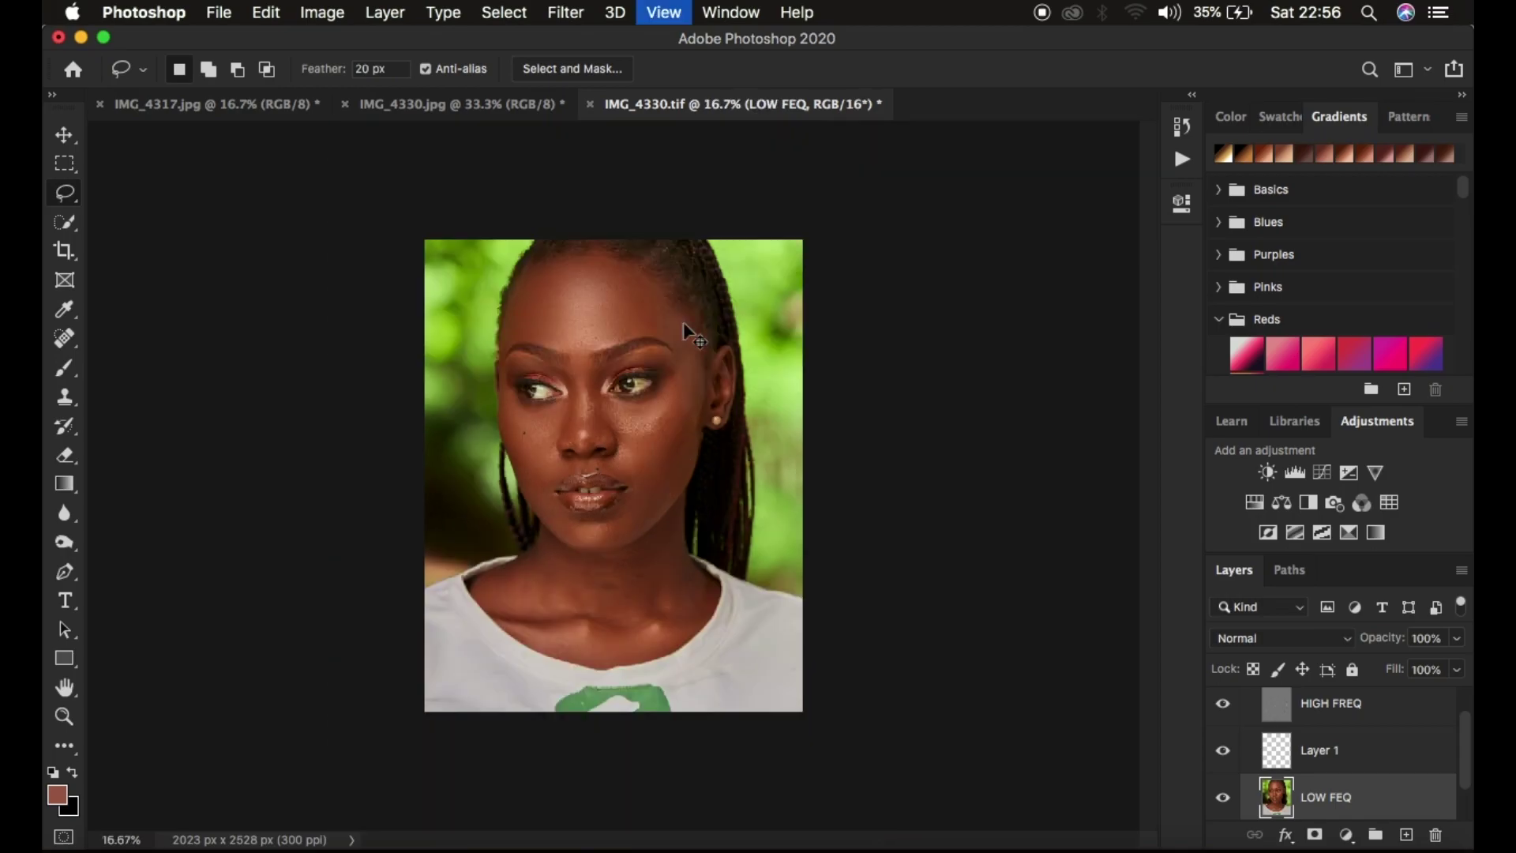
pyautogui.press('super+equal')
pyautogui.press('super+equal')
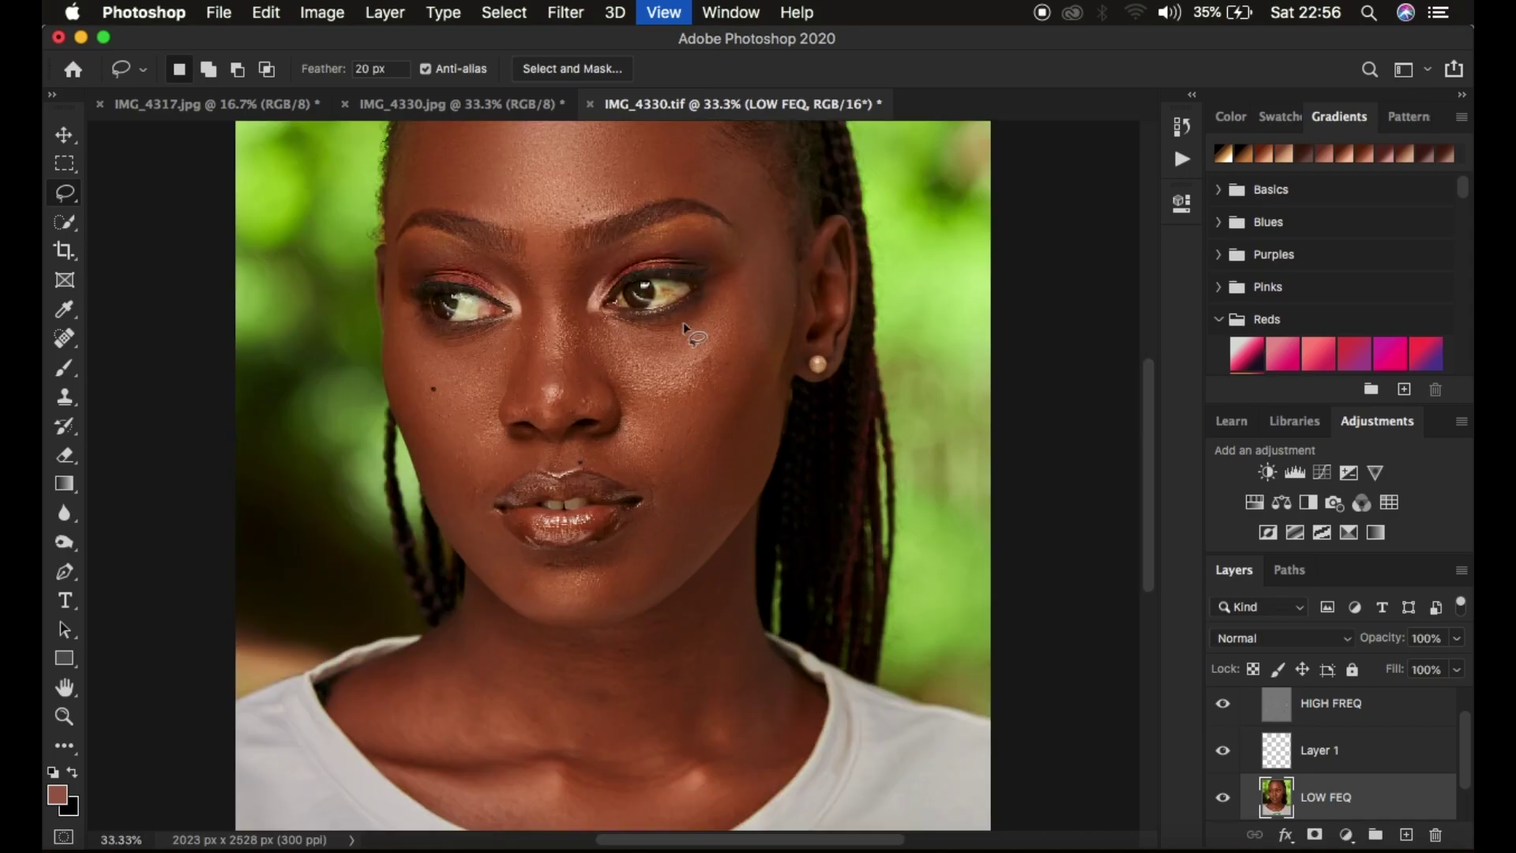
pyautogui.scroll(4, 551, 310)
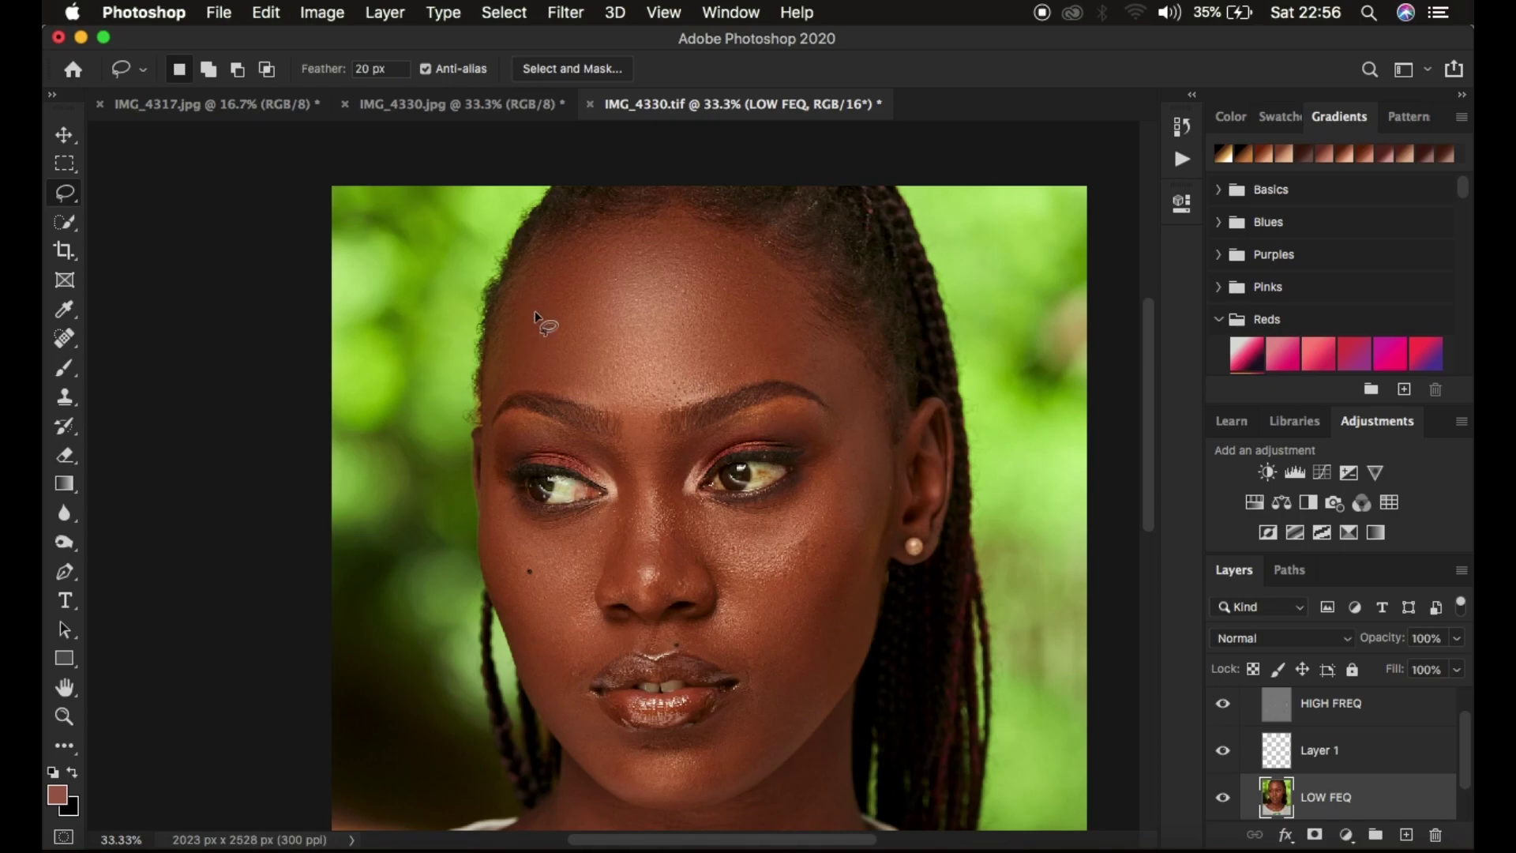
pyautogui.press('super+z')
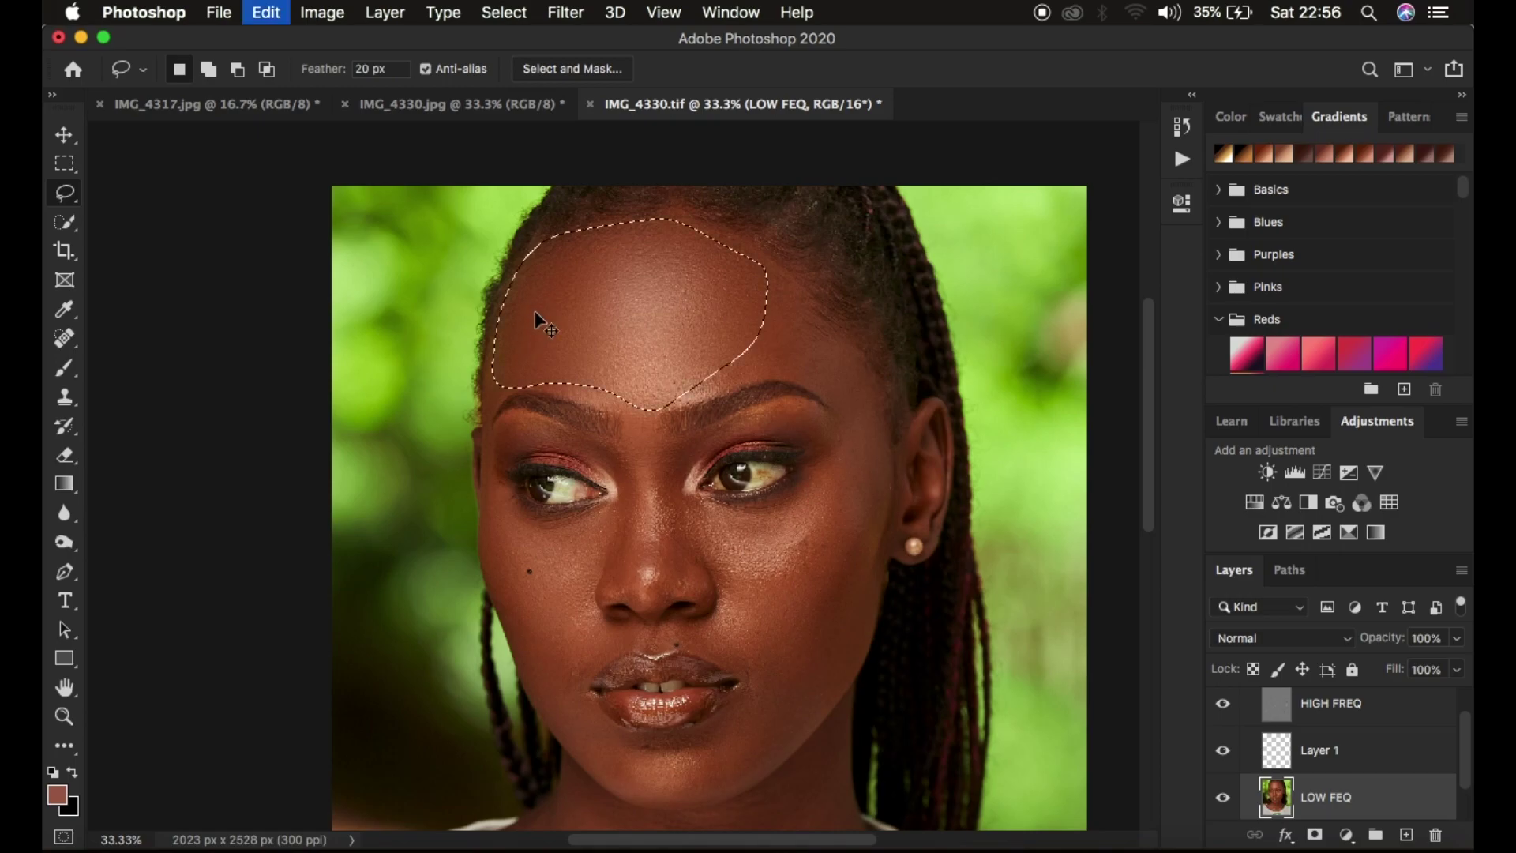
pyautogui.moveTo(807, 311); pyautogui.dragTo(780, 316)
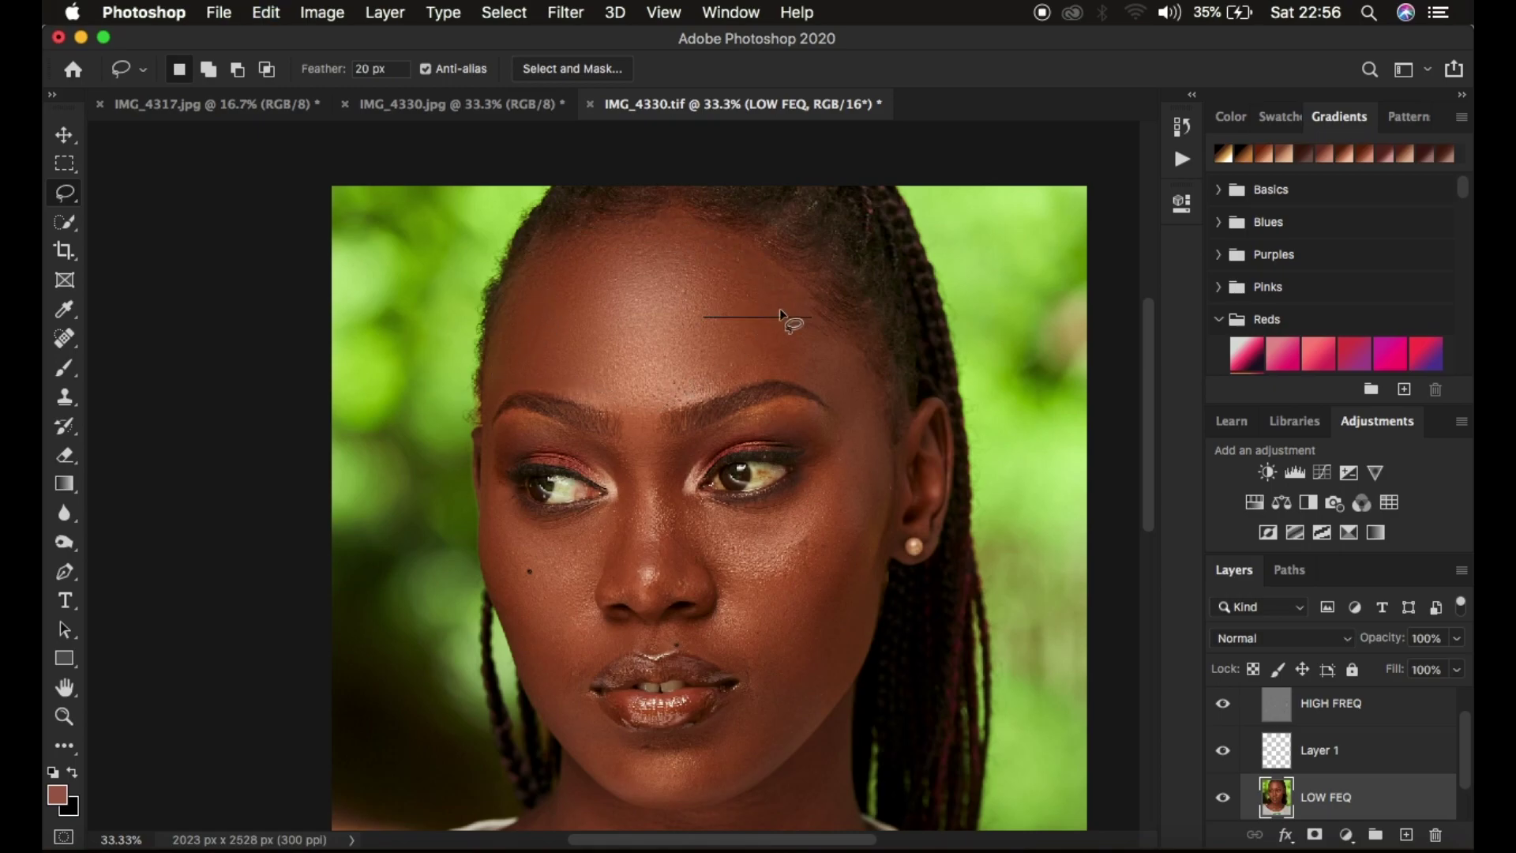
pyautogui.press('super+z')
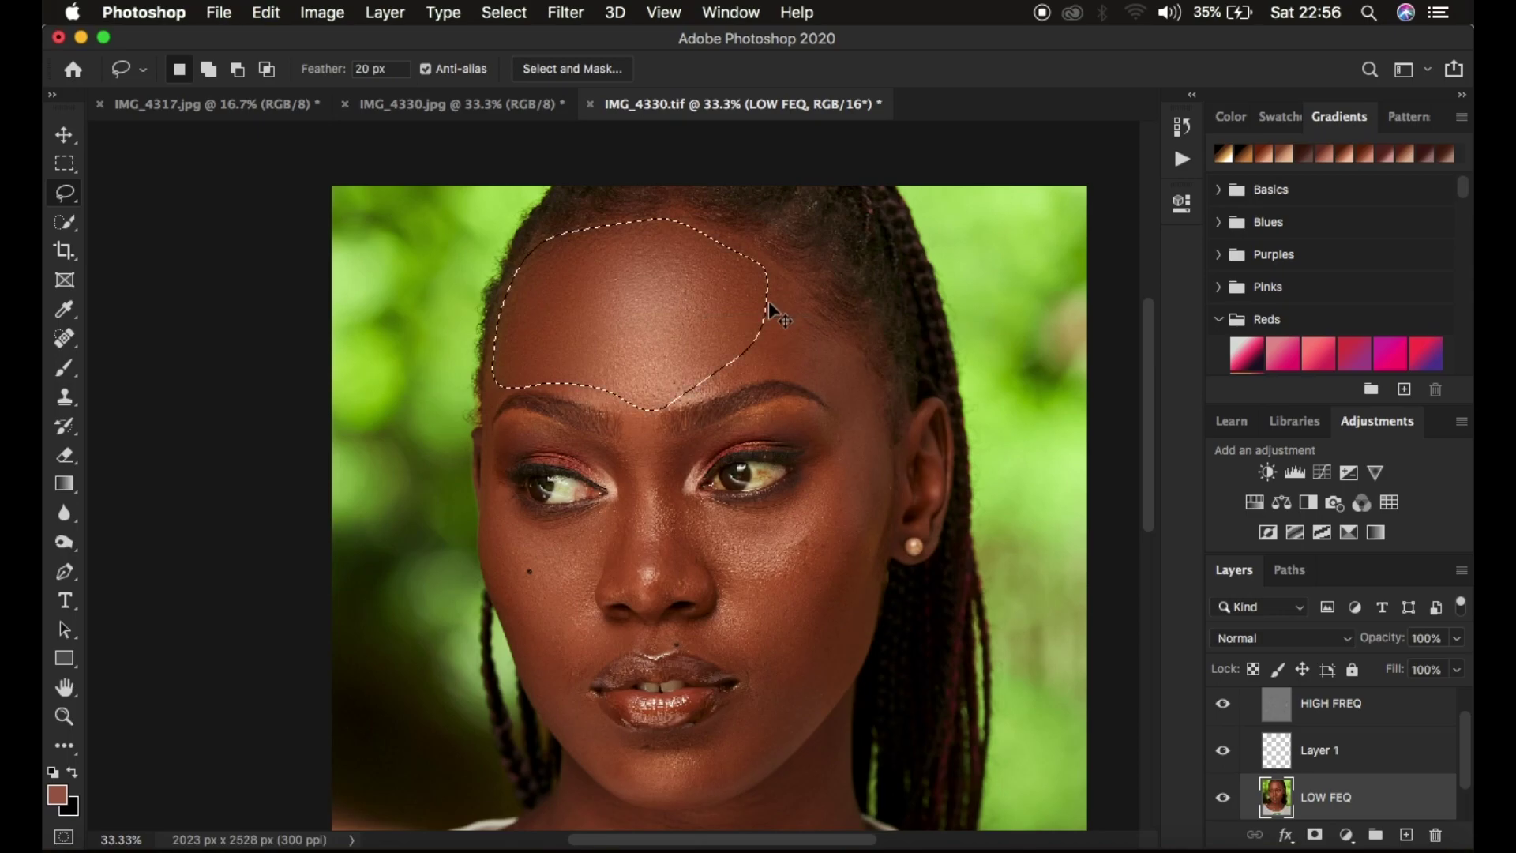
pyautogui.press('super+d')
# Step: Outline the left part of the forehead with the feathered lasso, apply a 73.7-pixel Gaussian Blur and remove the selection
pyautogui.moveTo(584, 221)
pyautogui.mouseDown()
pyautogui.moveTo(516, 285)
pyautogui.moveTo(498, 359)
pyautogui.moveTo(508, 383)
pyautogui.moveTo(591, 397)
pyautogui.moveTo(675, 375)
pyautogui.moveTo(700, 257)
pyautogui.moveTo(588, 210)
pyautogui.mouseUp()
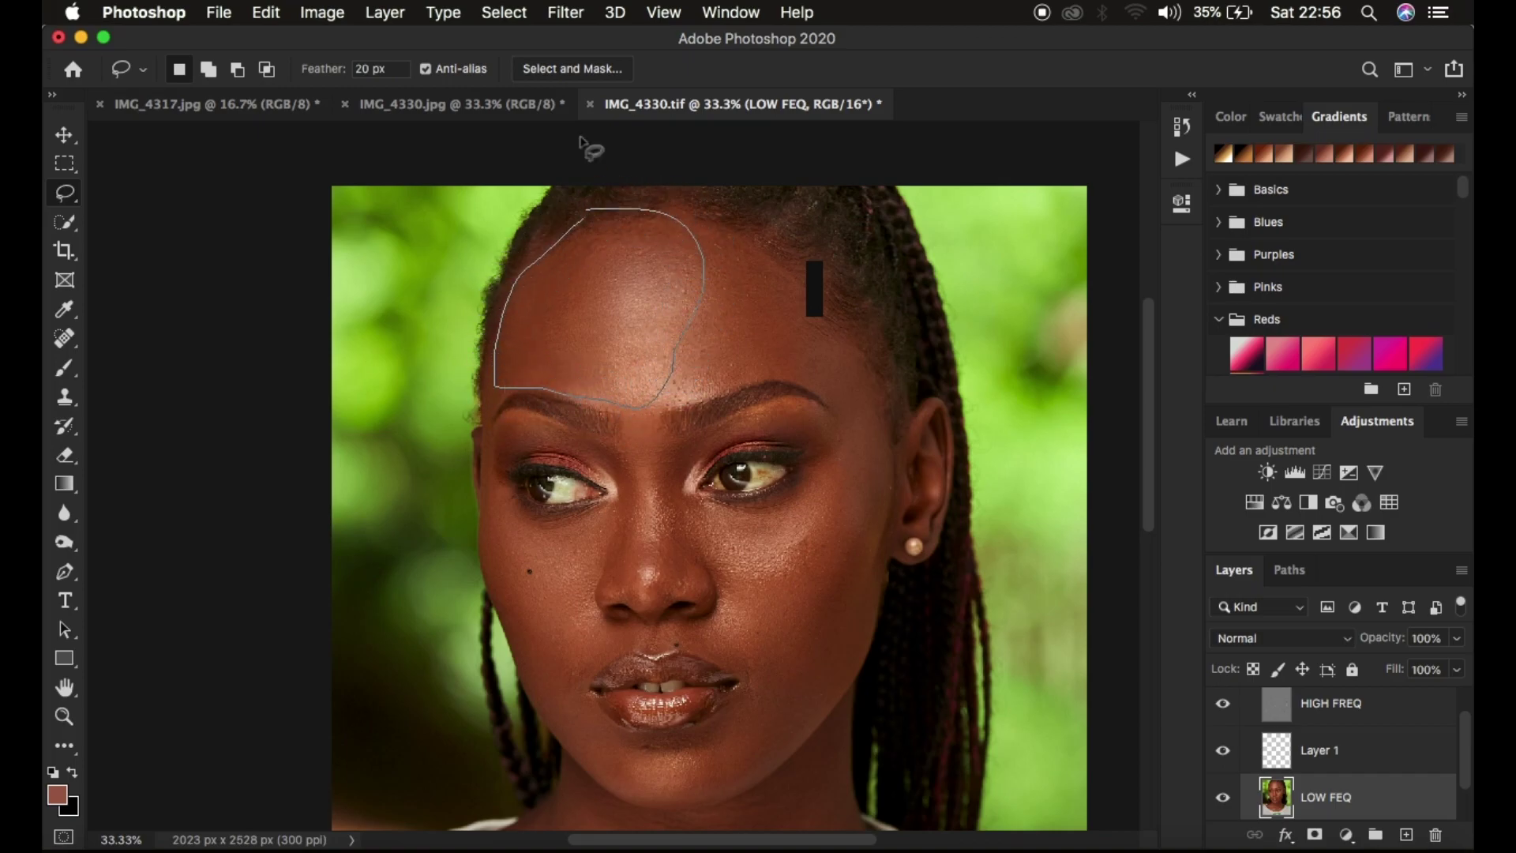
pyautogui.click(565, 12)
pyautogui.moveTo(624, 279)
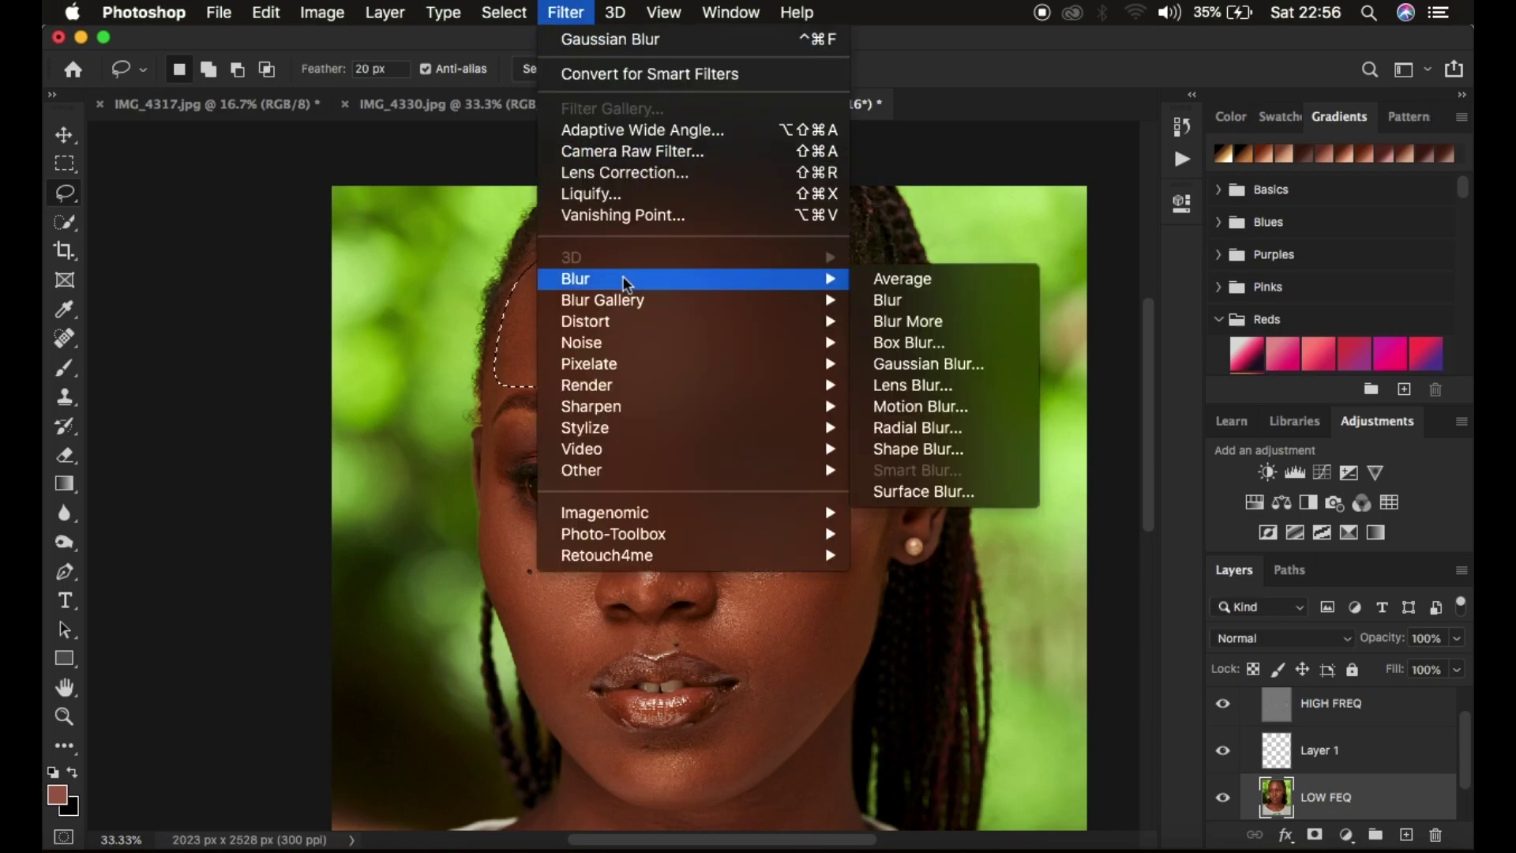
pyautogui.click(974, 366)
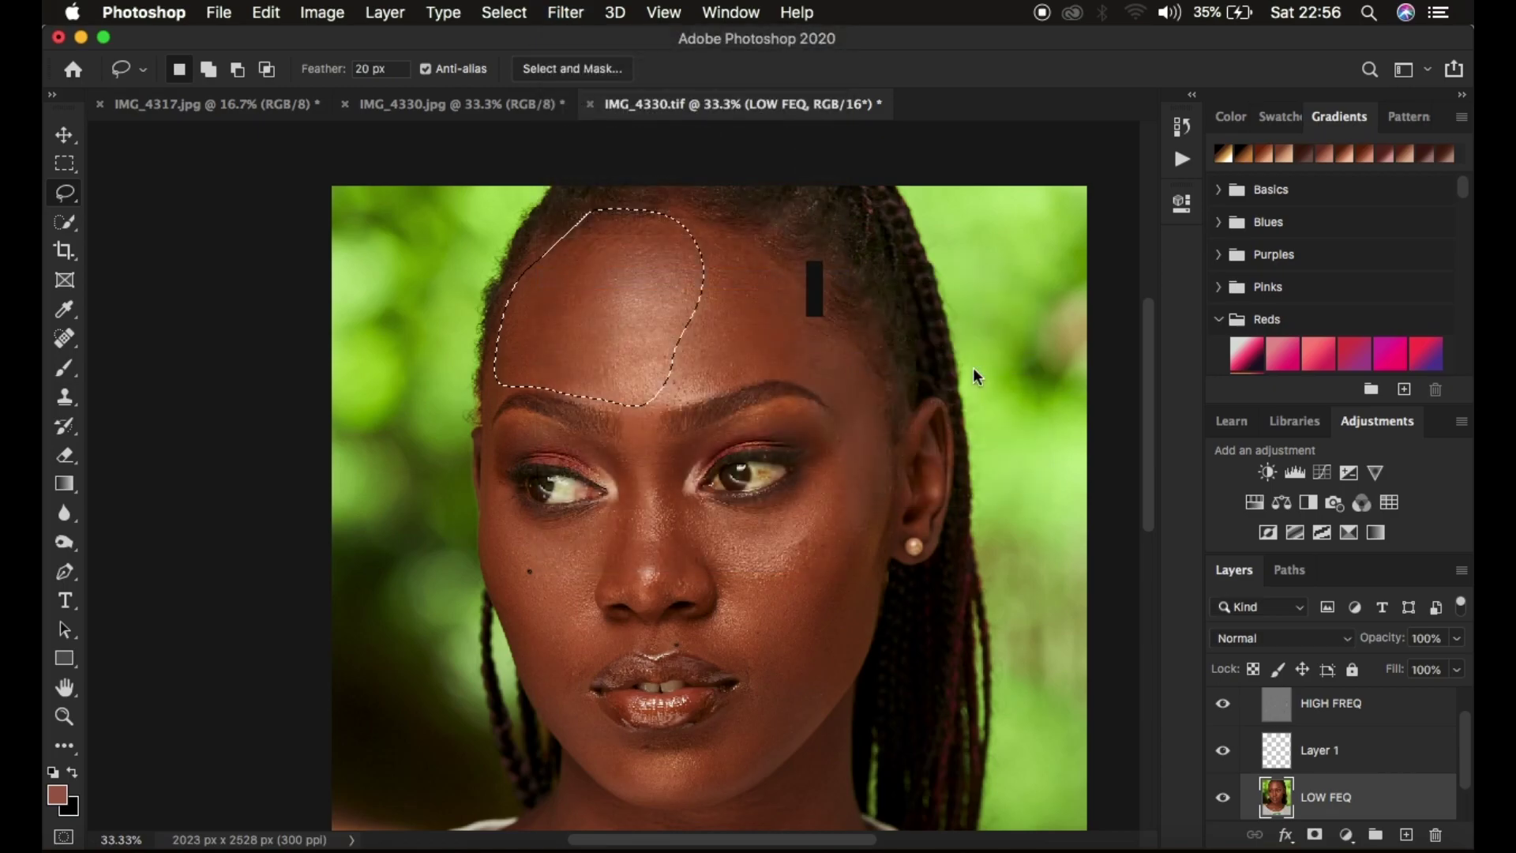
pyautogui.moveTo(1067, 526); pyautogui.dragTo(1081, 521)
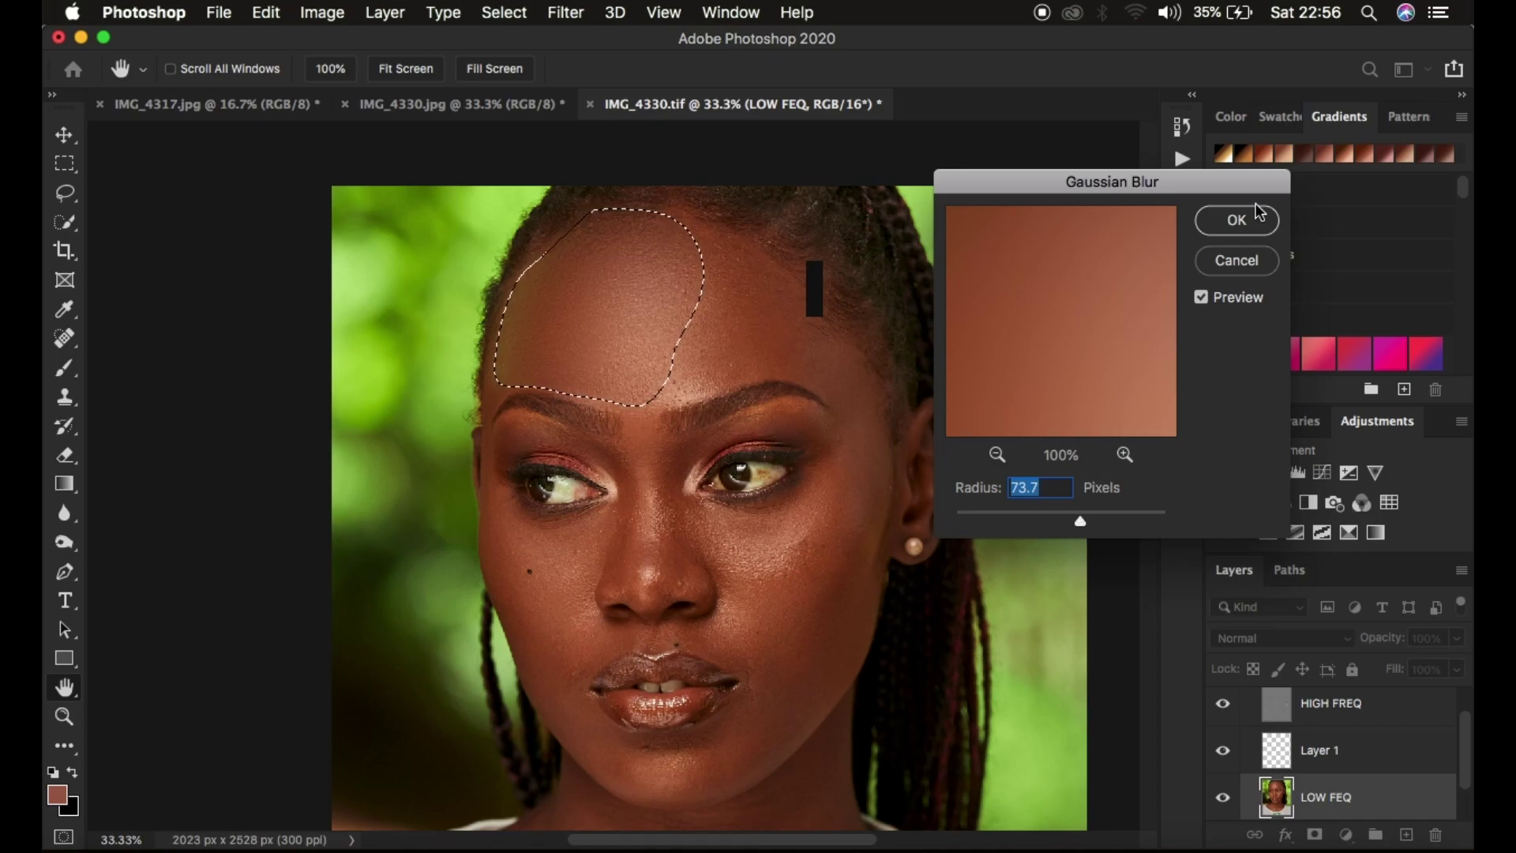
pyautogui.press('Return')
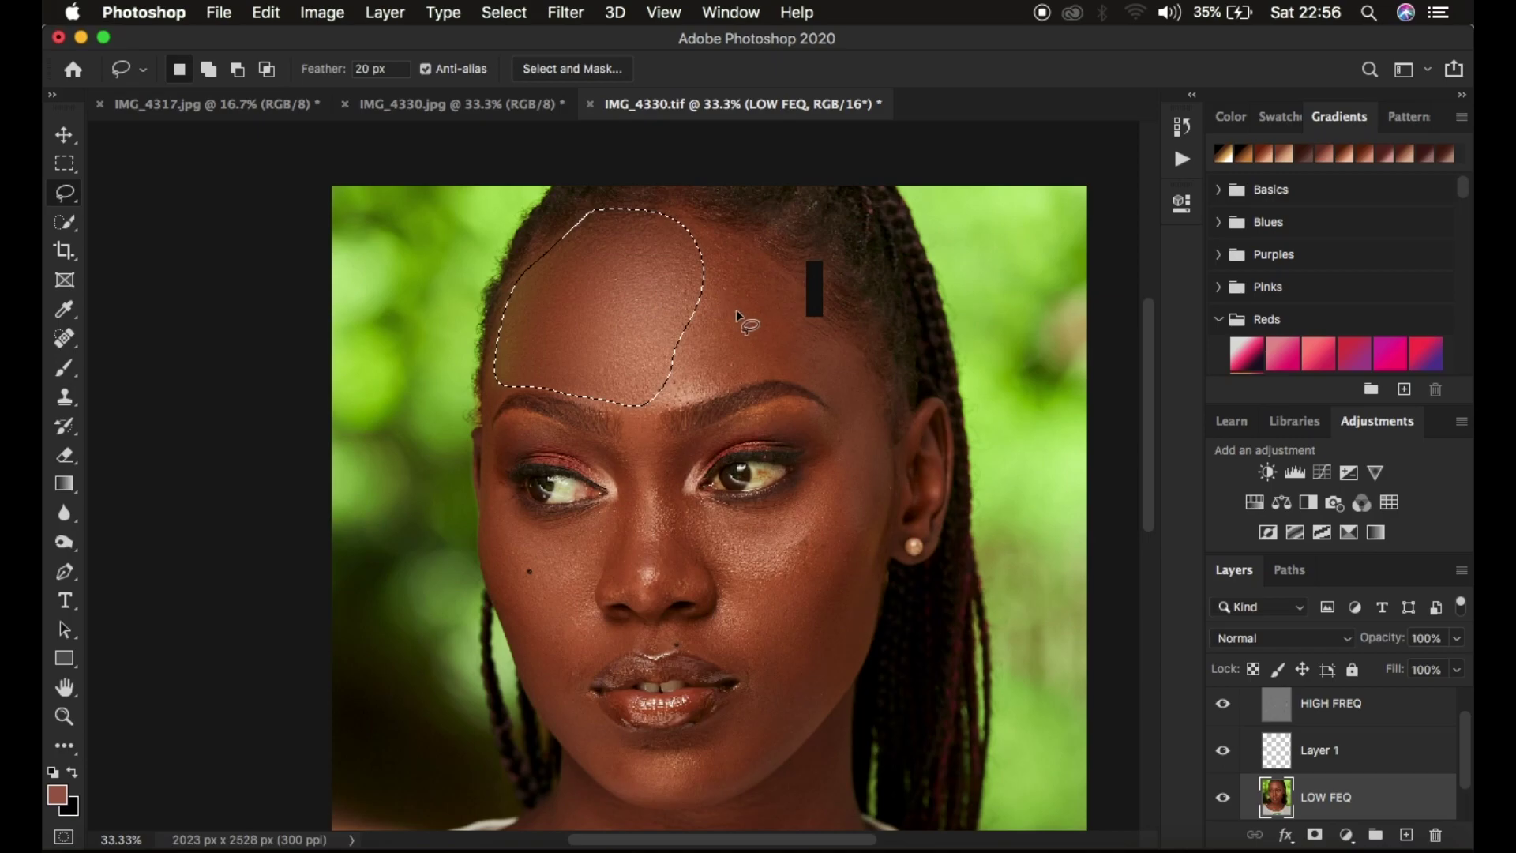
pyautogui.press('super+d')
# Step: Compare the portrait with and without the FREQ SEP 16 BIT group, leaving the group shown
pyautogui.scroll(2, 1361, 735)
pyautogui.click(1223, 704)
pyautogui.click(1223, 704)
pyautogui.click(1224, 705)
pyautogui.click(1223, 704)
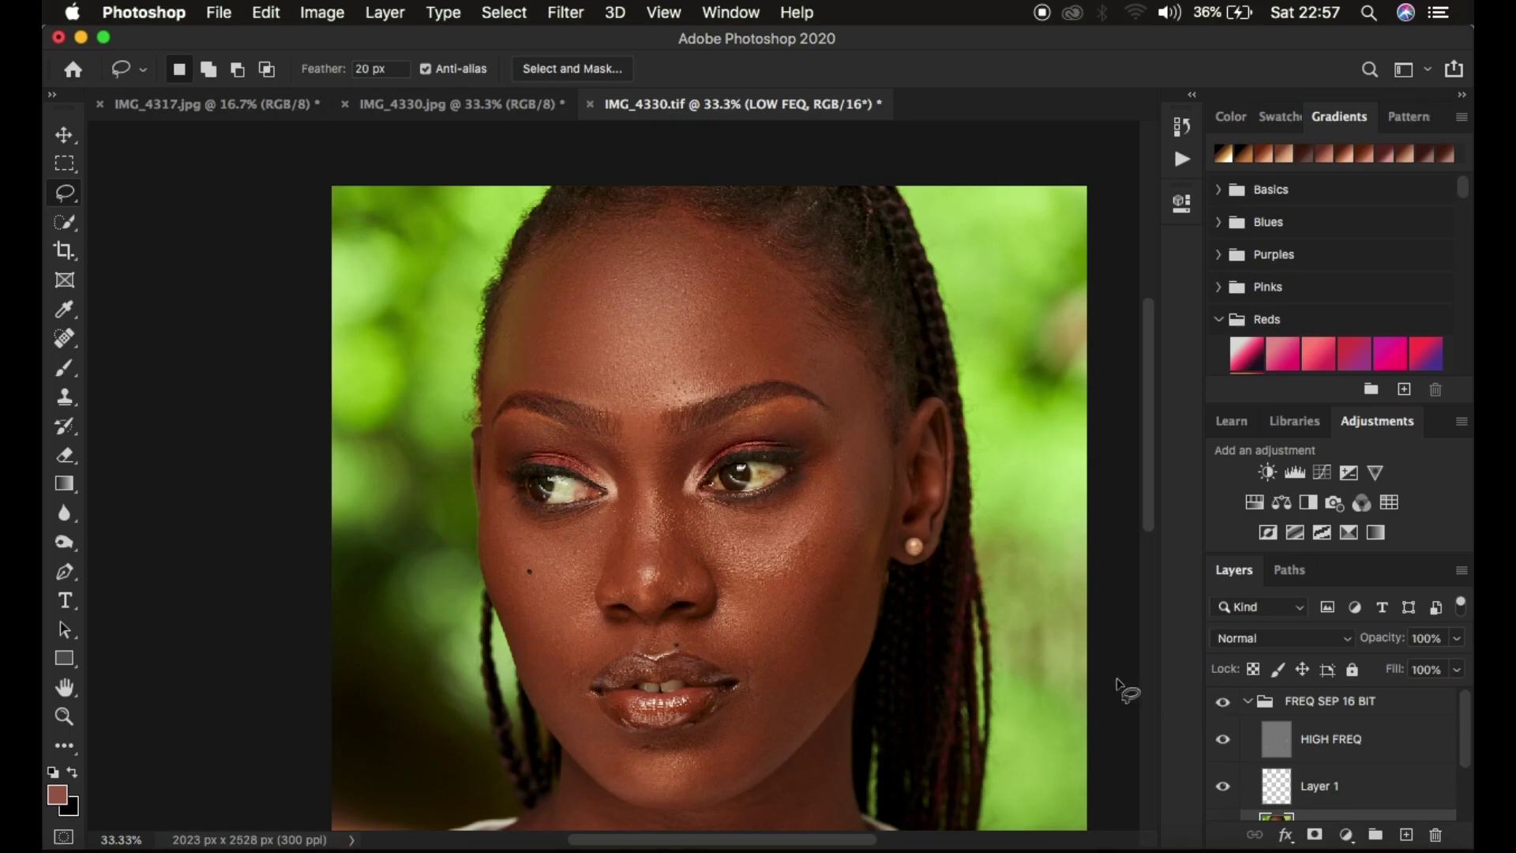
# Step: Outline the strip of cheek beside the ear with the feathered lasso, apply a 21-pixel Gaussian Blur and remove the selection
pyautogui.press('super+minus')
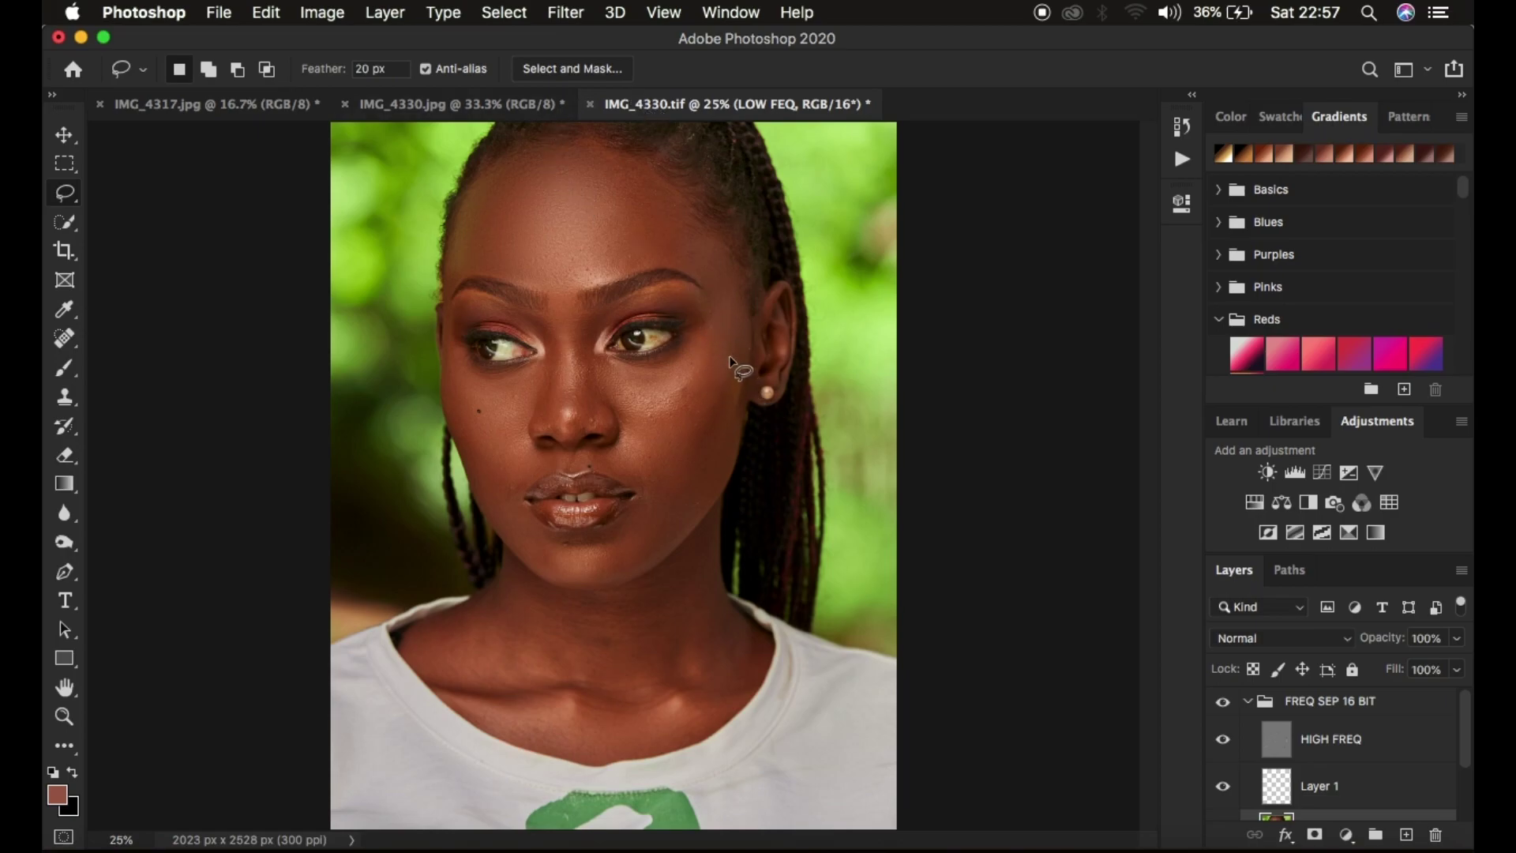
pyautogui.moveTo(707, 307)
pyautogui.mouseDown()
pyautogui.moveTo(654, 455)
pyautogui.moveTo(715, 418)
pyautogui.moveTo(742, 360)
pyautogui.moveTo(735, 310)
pyautogui.mouseUp()
pyautogui.click(566, 12)
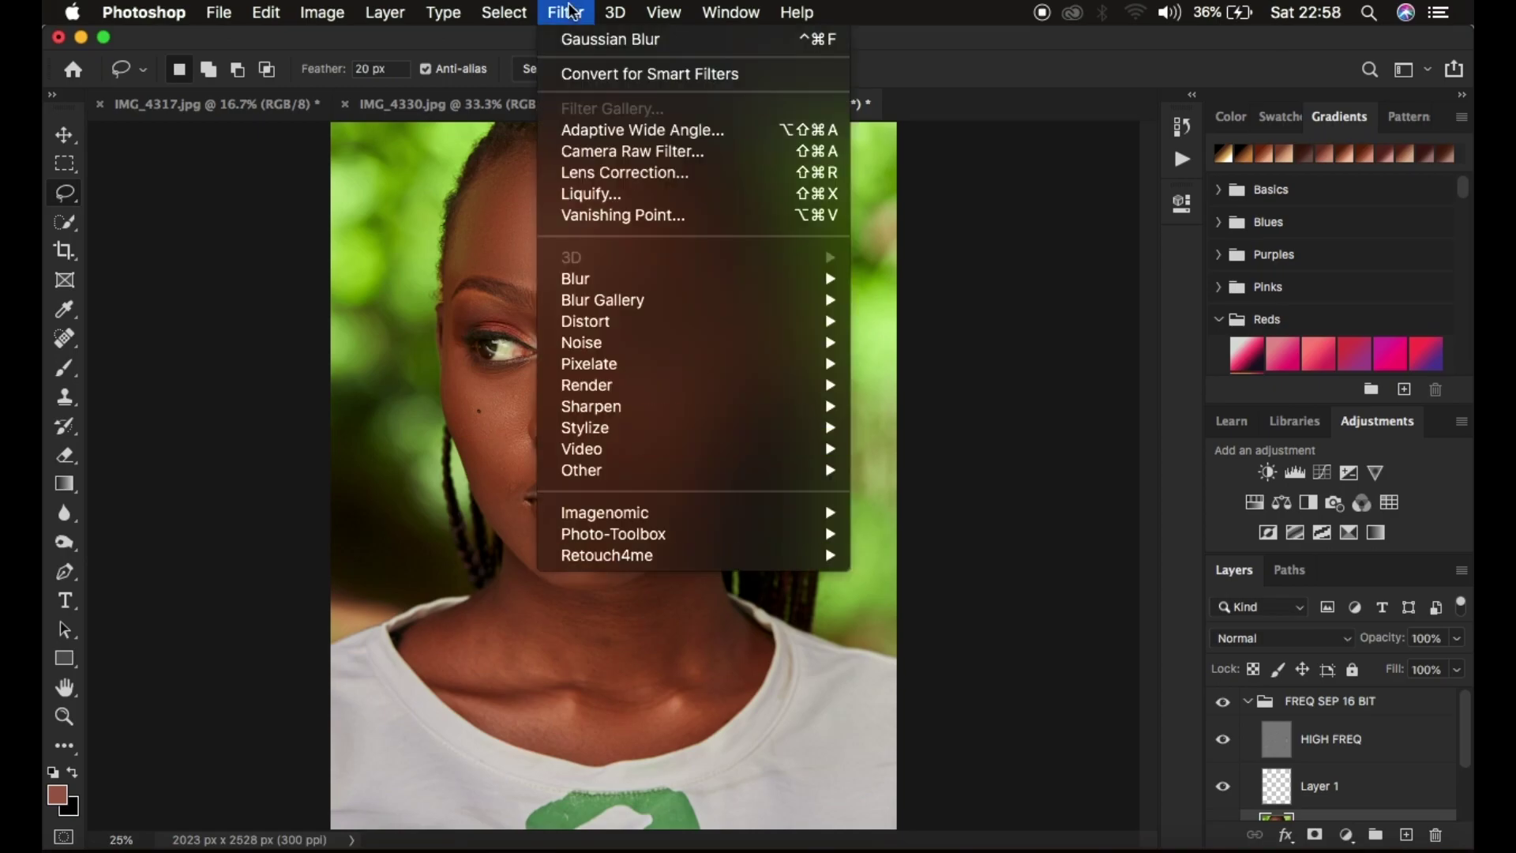
pyautogui.moveTo(631, 280)
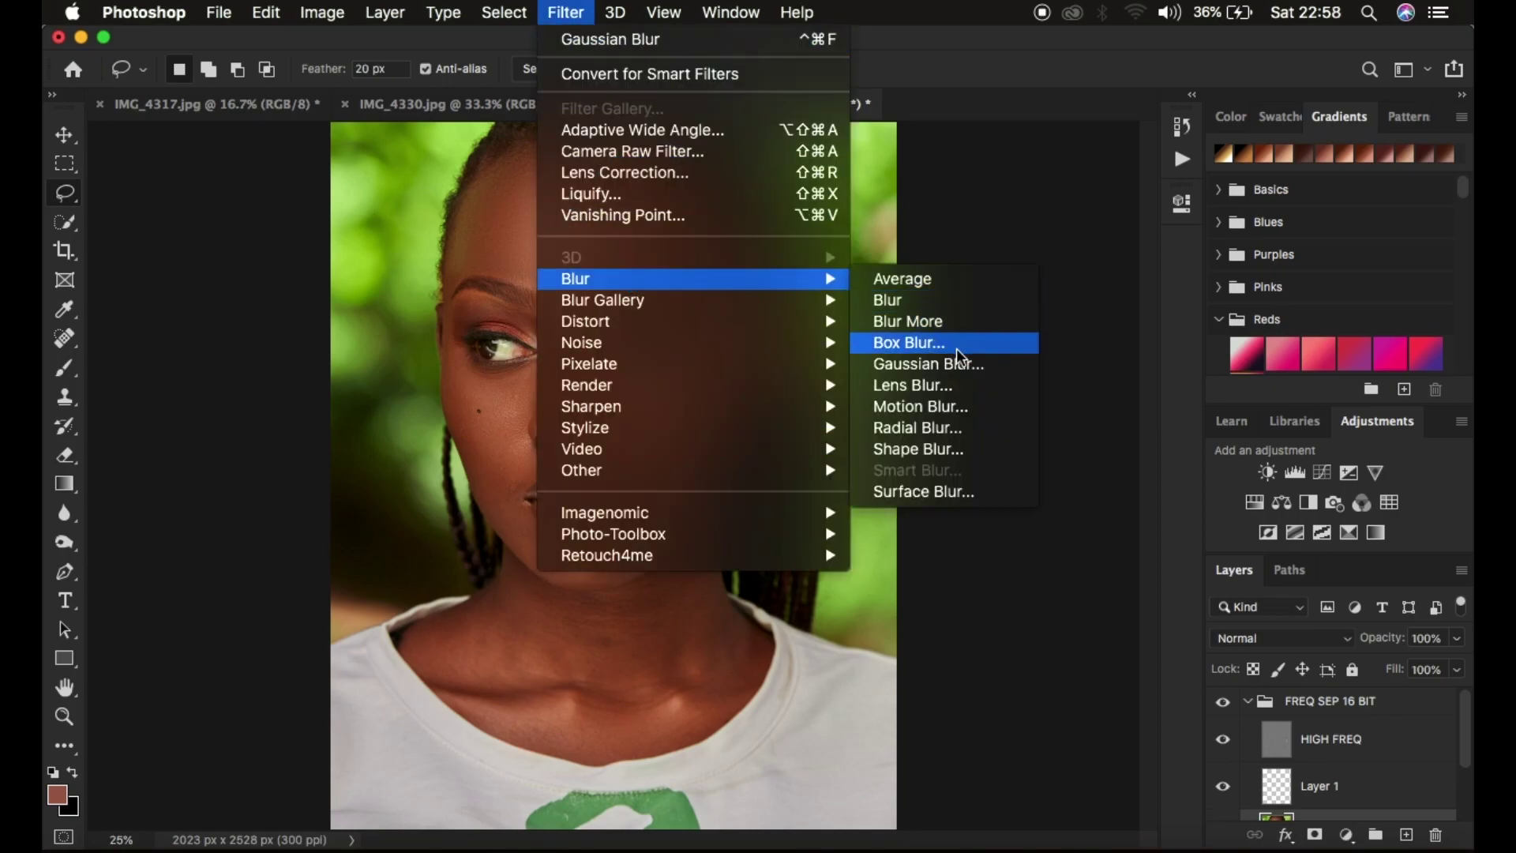
pyautogui.click(928, 365)
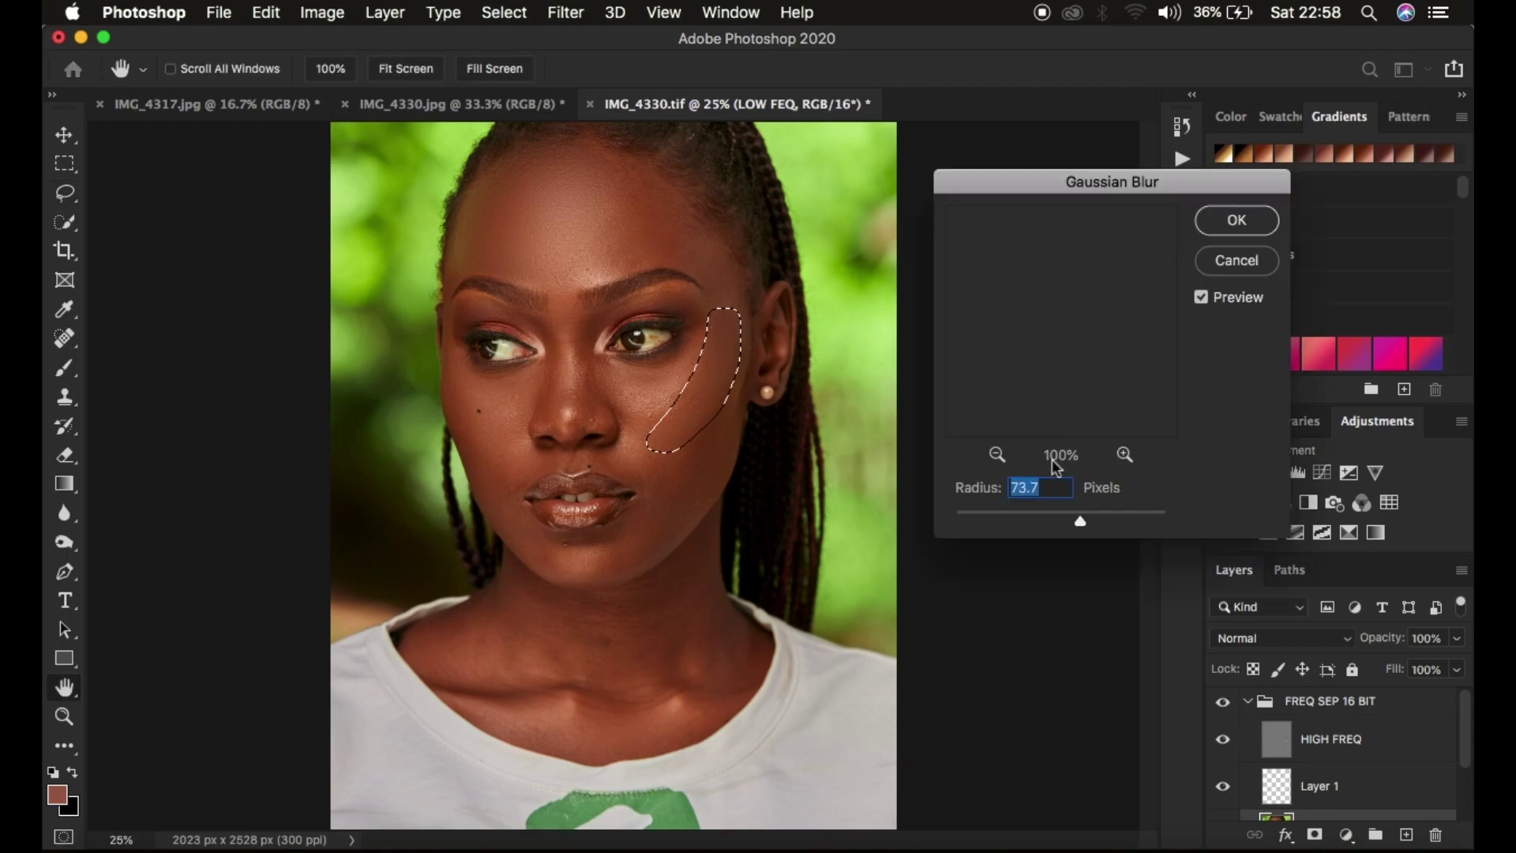
pyautogui.write('21')
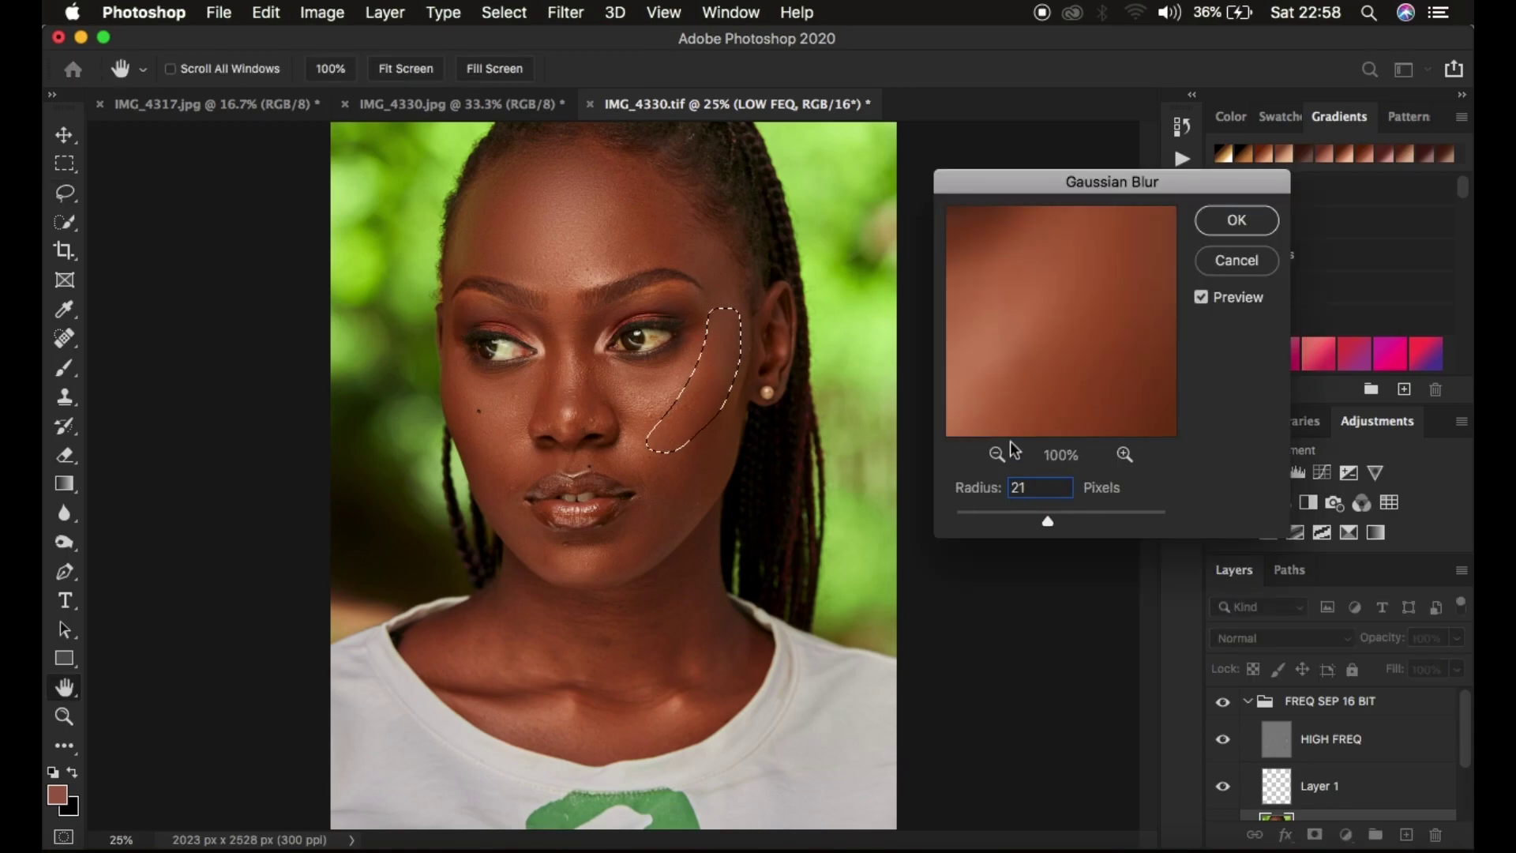
pyautogui.click(1232, 227)
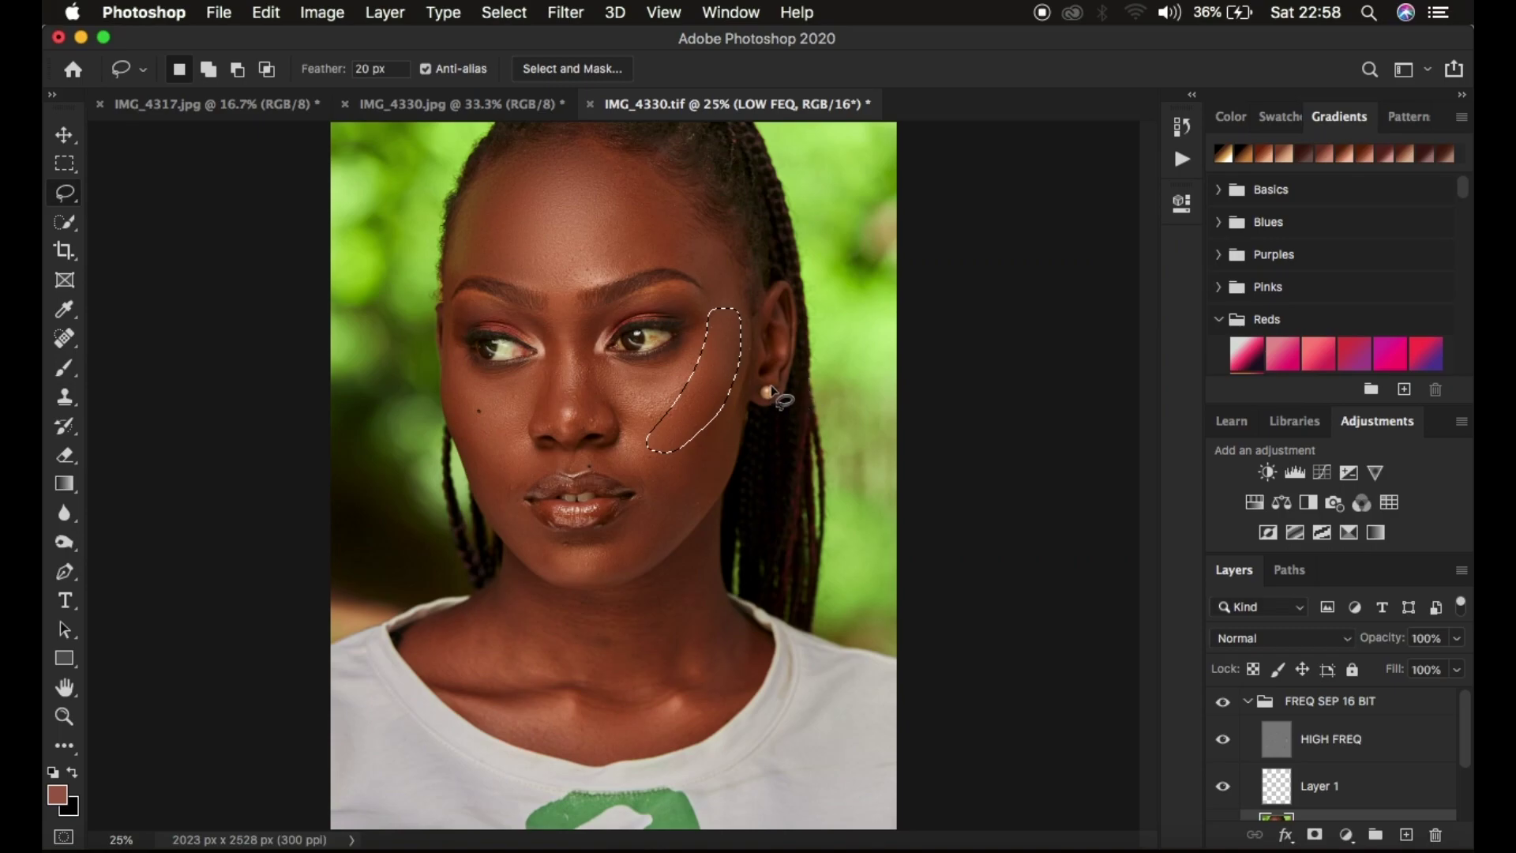
pyautogui.press('super+BackSpace')
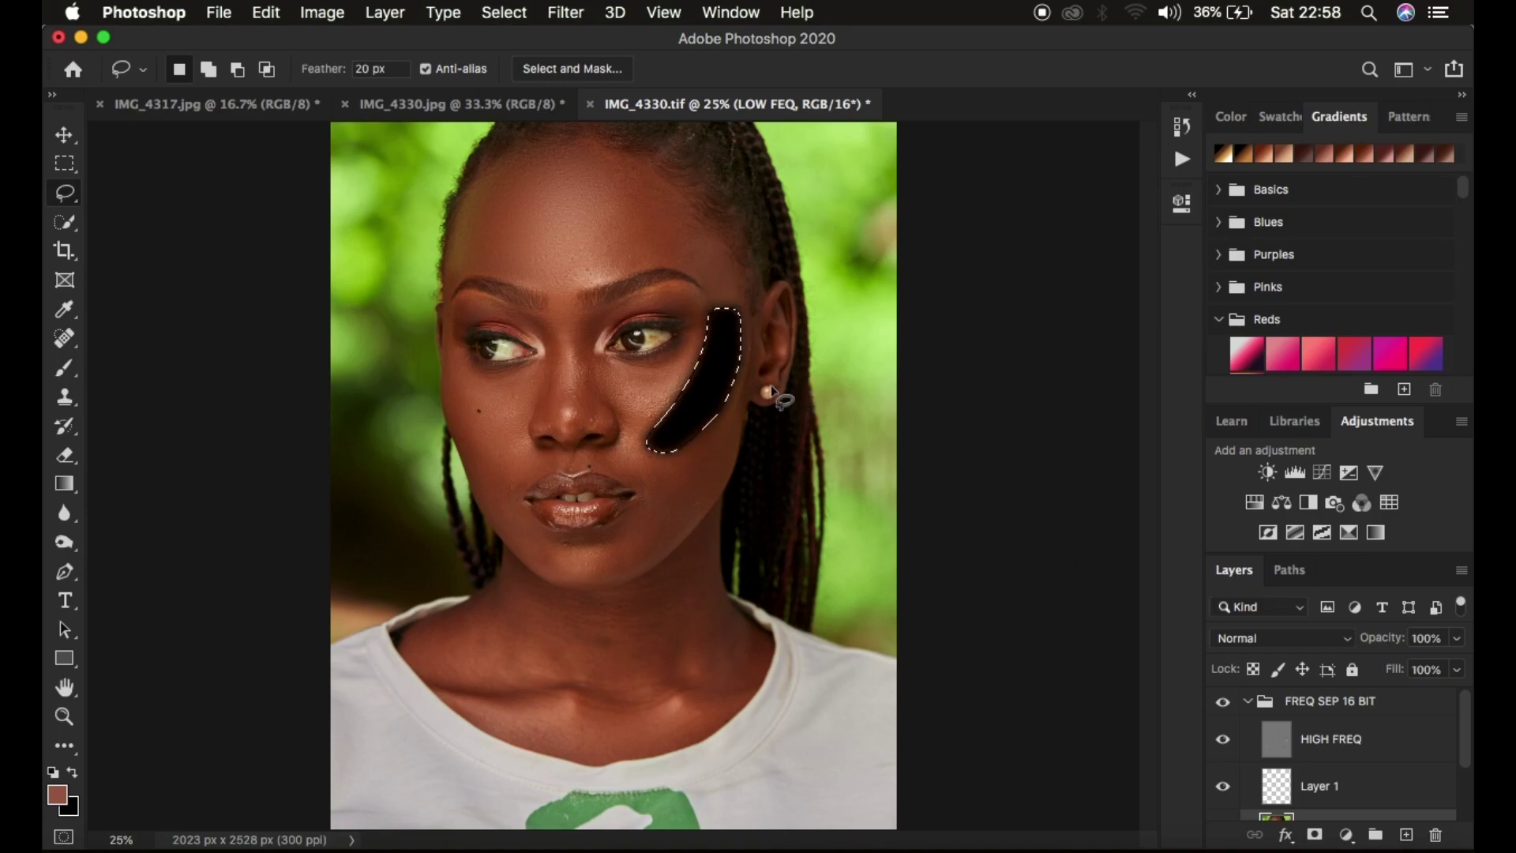
pyautogui.press('super+z')
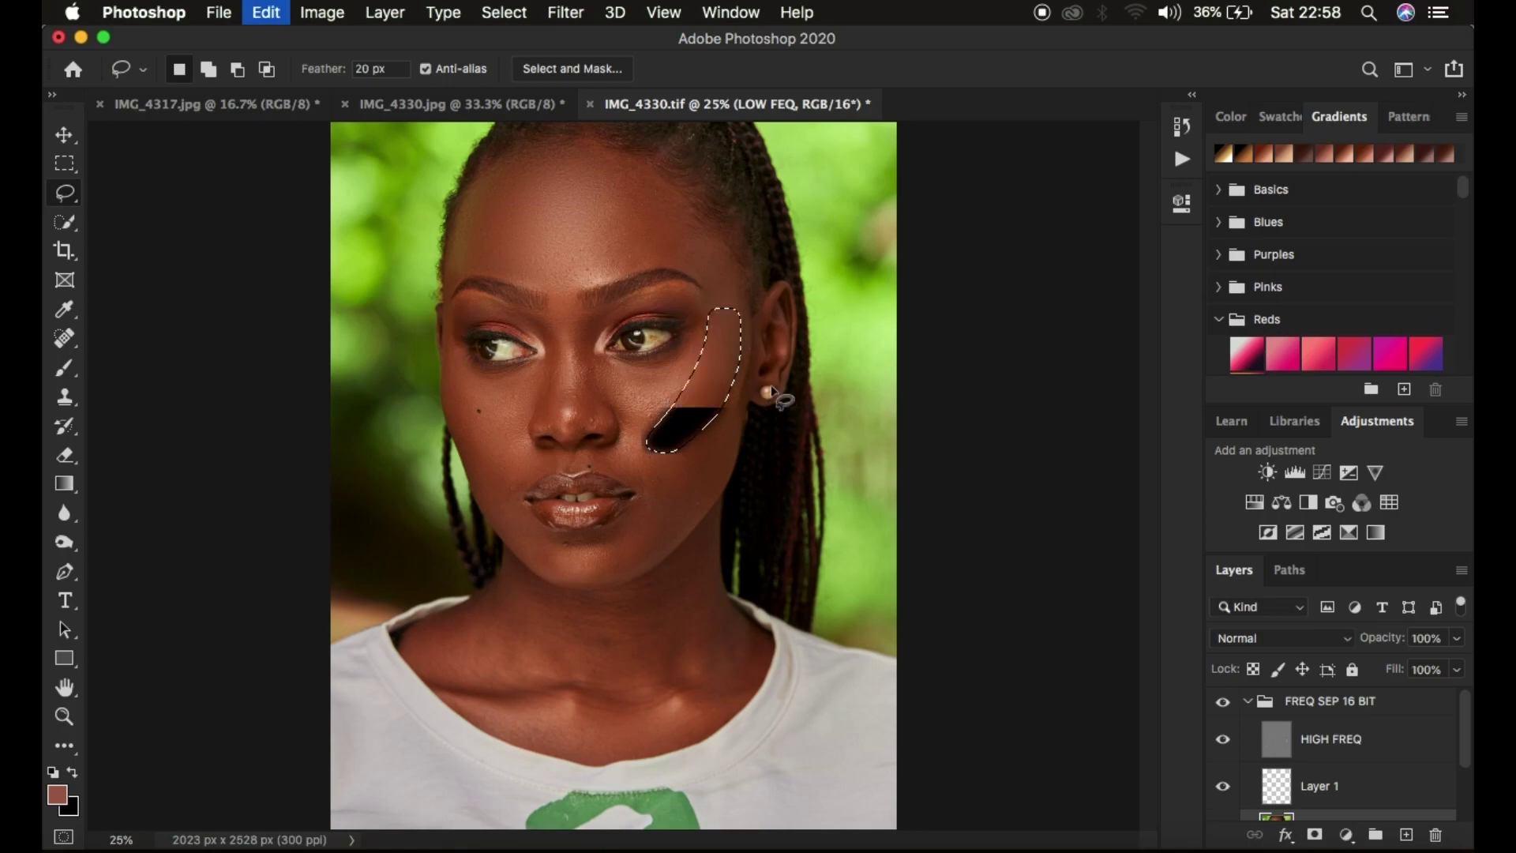
pyautogui.press('super+d')
pyautogui.press('super+minus')
pyautogui.press('super+equal')
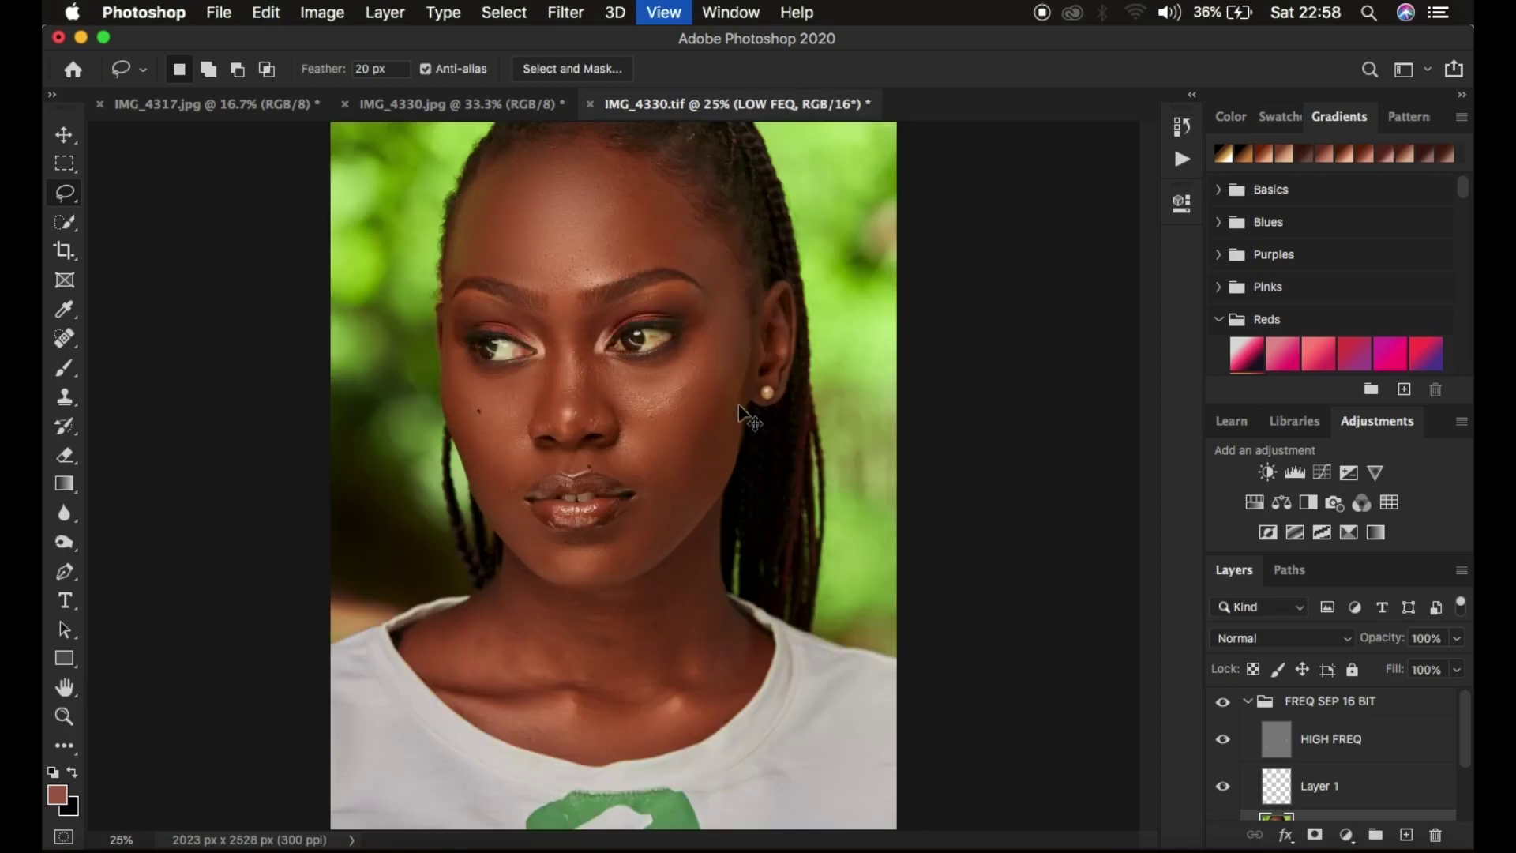
pyautogui.press('super+equal')
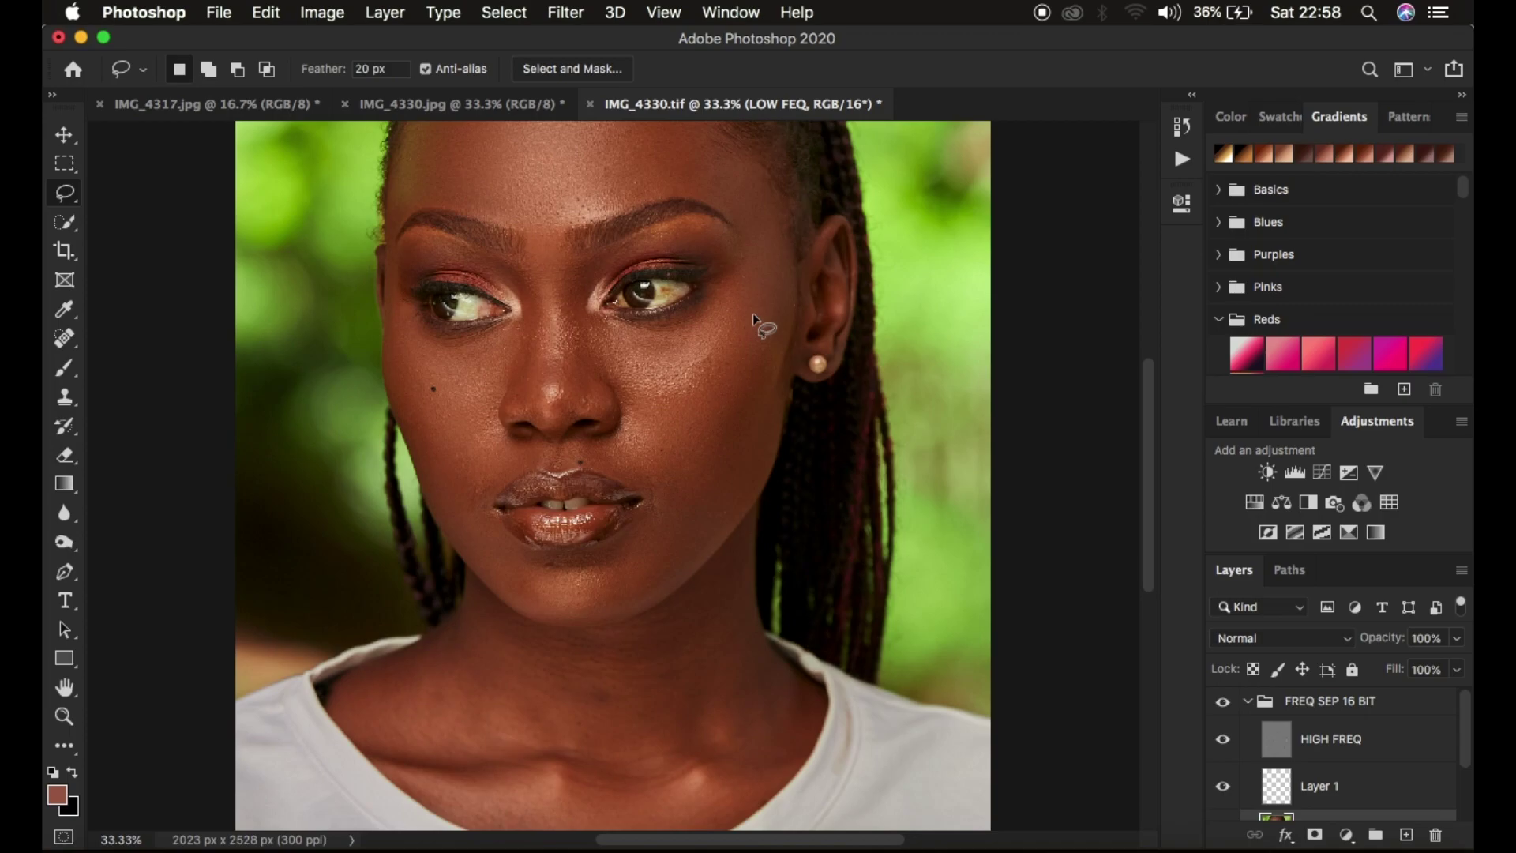
pyautogui.press('super+minus')
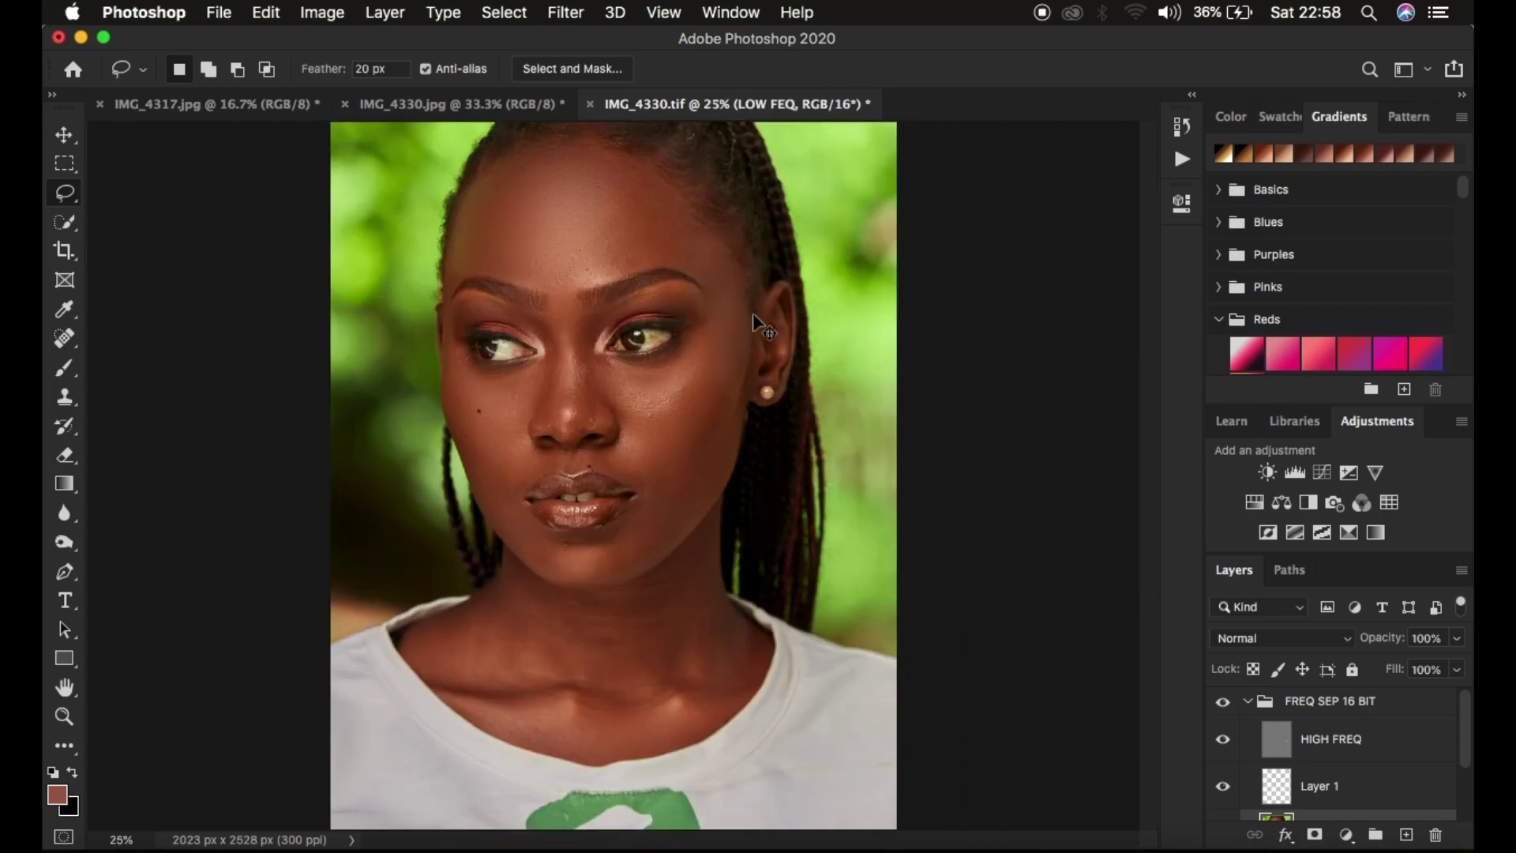